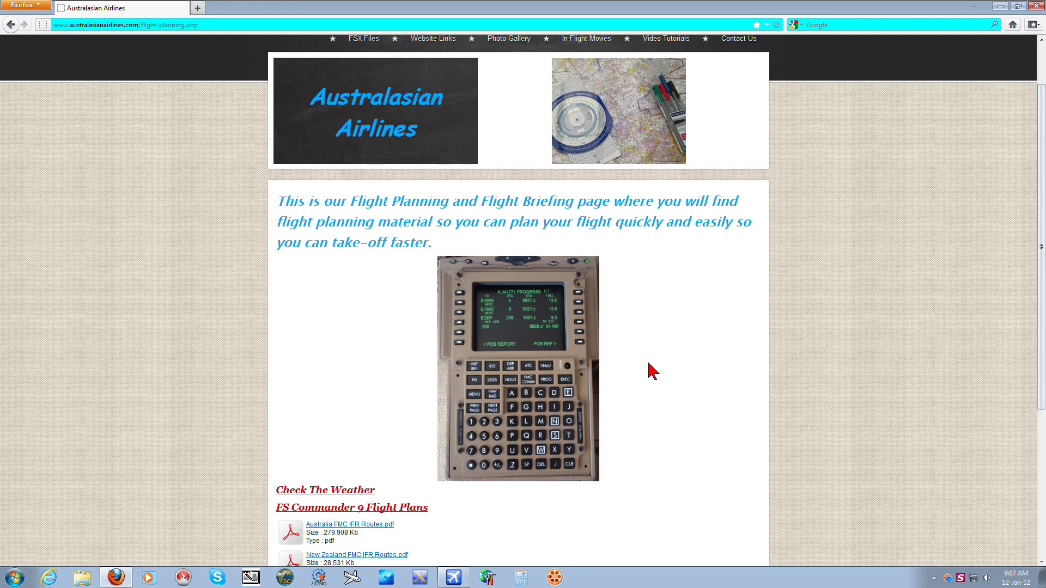
Open the Aerosoft FSC9 program folder inside Program Files (x86) on Local Disk (C:) in Windows Explorer
{"action": "scroll", "coordinate": [370, 116], "scroll_direction": "up", "scroll_amount": 2}
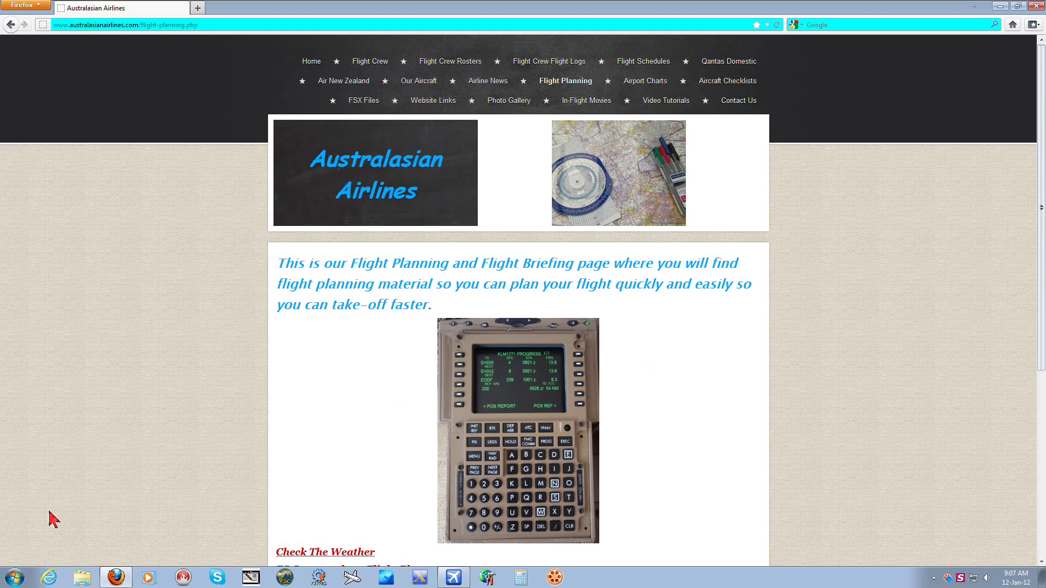
{"action": "key", "text": "super"}
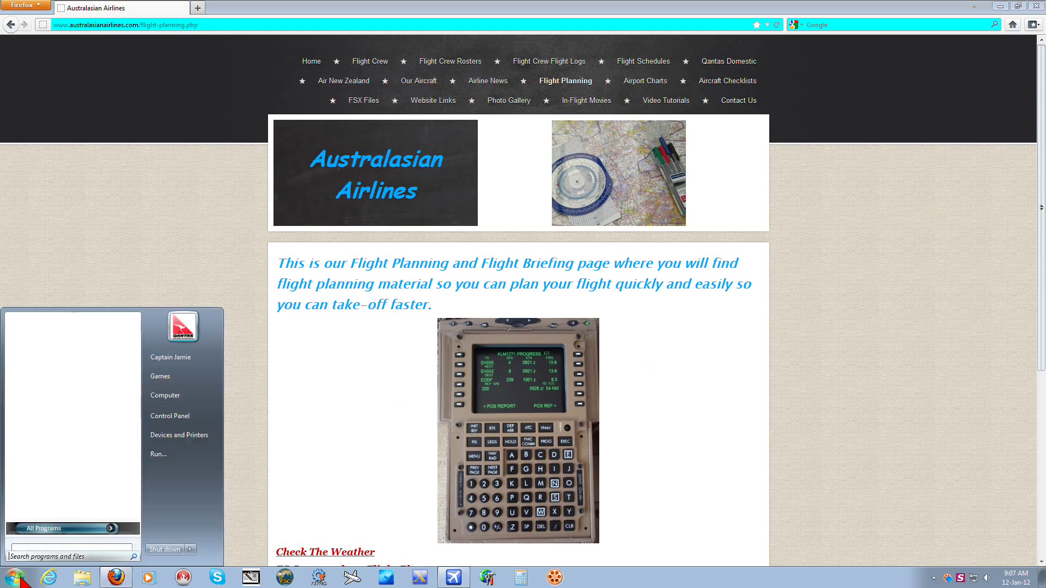
{"action": "left_click", "coordinate": [163, 396]}
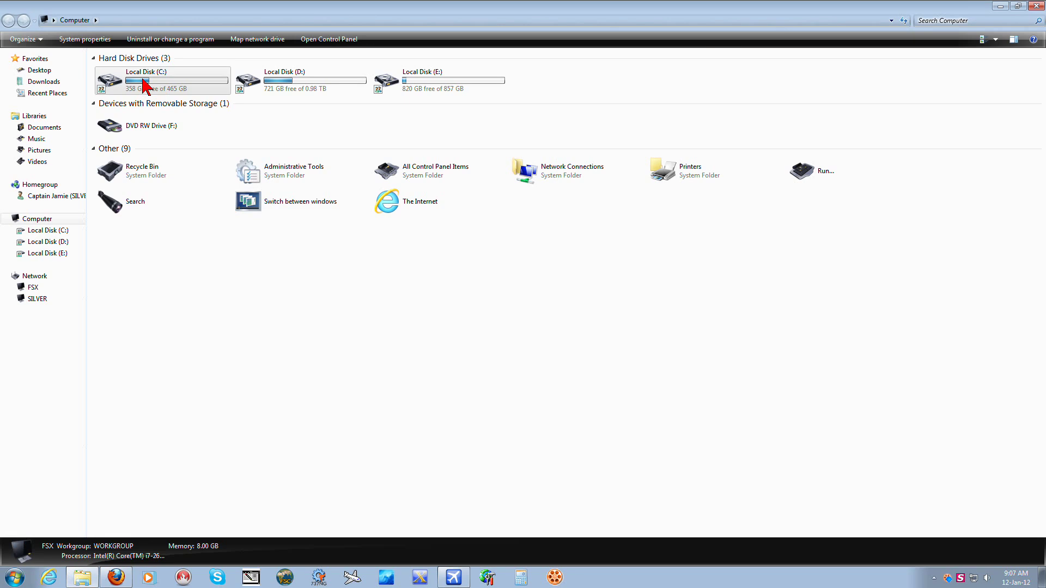
{"action": "double_click", "coordinate": [146, 86]}
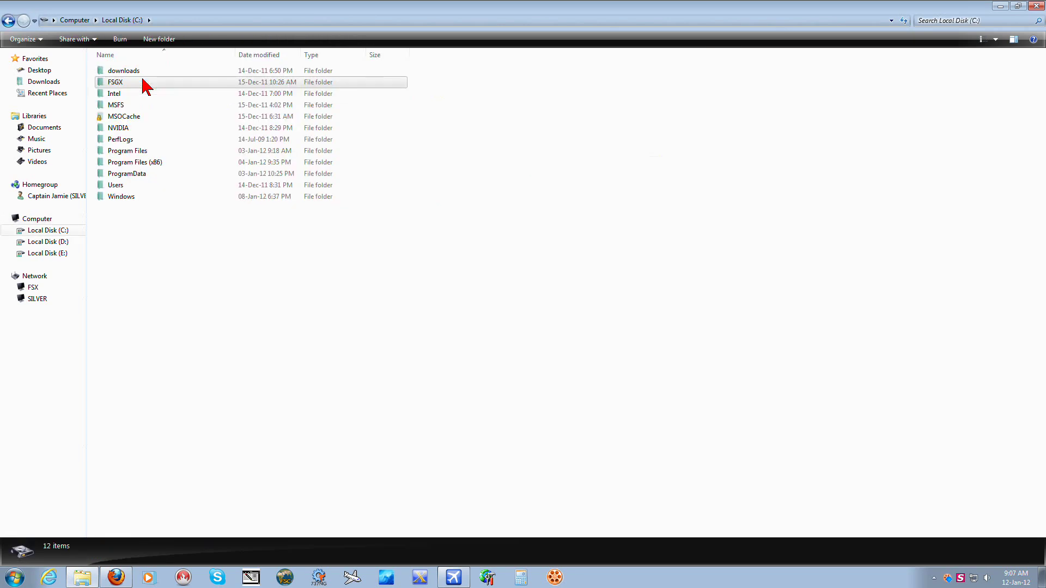
{"action": "double_click", "coordinate": [143, 167]}
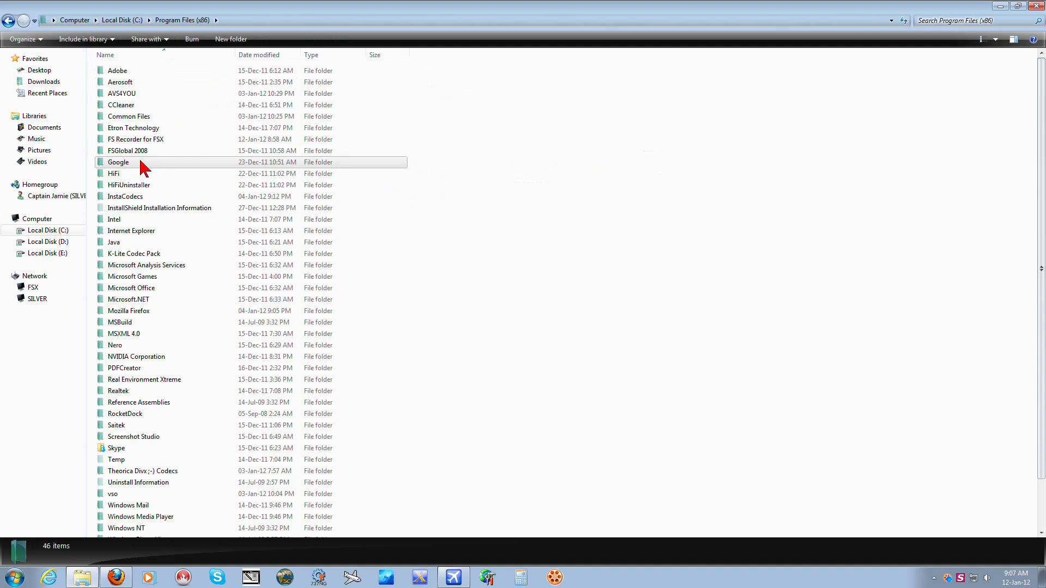
{"action": "double_click", "coordinate": [124, 83]}
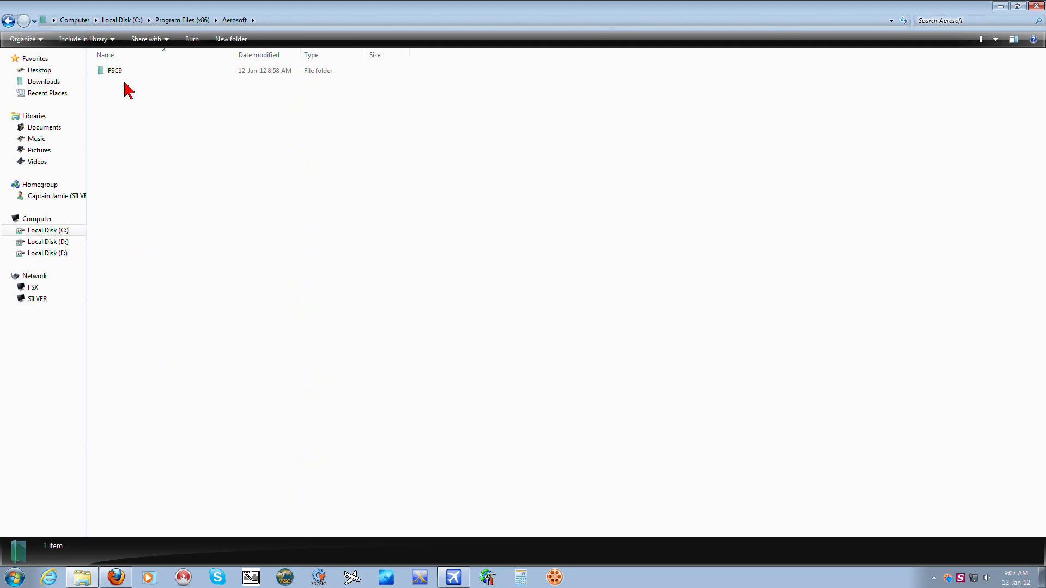
{"action": "left_click", "coordinate": [123, 76]}
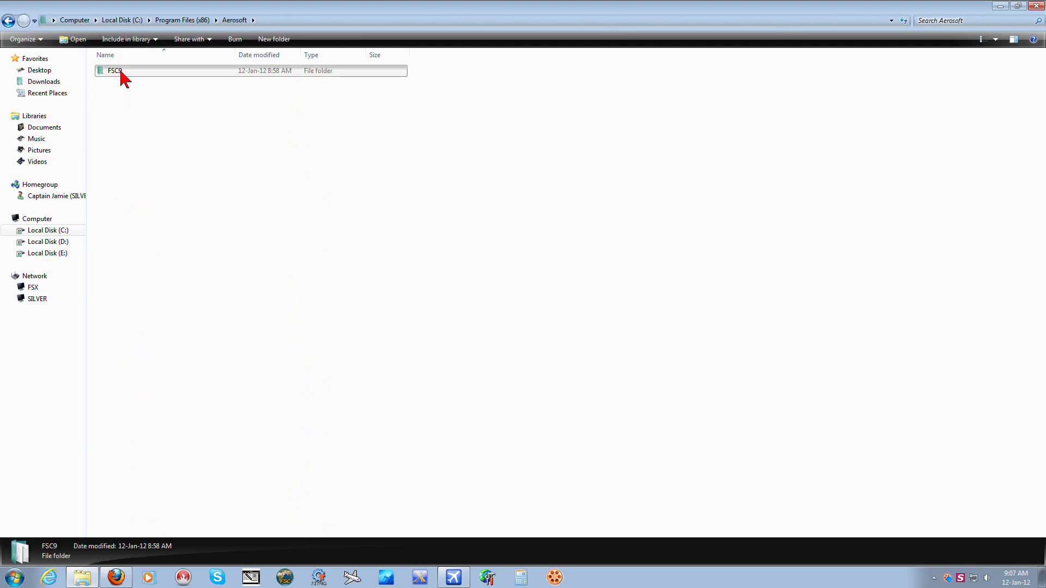
{"action": "double_click", "coordinate": [121, 72]}
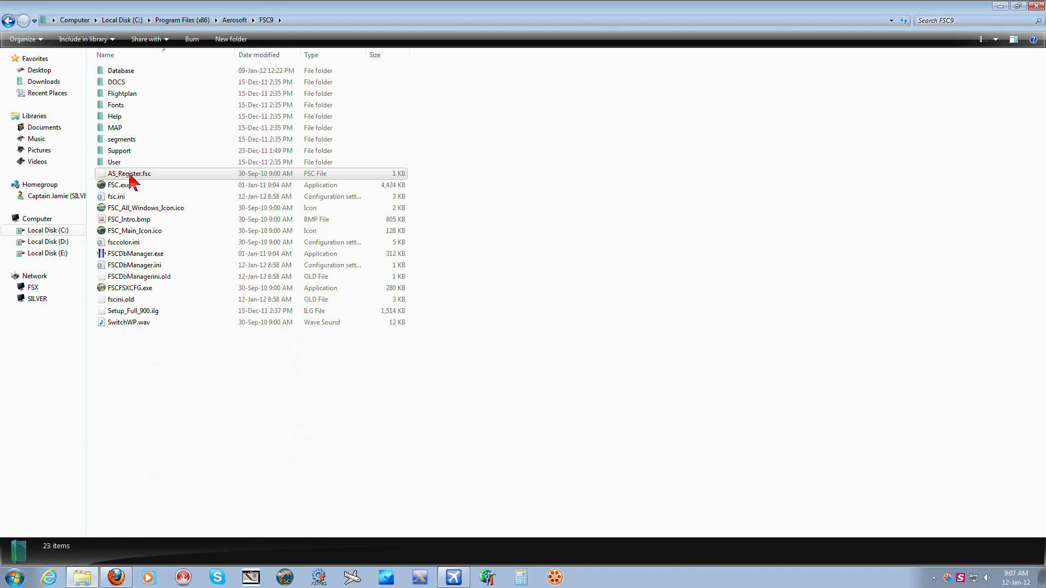
Launch FSCDbManager.exe to examine its airport update paths, exit it without updating, and close the folder window
{"action": "double_click", "coordinate": [131, 254]}
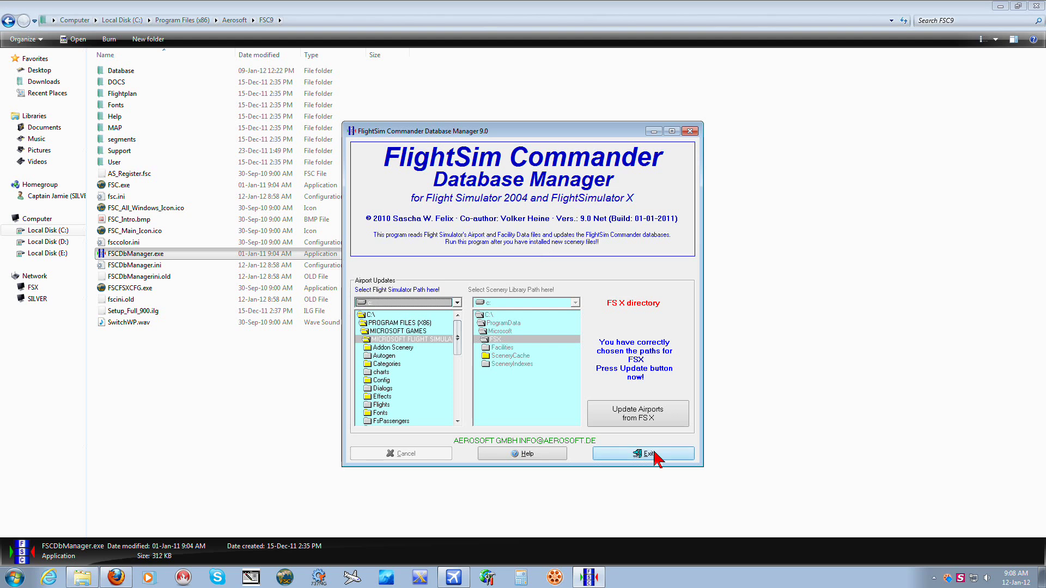
{"action": "left_click", "coordinate": [649, 454]}
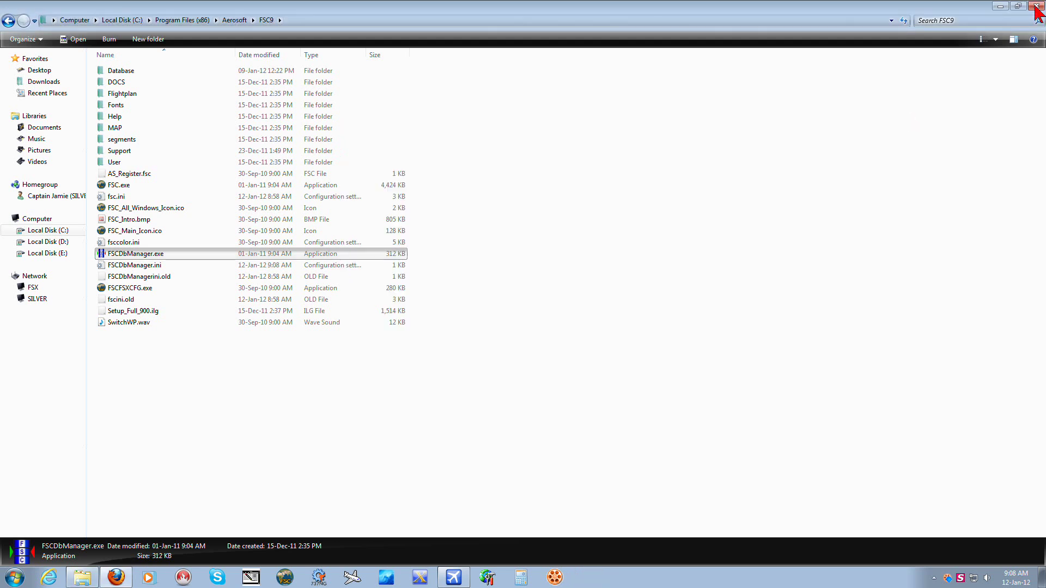
{"action": "left_click", "coordinate": [1035, 5]}
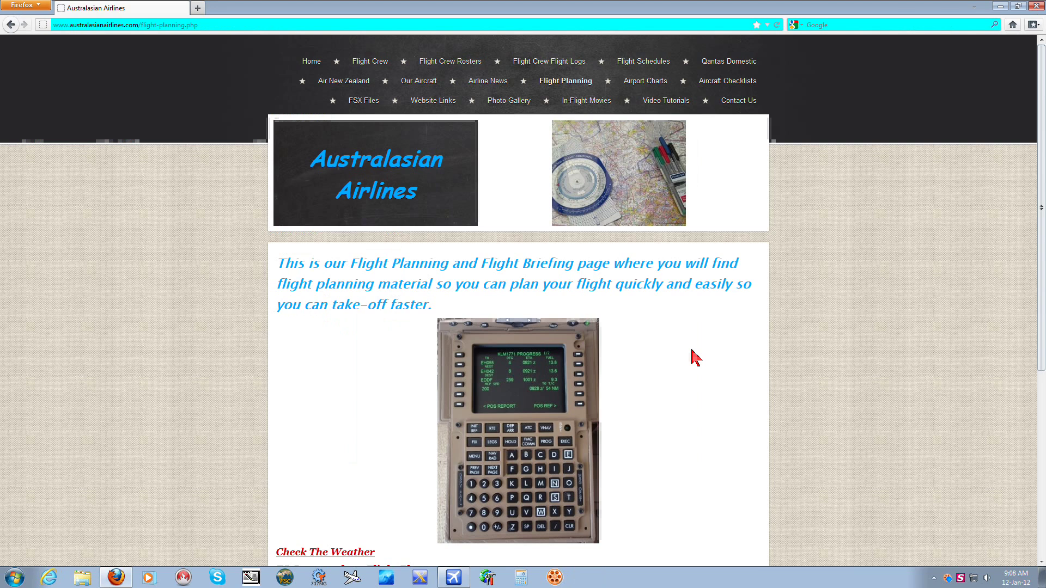
Browse on drive C: to Program Files (x86), Aerosoft, FSC9, Flightplan, FSC to view the stored flight plan files
{"action": "scroll", "coordinate": [695, 358], "scroll_direction": "down", "scroll_amount": 5}
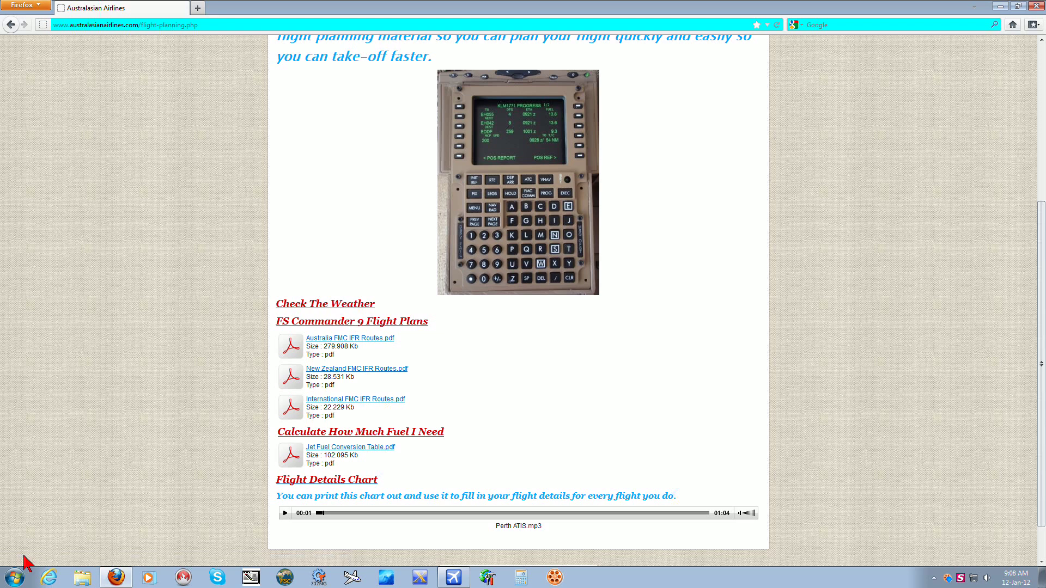
{"action": "left_click", "coordinate": [14, 577]}
{"action": "left_click", "coordinate": [165, 395]}
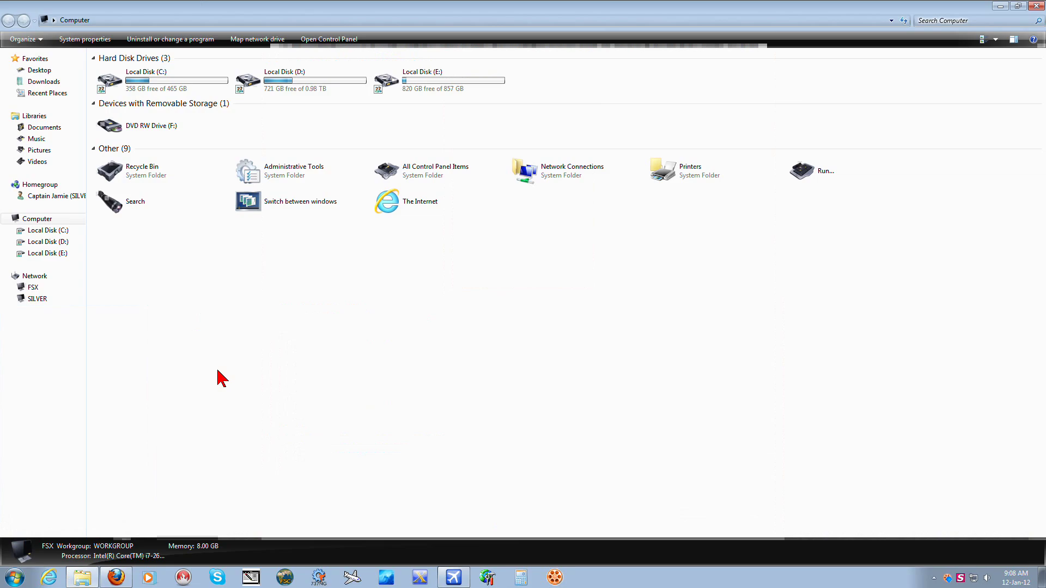
{"action": "double_click", "coordinate": [151, 87]}
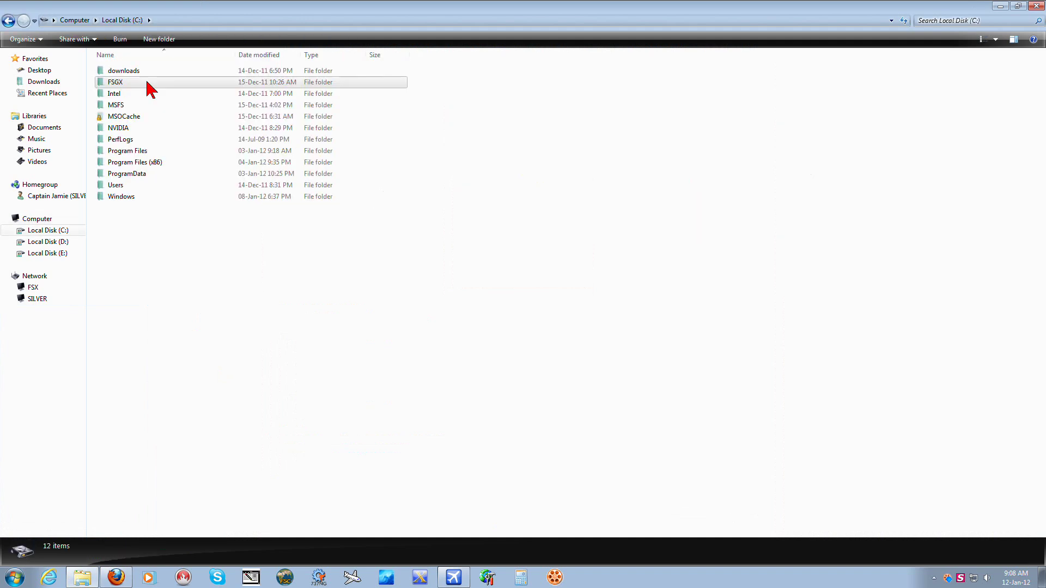
{"action": "double_click", "coordinate": [156, 163]}
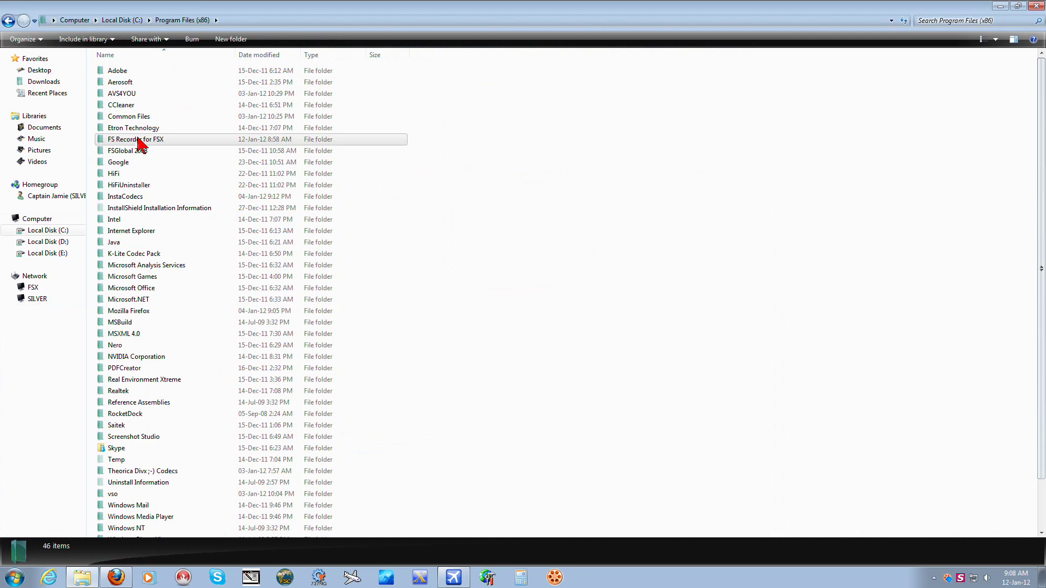
{"action": "double_click", "coordinate": [119, 83]}
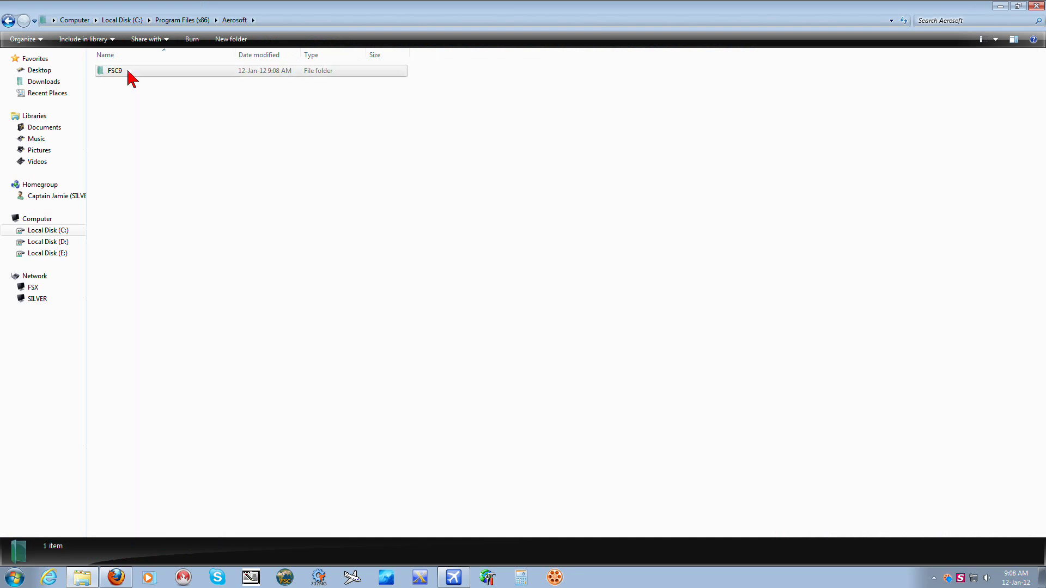
{"action": "double_click", "coordinate": [117, 71]}
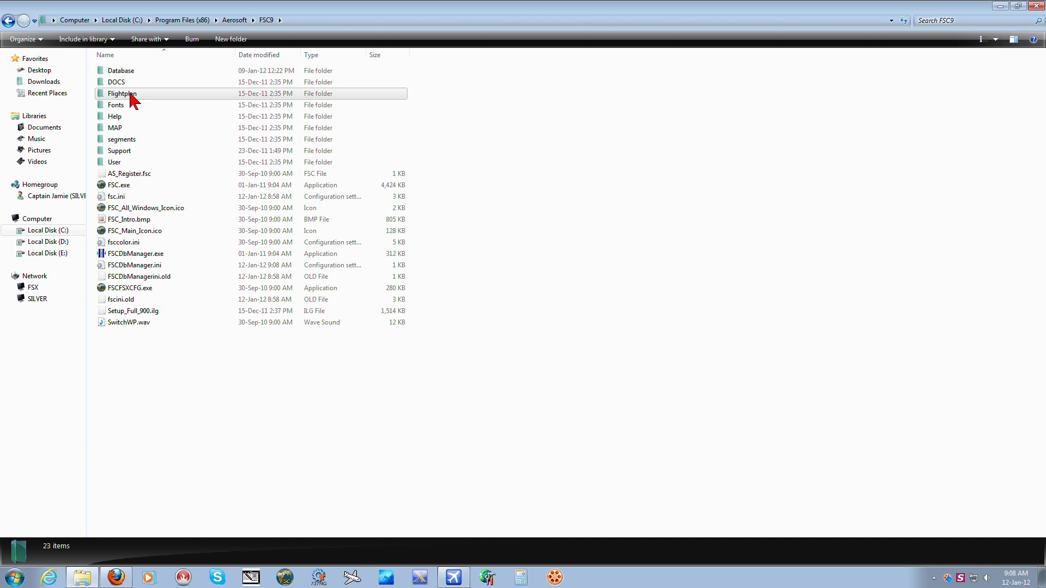
{"action": "double_click", "coordinate": [130, 95]}
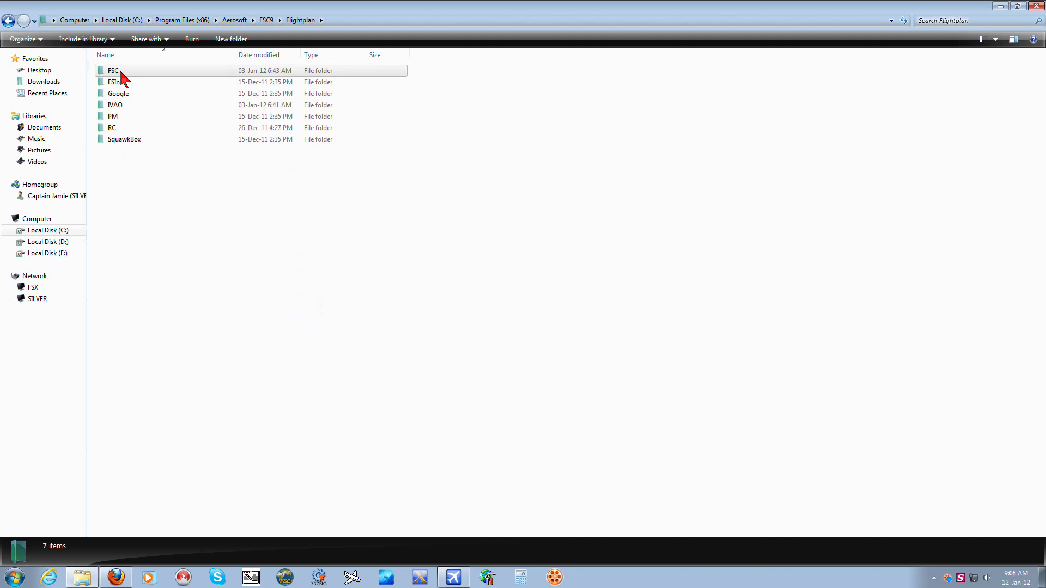
{"action": "double_click", "coordinate": [113, 71]}
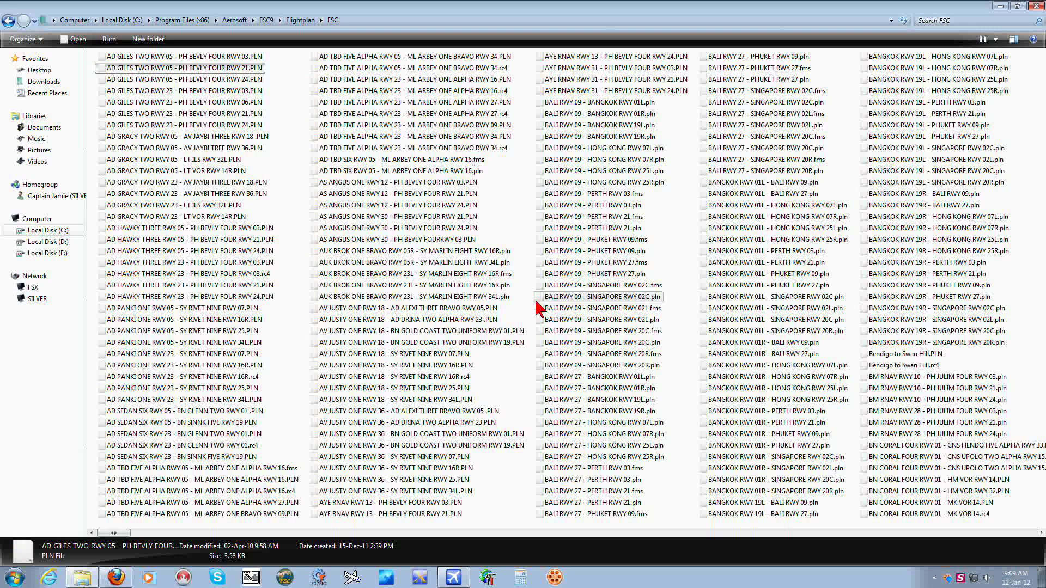
Go back up from the FSC flight plan folder to the Computer overview of drives
{"action": "key", "text": "BackSpace"}
{"action": "key", "text": "BackSpace"}
{"action": "key", "text": "BackSpace"}
{"action": "key", "text": "BackSpace"}
{"action": "key", "text": "BackSpace"}
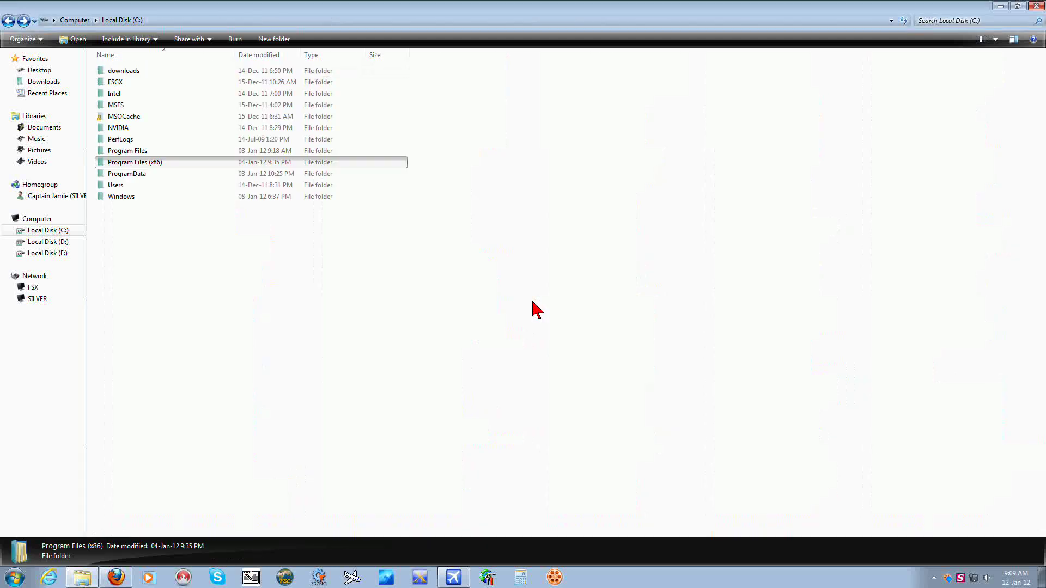
{"action": "key", "text": "BackSpace"}
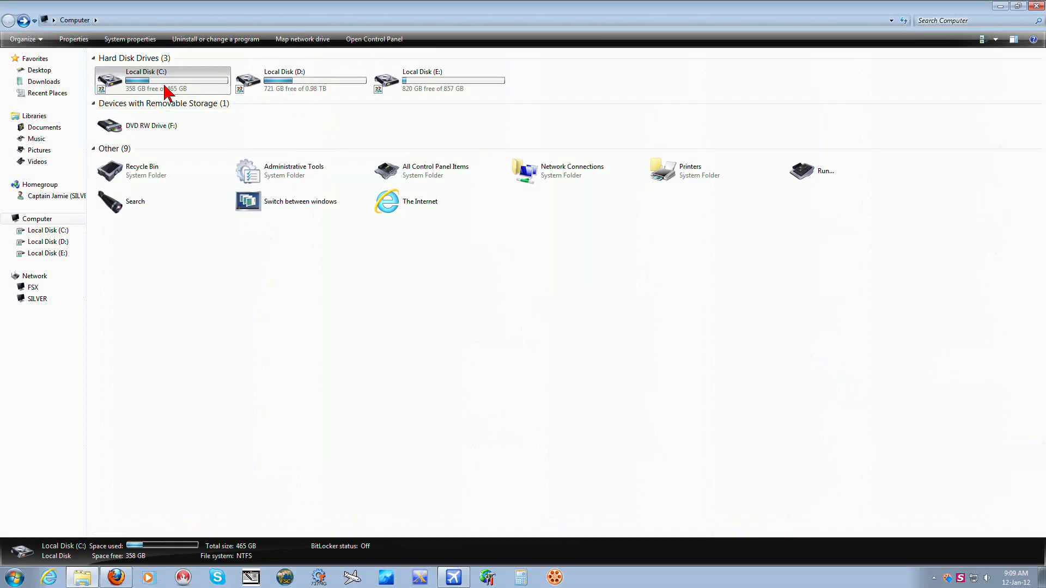
Retrace the folder path from drive C: to Aerosoft's FSC9\Flightplan\FSC folder, look over its flight plans, and close the window
{"action": "double_click", "coordinate": [168, 92]}
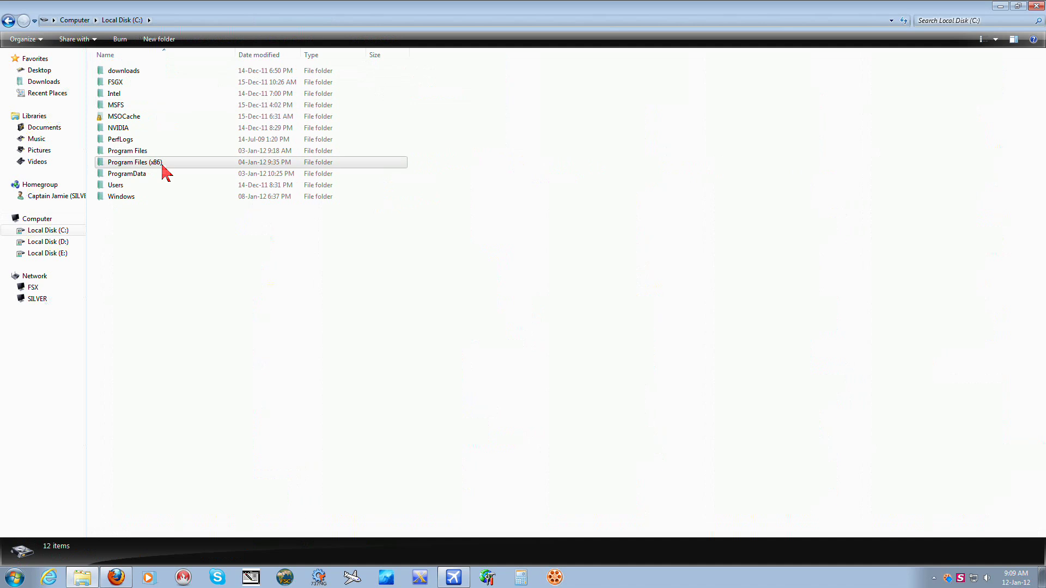
{"action": "double_click", "coordinate": [153, 172]}
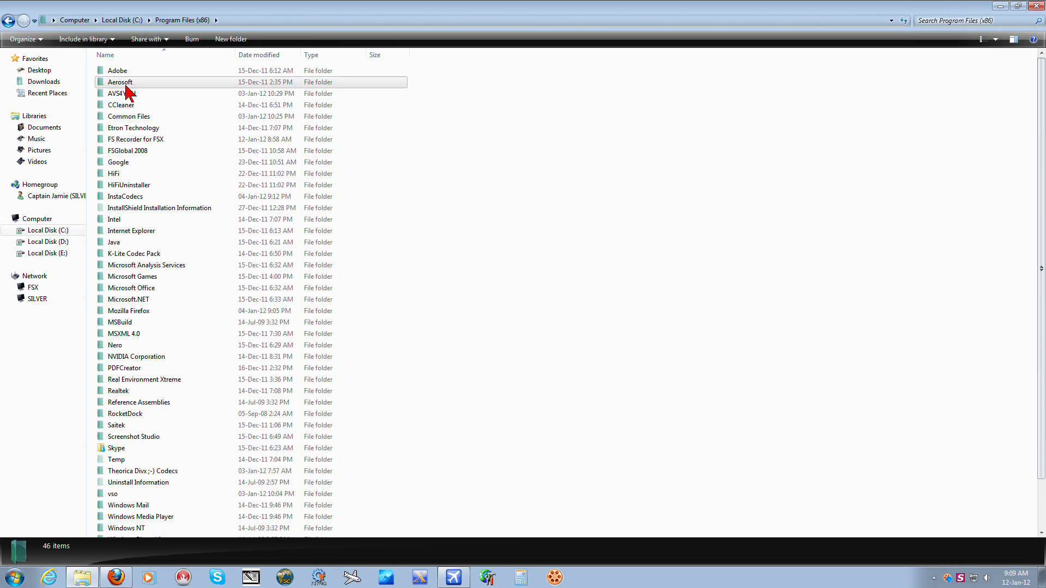
{"action": "left_click", "coordinate": [127, 87]}
{"action": "double_click", "coordinate": [126, 84]}
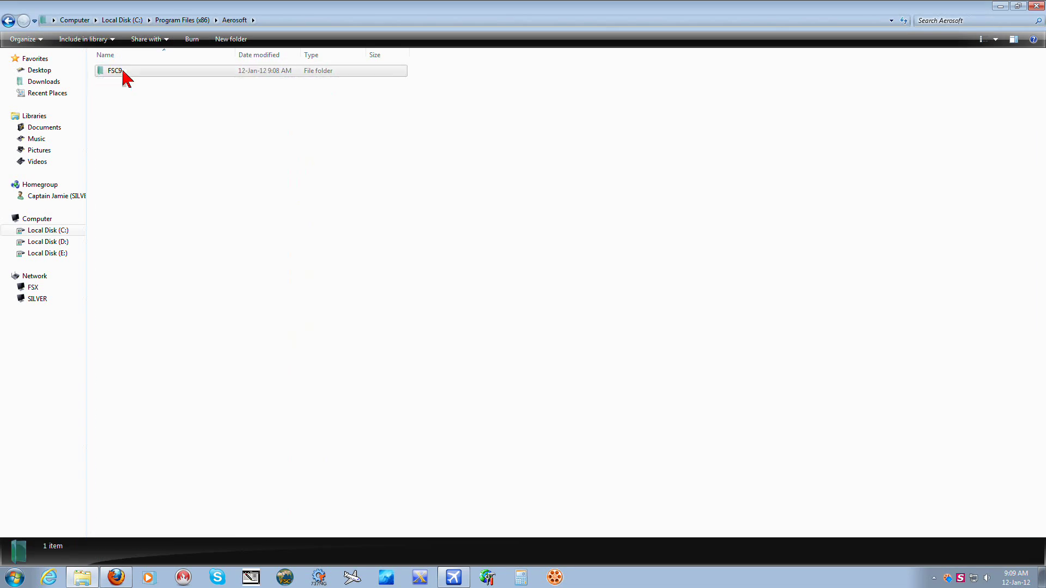
{"action": "left_click", "coordinate": [127, 76]}
{"action": "double_click", "coordinate": [122, 71]}
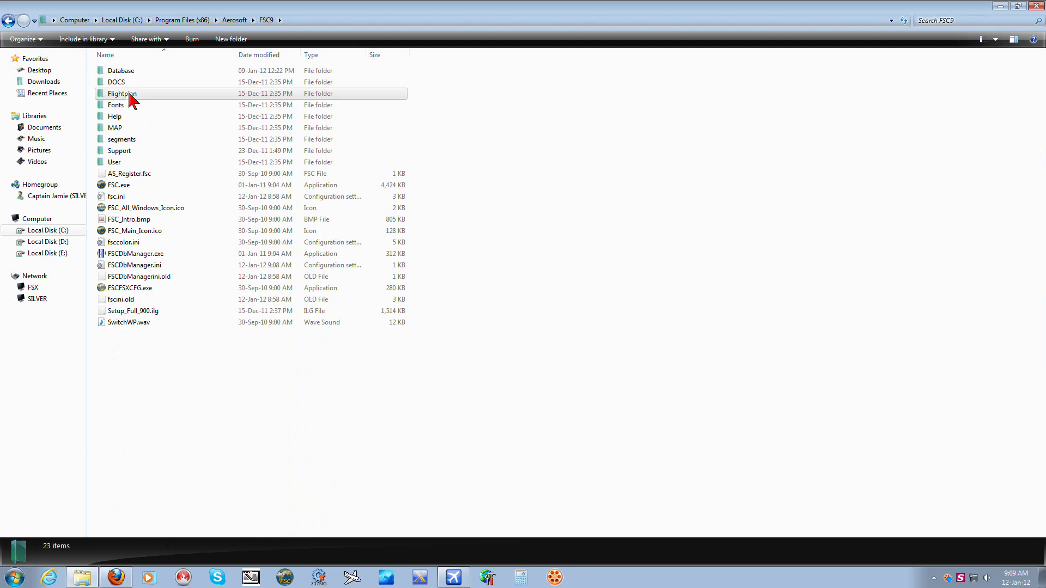
{"action": "double_click", "coordinate": [131, 98]}
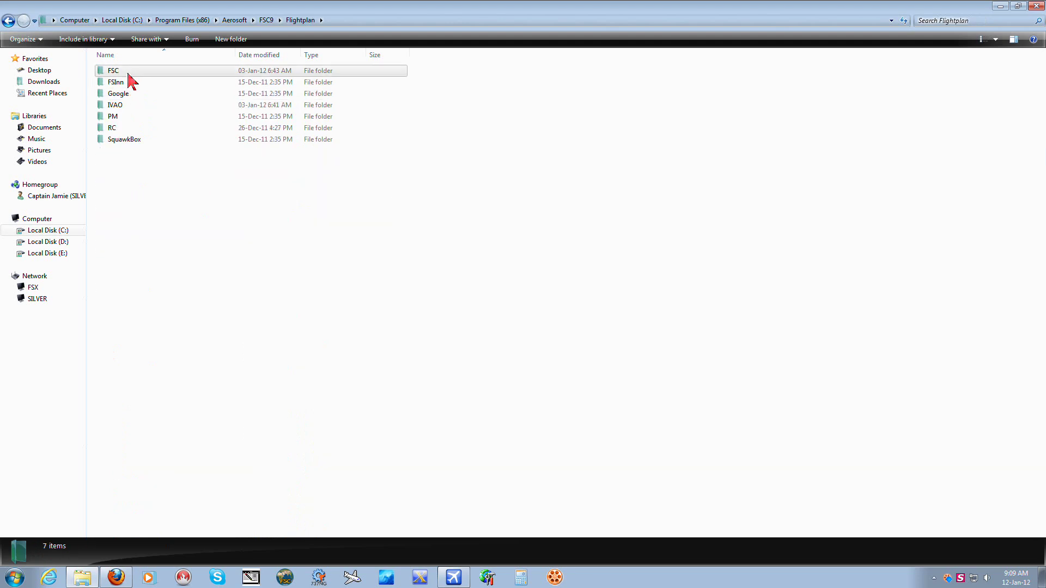
{"action": "double_click", "coordinate": [113, 70]}
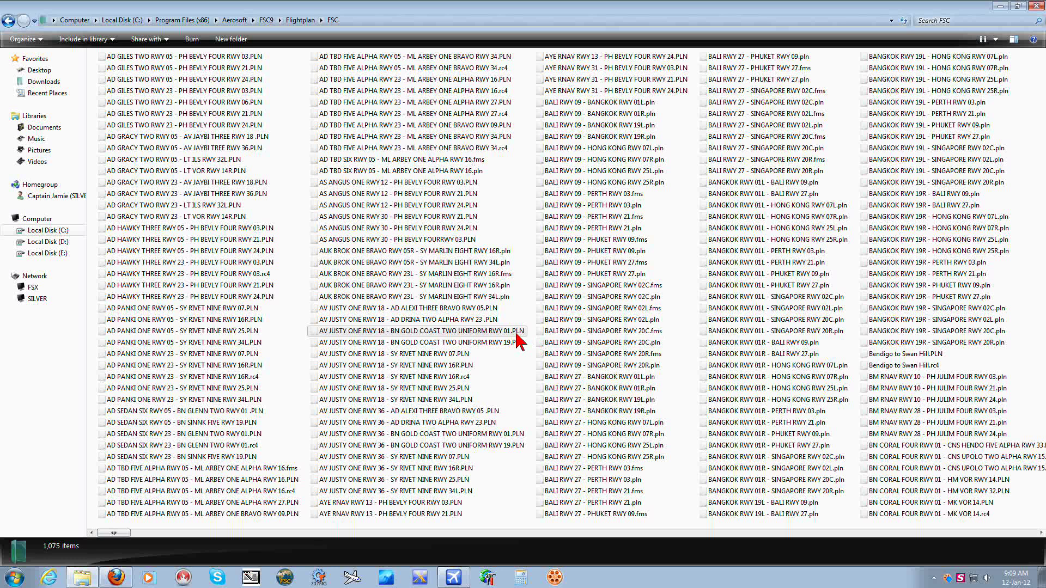
{"action": "left_click", "coordinate": [1035, 6]}
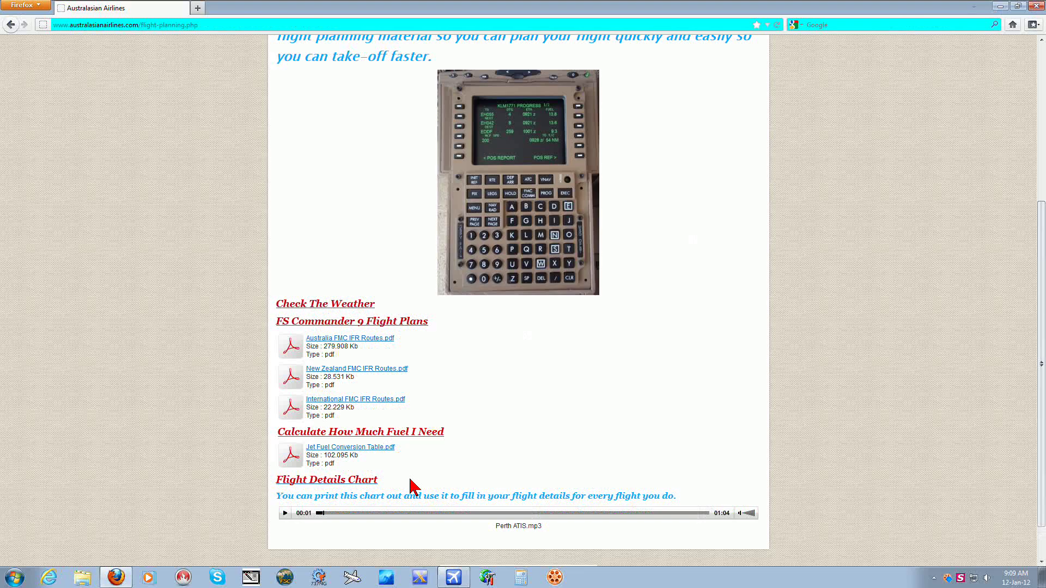
Start FlightSim Commander and search its airport selection by the ICAO code YPPH
{"action": "left_click", "coordinate": [288, 578]}
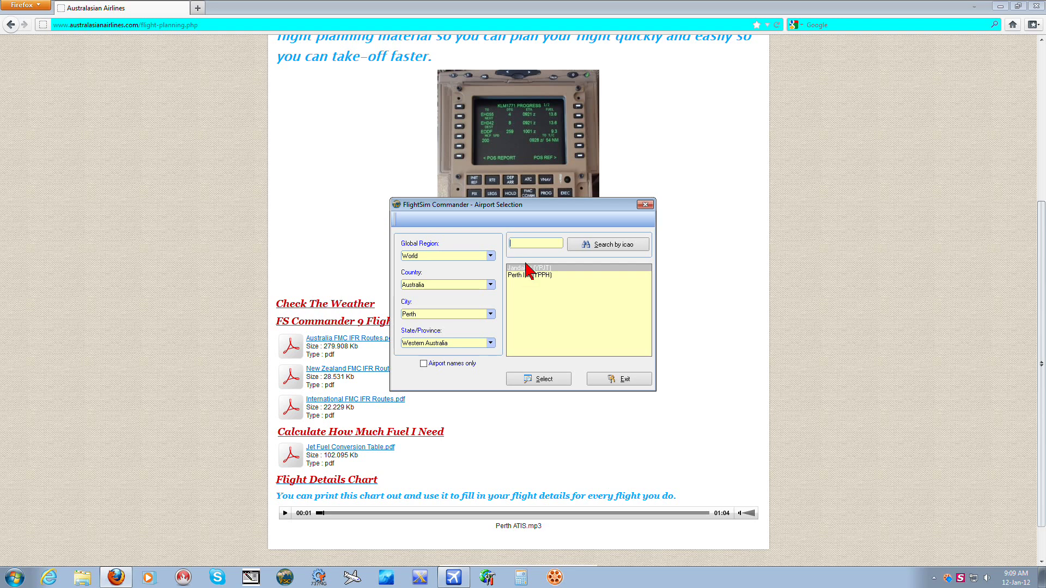
{"action": "type", "text": "YPPH"}
{"action": "left_click", "coordinate": [610, 246]}
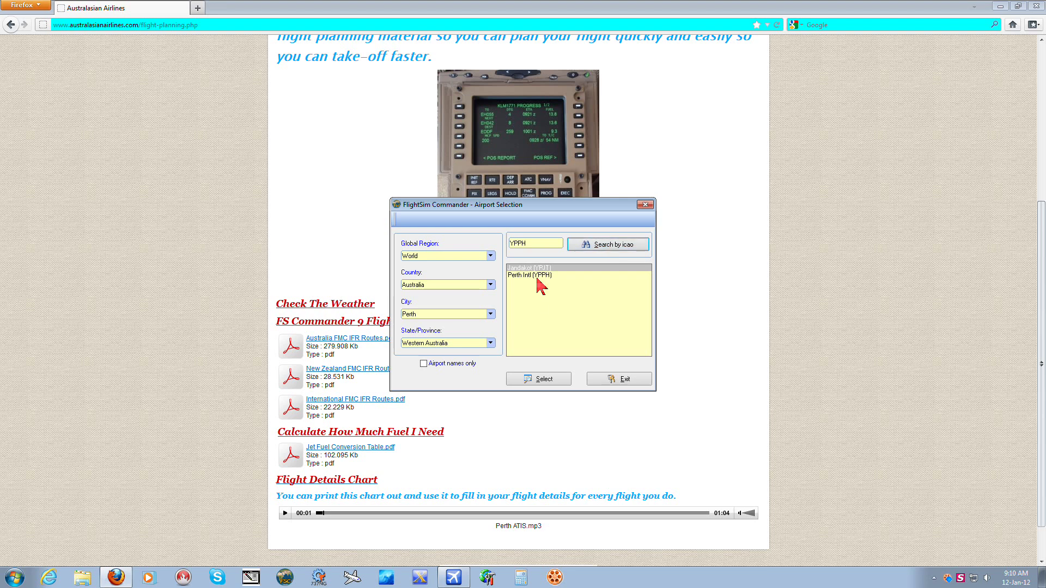
Replace the ICAO code with YMML and search for that airport
{"action": "left_click_drag", "start_coordinate": [527, 244], "coordinate": [517, 243]}
{"action": "type", "text": "MML"}
{"action": "left_click", "coordinate": [603, 245]}
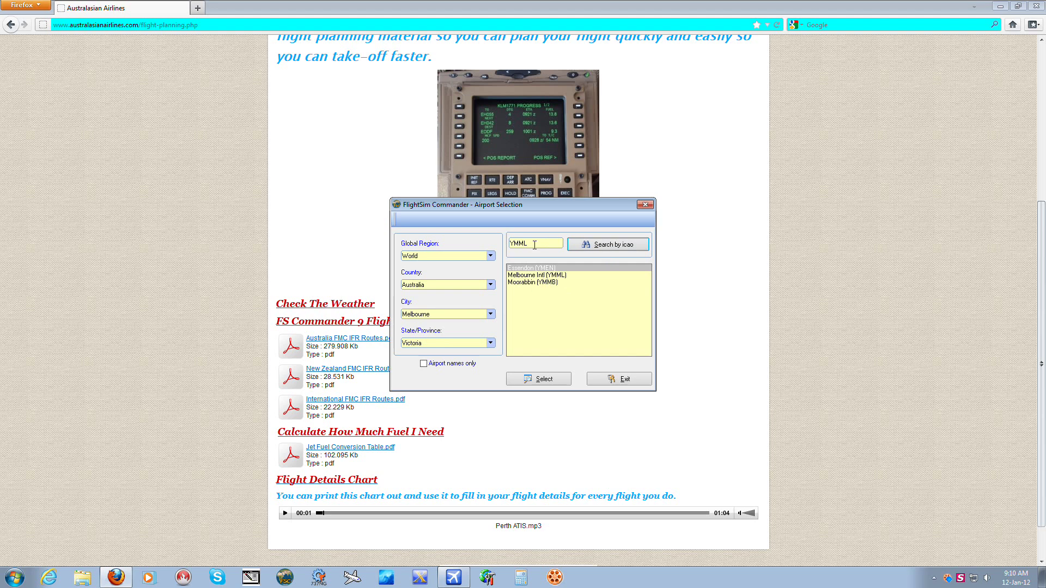
Search for ICAO code YPPH again and load Perth Intl (YPPH) as the selected airport
{"action": "left_click_drag", "start_coordinate": [535, 245], "coordinate": [512, 244]}
{"action": "type", "text": "YPPH"}
{"action": "left_click", "coordinate": [608, 253]}
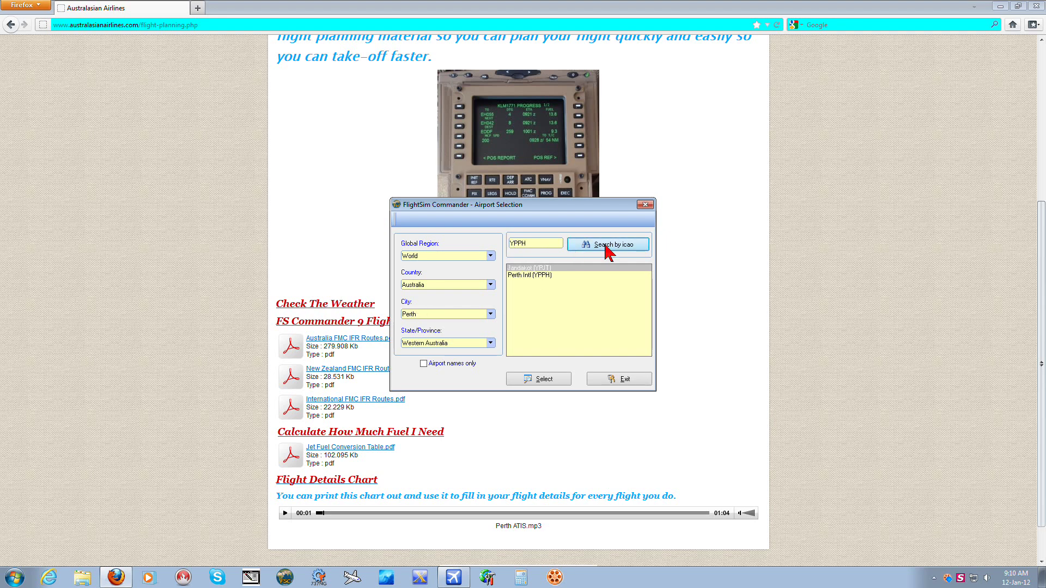
{"action": "left_click", "coordinate": [536, 275]}
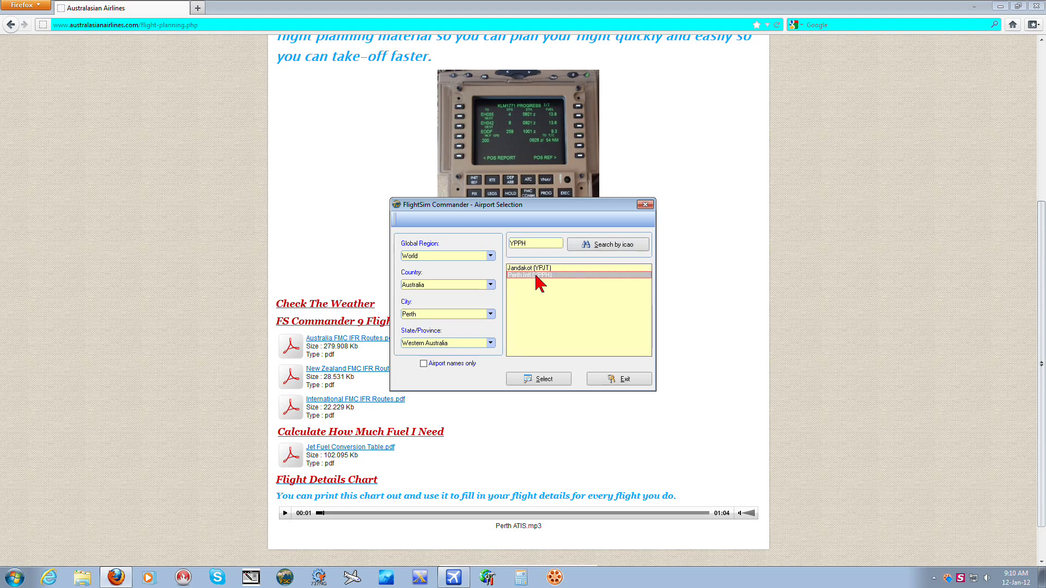
{"action": "left_click", "coordinate": [544, 379]}
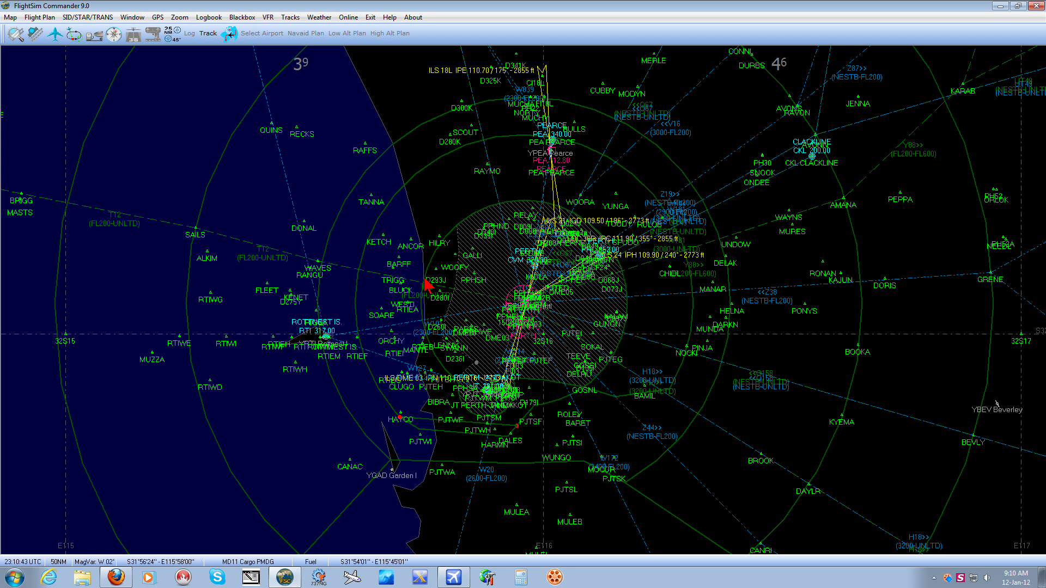
Zoom the map in around Perth Intl to the 20 NM range
{"action": "mouse_move", "coordinate": [7, 139]}
{"action": "mouse_move", "coordinate": [9, 258]}
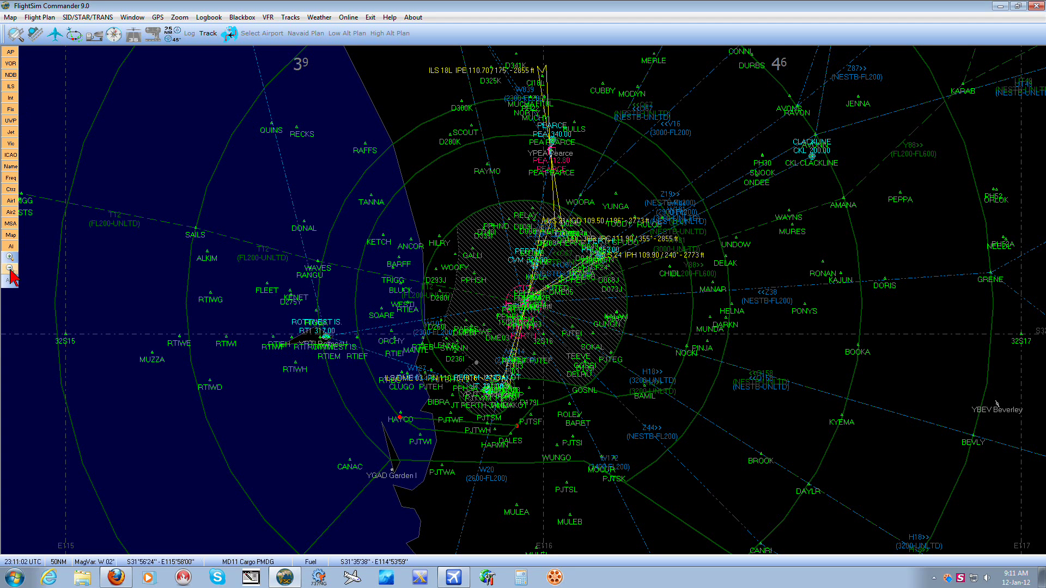
{"action": "left_click", "coordinate": [10, 259]}
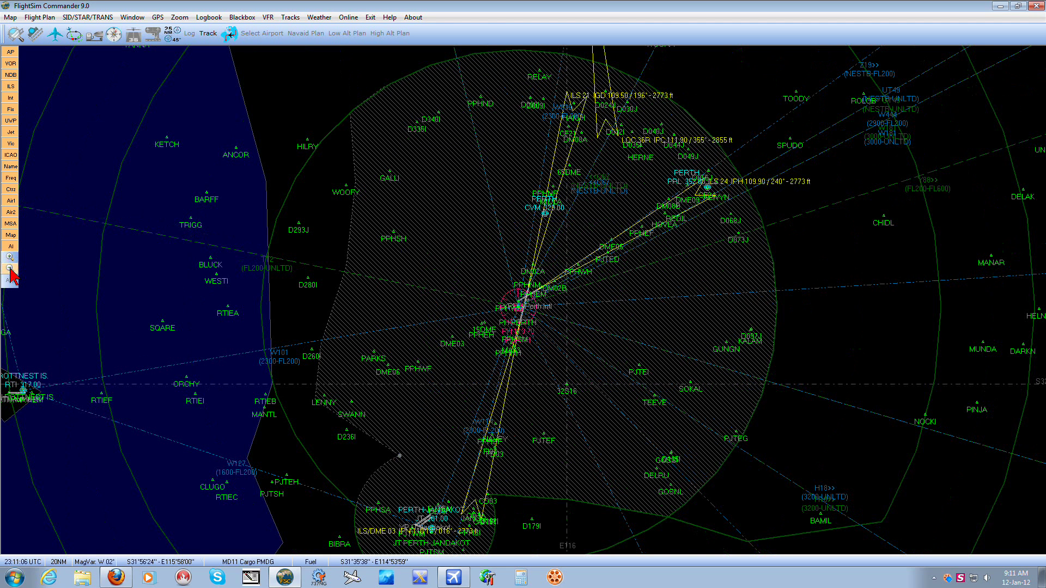
{"action": "left_click", "coordinate": [11, 269]}
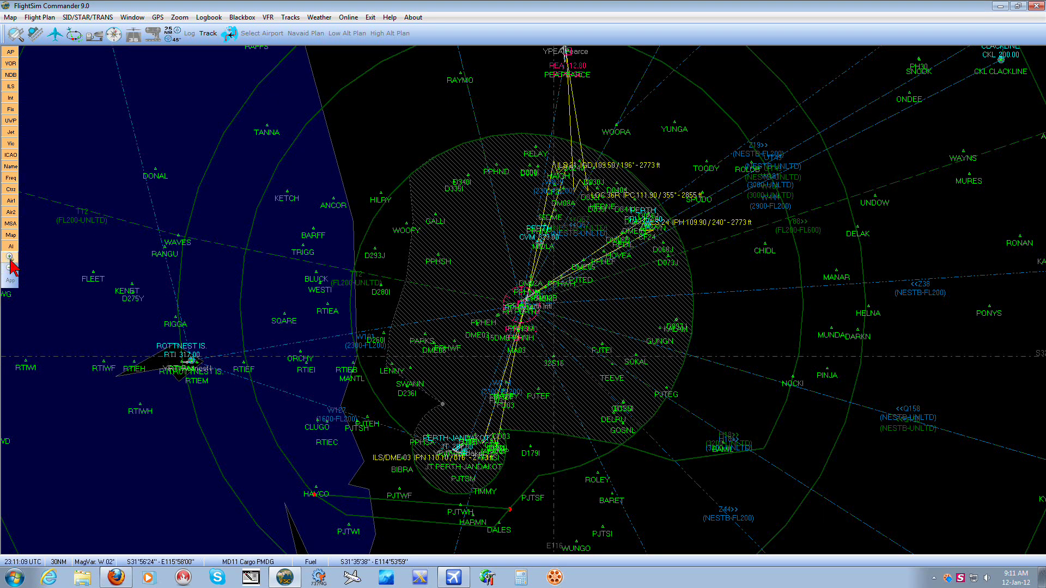
{"action": "left_click", "coordinate": [10, 258]}
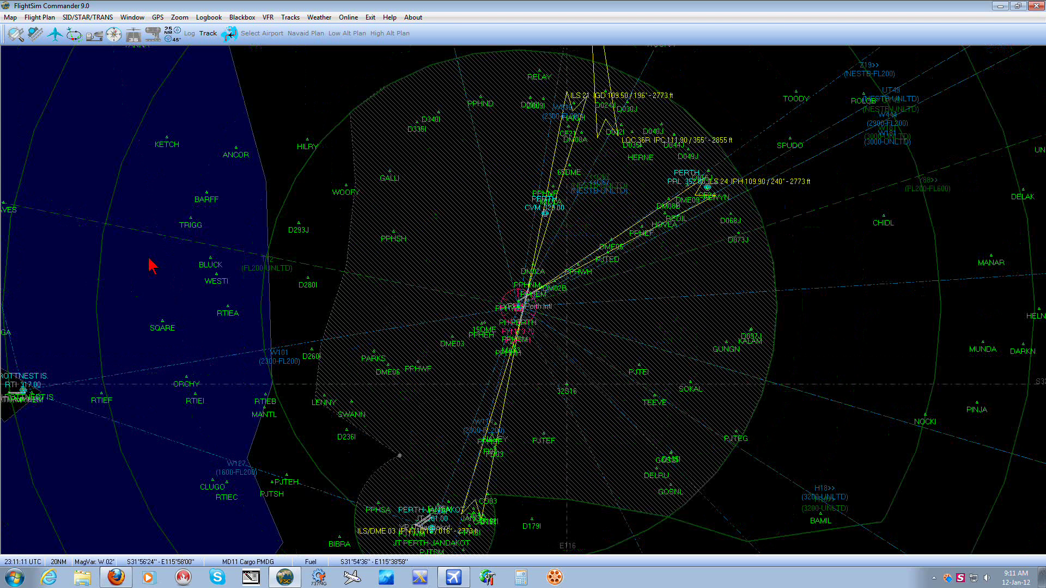
Open the program options, look over the Colors and Display settings, and choose kg for fuel in the flight plan table
{"action": "left_click", "coordinate": [134, 21]}
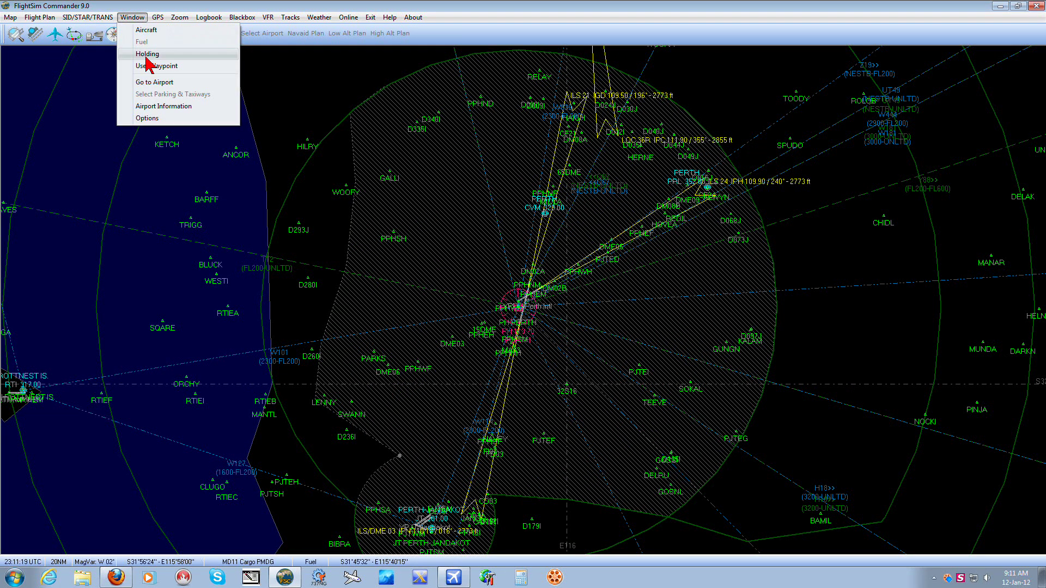
{"action": "left_click", "coordinate": [144, 118]}
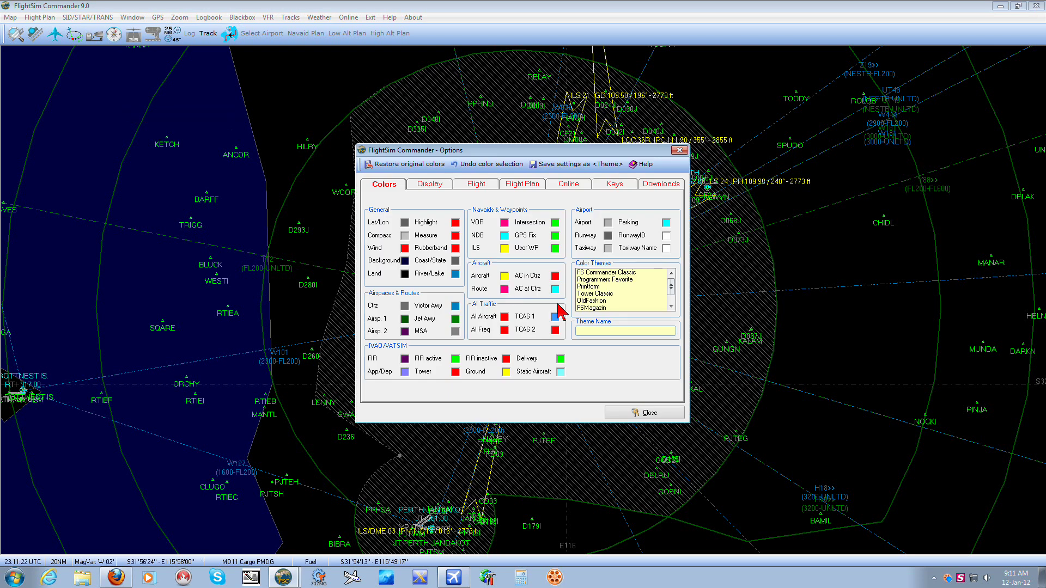
{"action": "left_click", "coordinate": [554, 316]}
{"action": "left_click", "coordinate": [421, 189]}
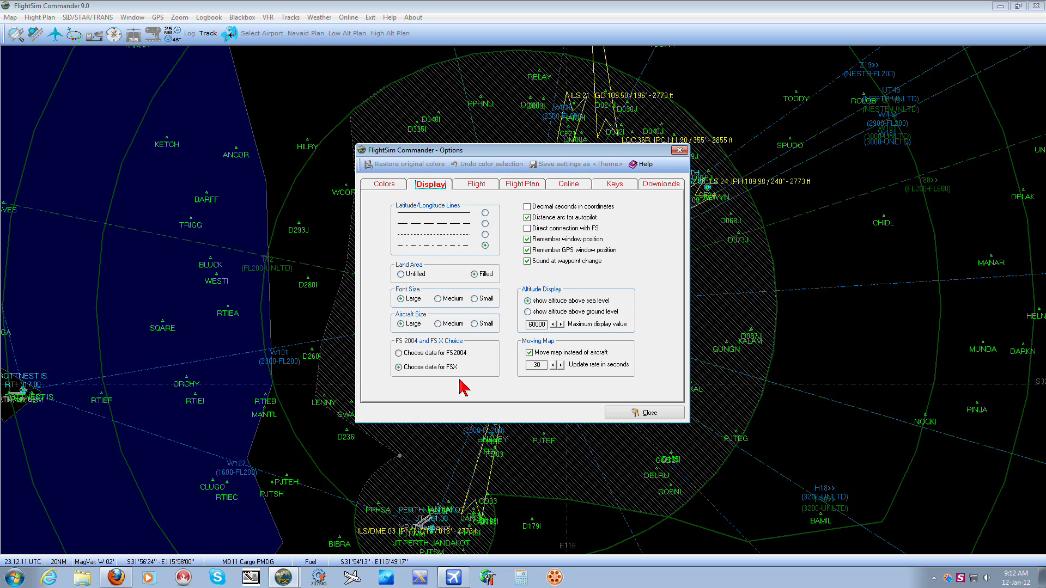
{"action": "left_click", "coordinate": [476, 186]}
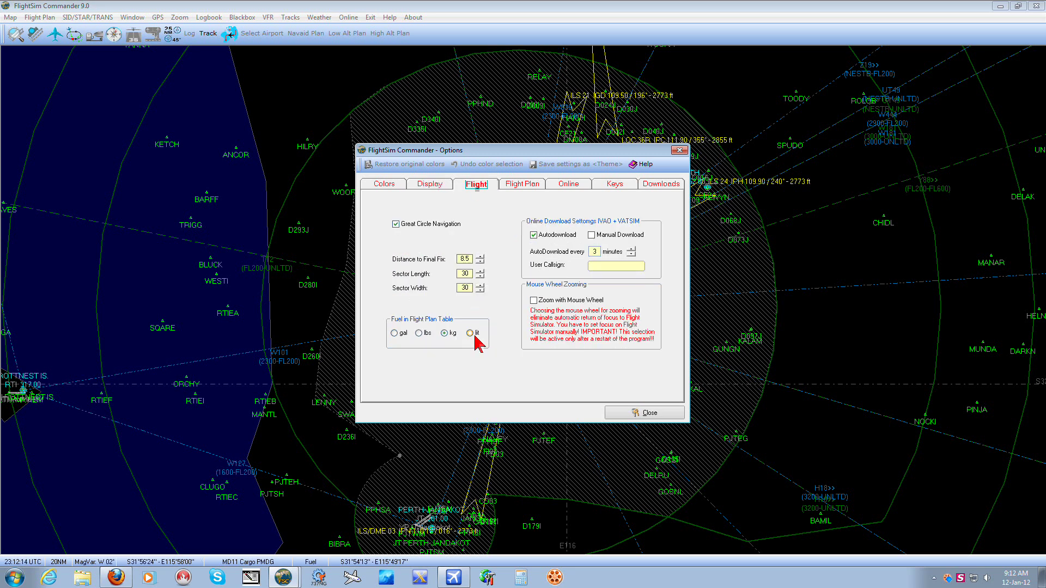
{"action": "left_click", "coordinate": [444, 334]}
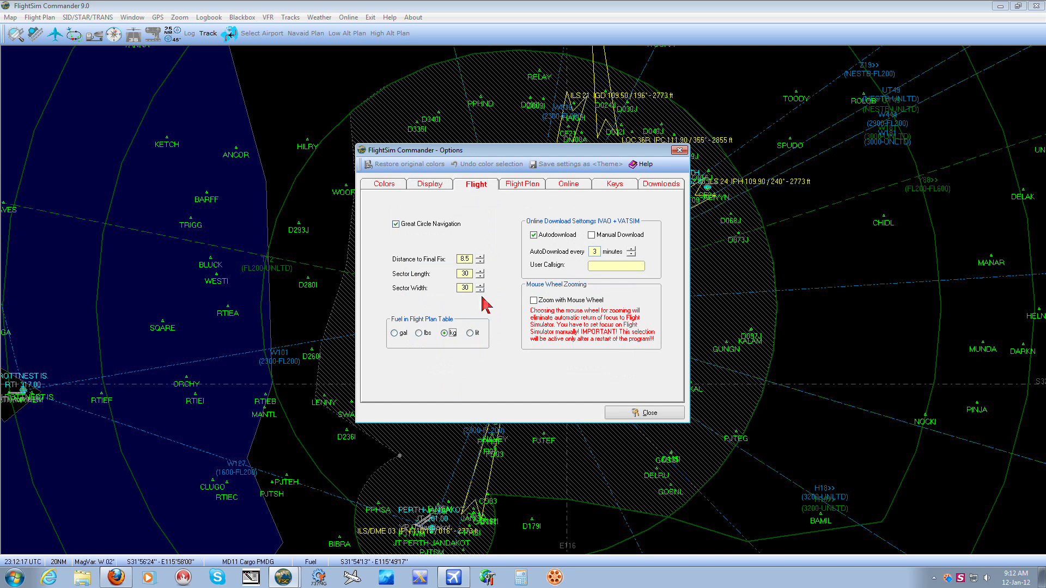
Review the Flight Plan folder paths, revisit the Colors, Display and Flight settings, and close the options
{"action": "left_click", "coordinate": [523, 187]}
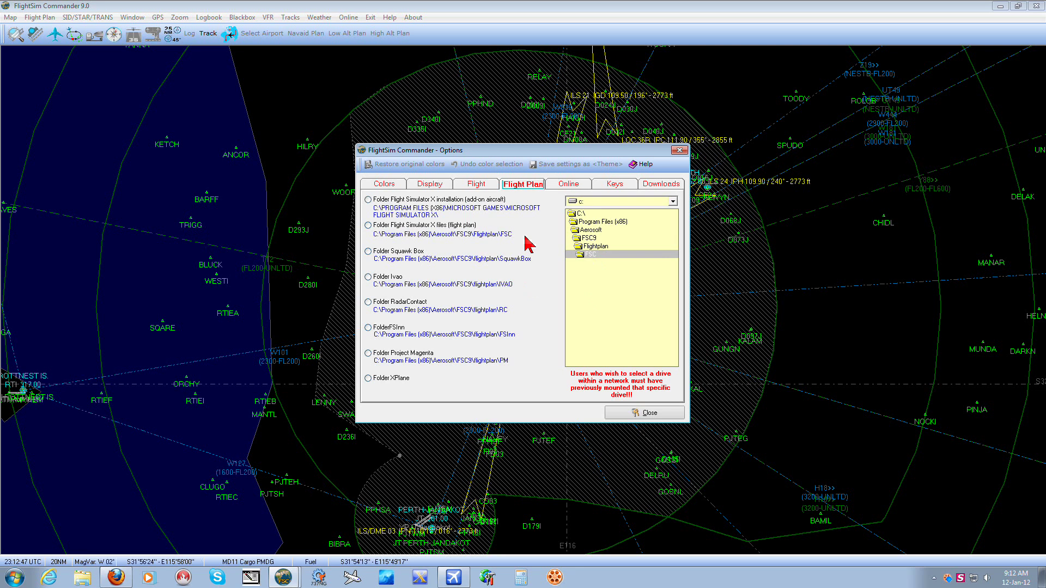
{"action": "left_click", "coordinate": [397, 193]}
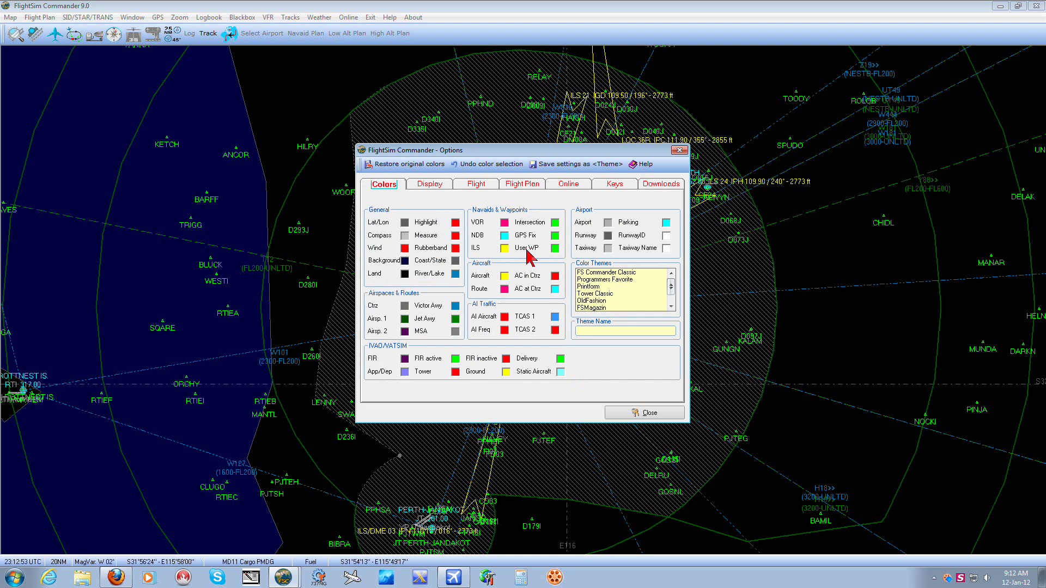
{"action": "left_click", "coordinate": [430, 184]}
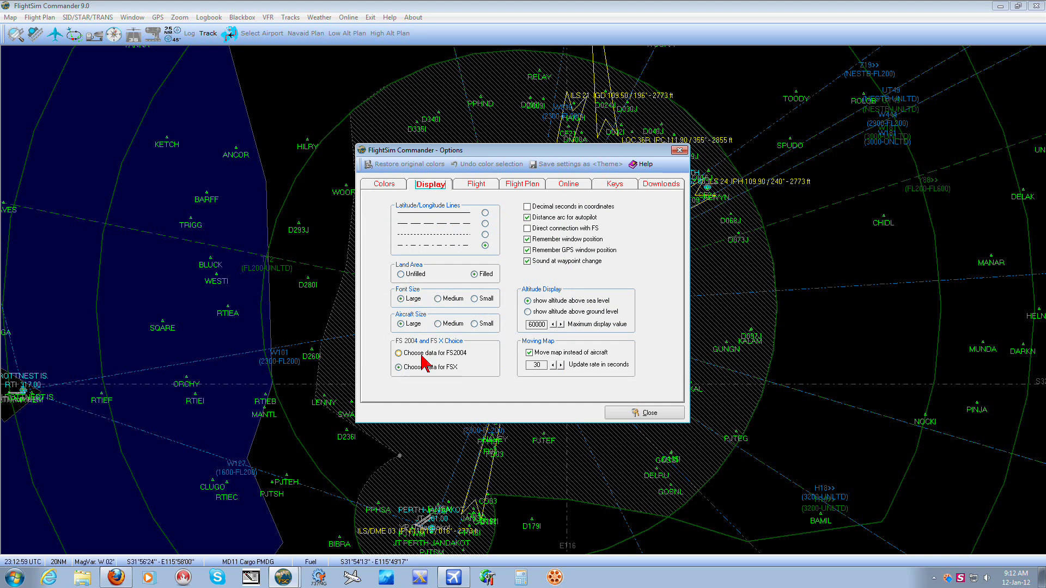
{"action": "left_click", "coordinate": [476, 185]}
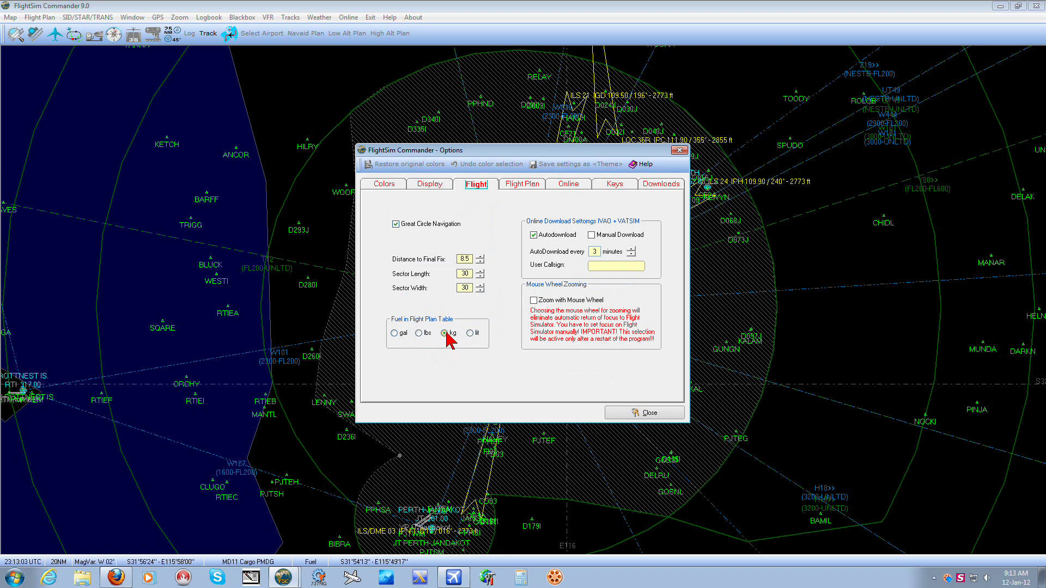
{"action": "left_click", "coordinate": [522, 185]}
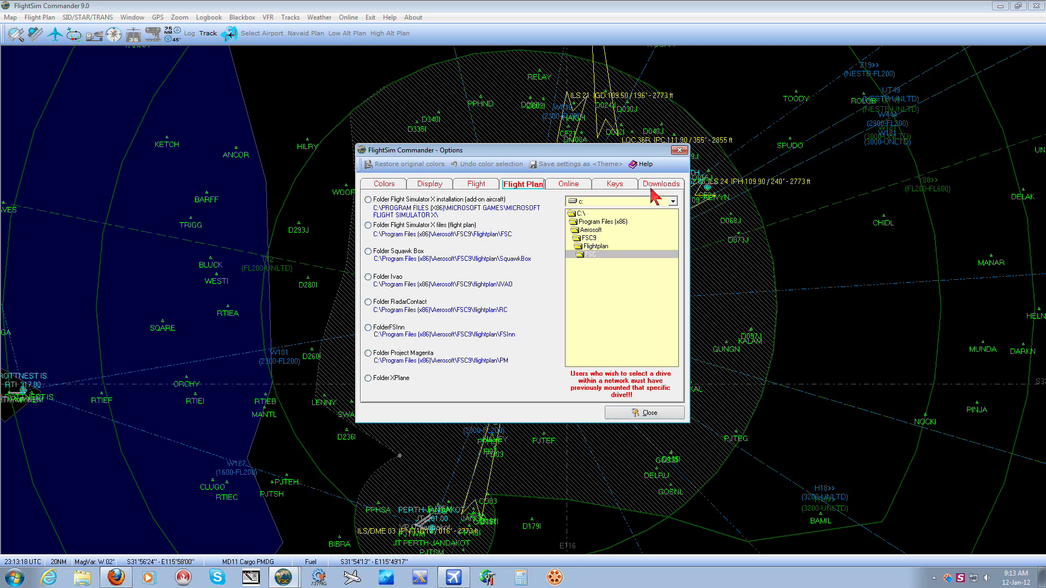
{"action": "left_click", "coordinate": [647, 414]}
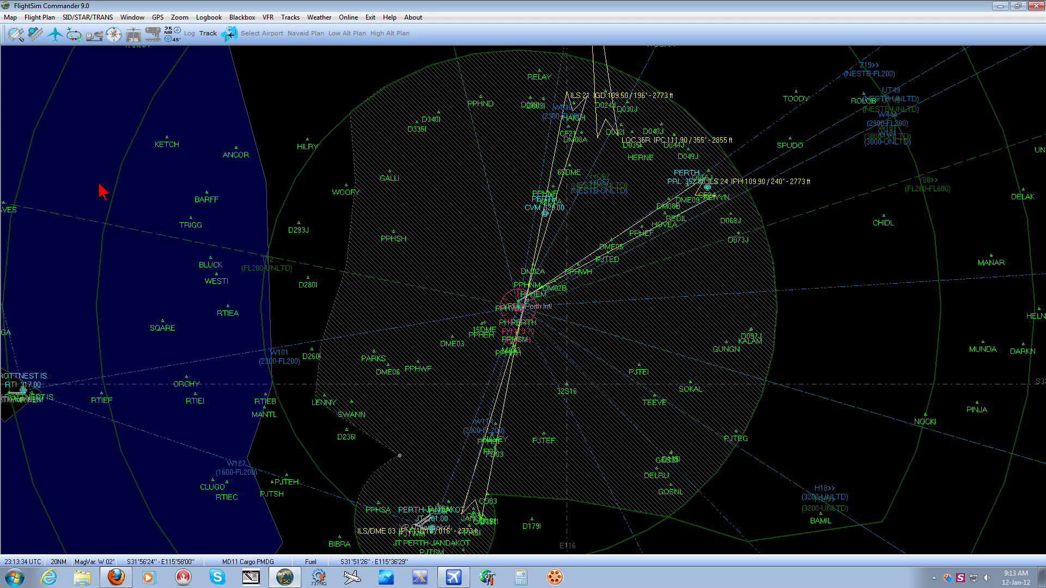
Connect to Flight Simulator and zoom the map in to 1 NM to view the aircraft parked at Perth Intl
{"action": "left_click", "coordinate": [158, 18]}
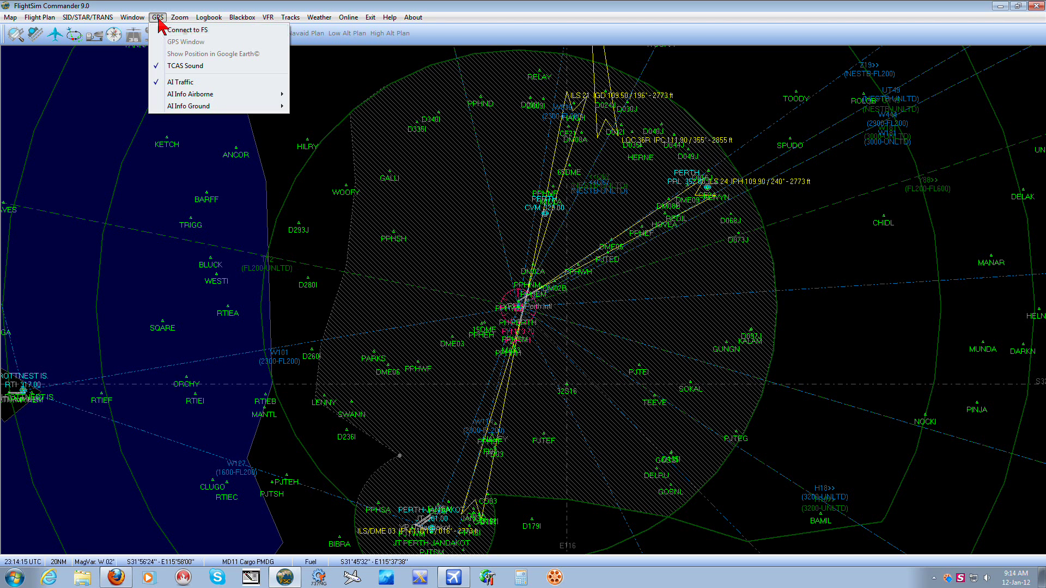
{"action": "left_click", "coordinate": [198, 34]}
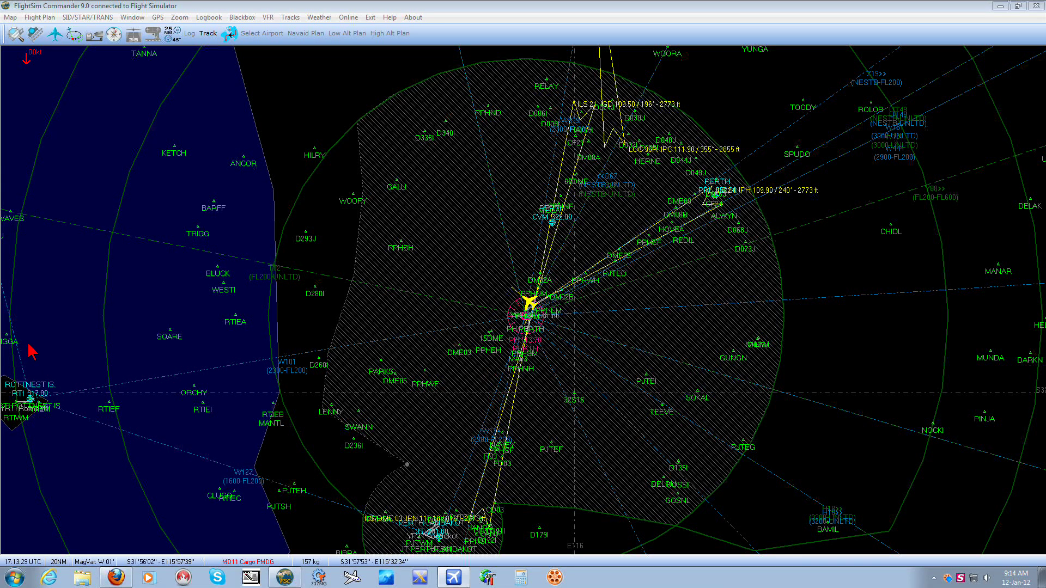
{"action": "mouse_move", "coordinate": [8, 262]}
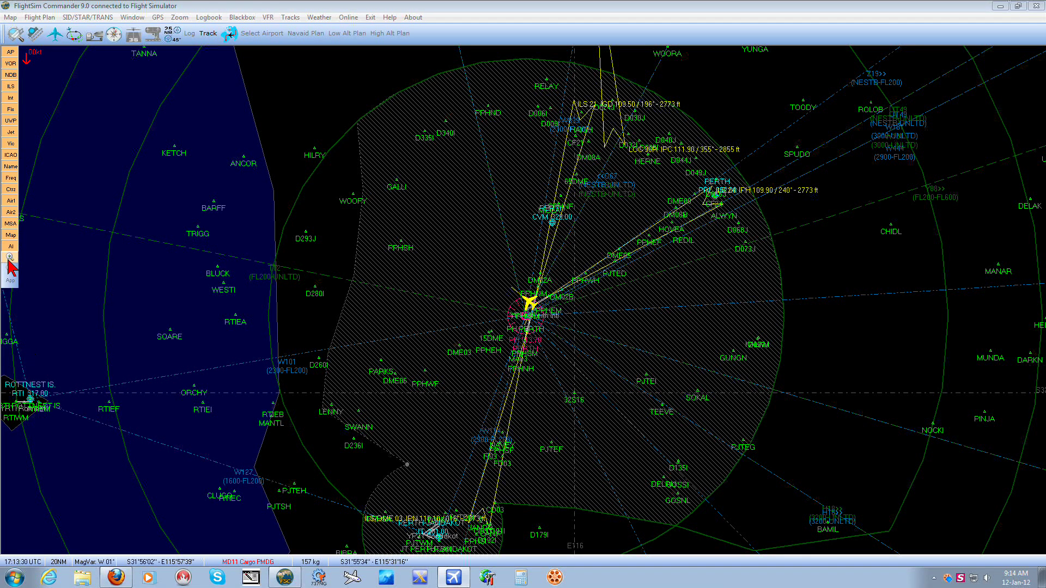
{"action": "left_click", "coordinate": [9, 261]}
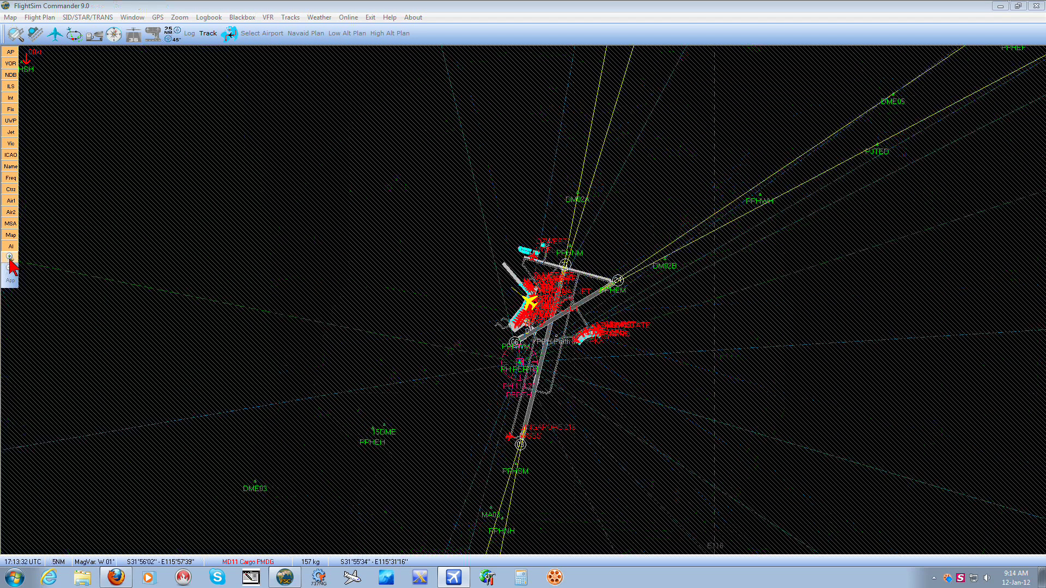
{"action": "left_click", "coordinate": [10, 261]}
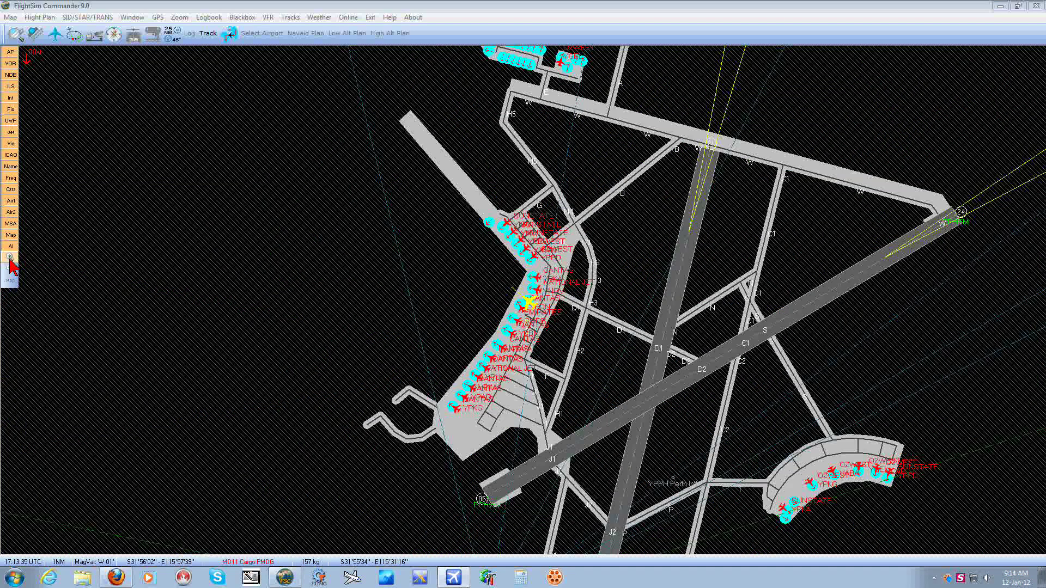
{"action": "left_click", "coordinate": [10, 261]}
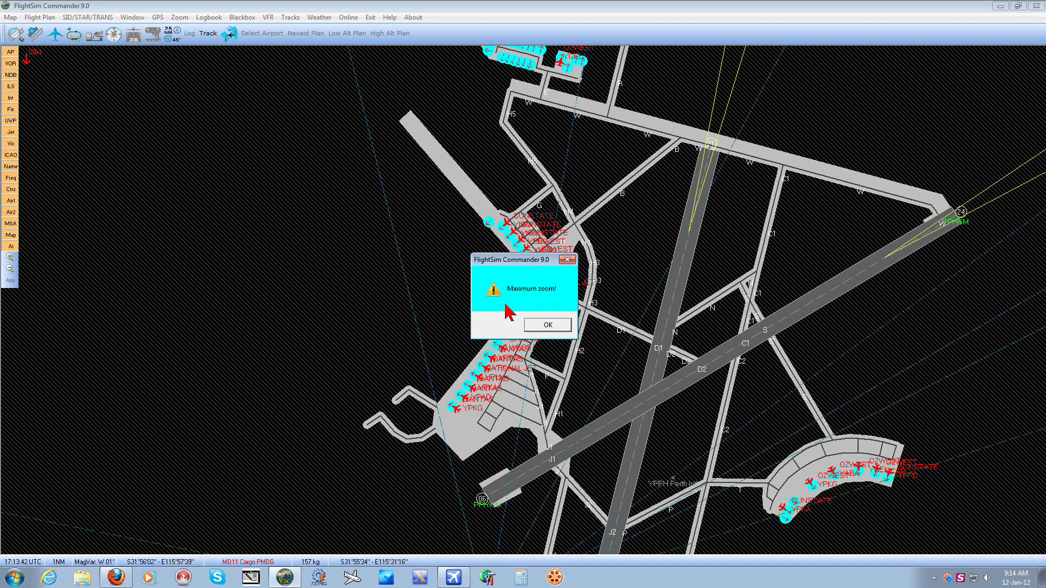
{"action": "left_click", "coordinate": [547, 325]}
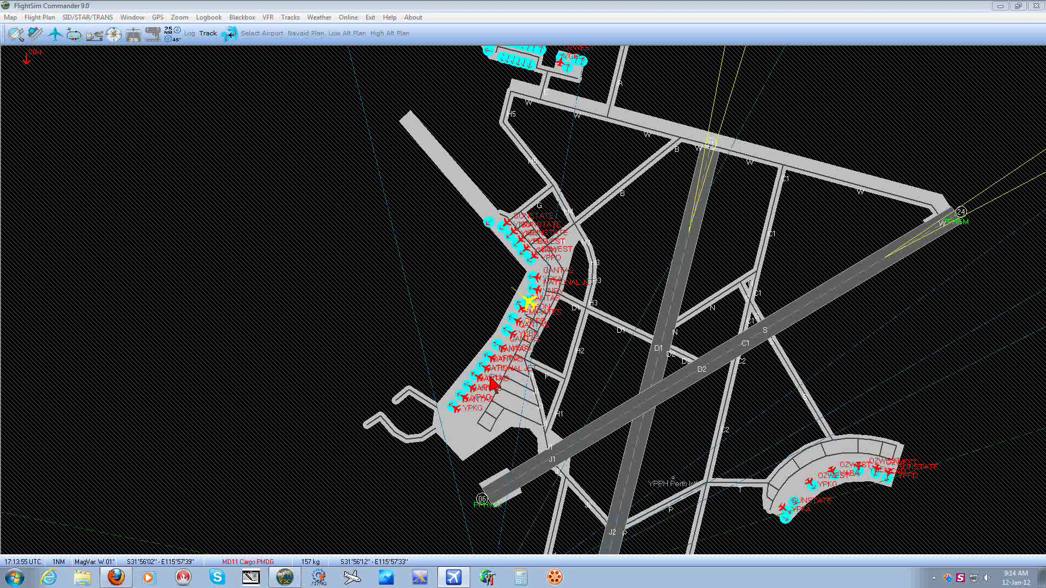
{"action": "mouse_move", "coordinate": [457, 410]}
{"action": "mouse_move", "coordinate": [529, 303]}
Compare wider and closer map ranges around the aircraft at Perth Intl, finishing at the 10 NM range
{"action": "mouse_move", "coordinate": [10, 296]}
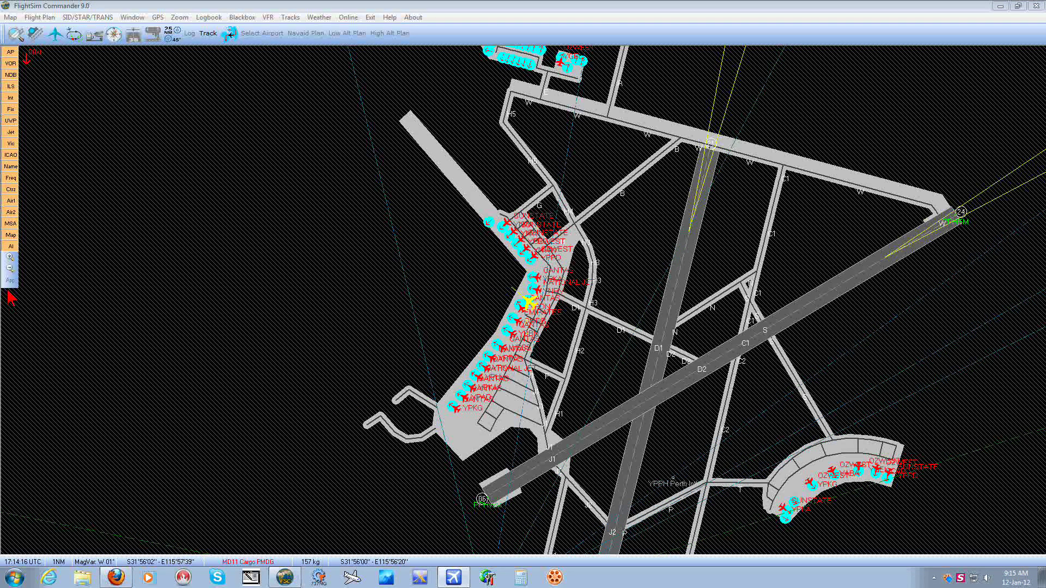
{"action": "left_click", "coordinate": [10, 272]}
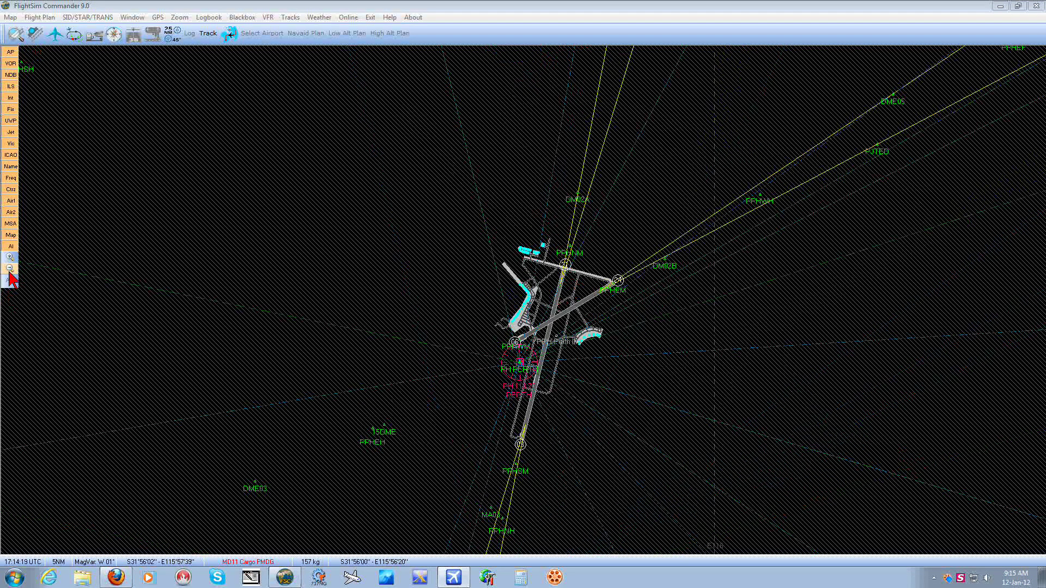
{"action": "left_click", "coordinate": [10, 270]}
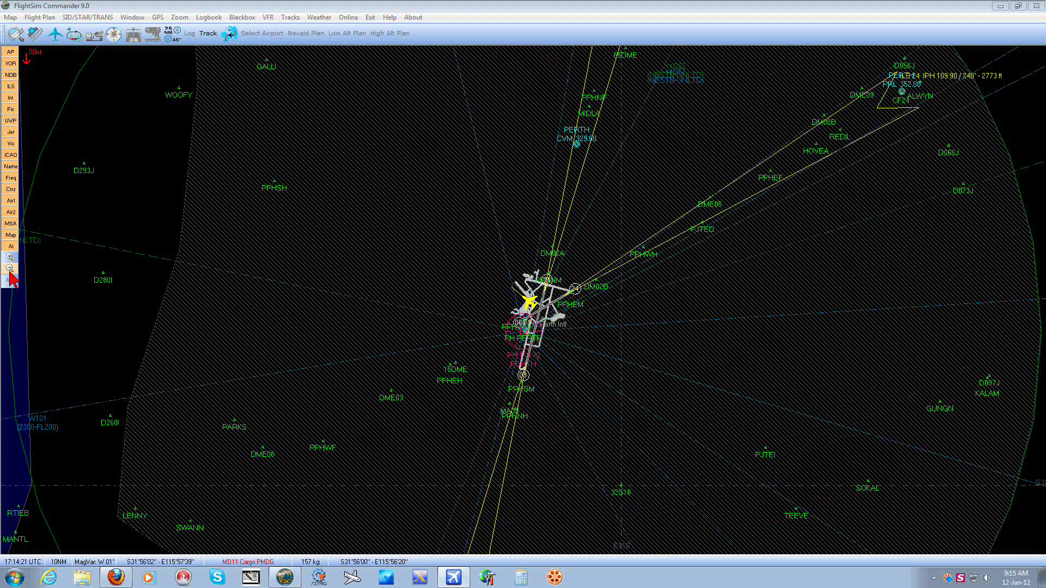
{"action": "left_click", "coordinate": [9, 269]}
{"action": "left_click", "coordinate": [9, 270]}
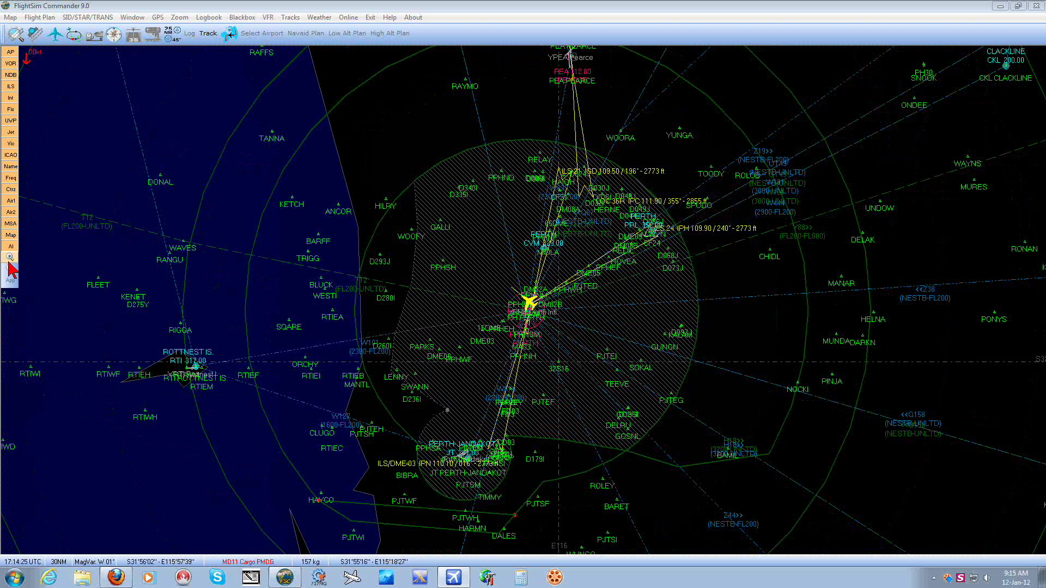
{"action": "left_click", "coordinate": [9, 263]}
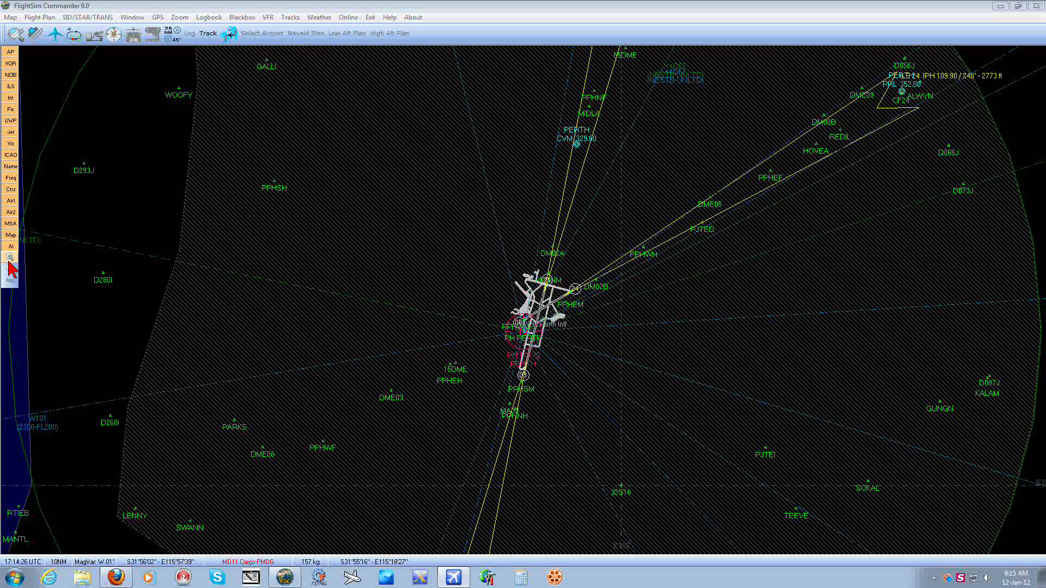
{"action": "left_click", "coordinate": [8, 263]}
{"action": "mouse_move", "coordinate": [521, 366]}
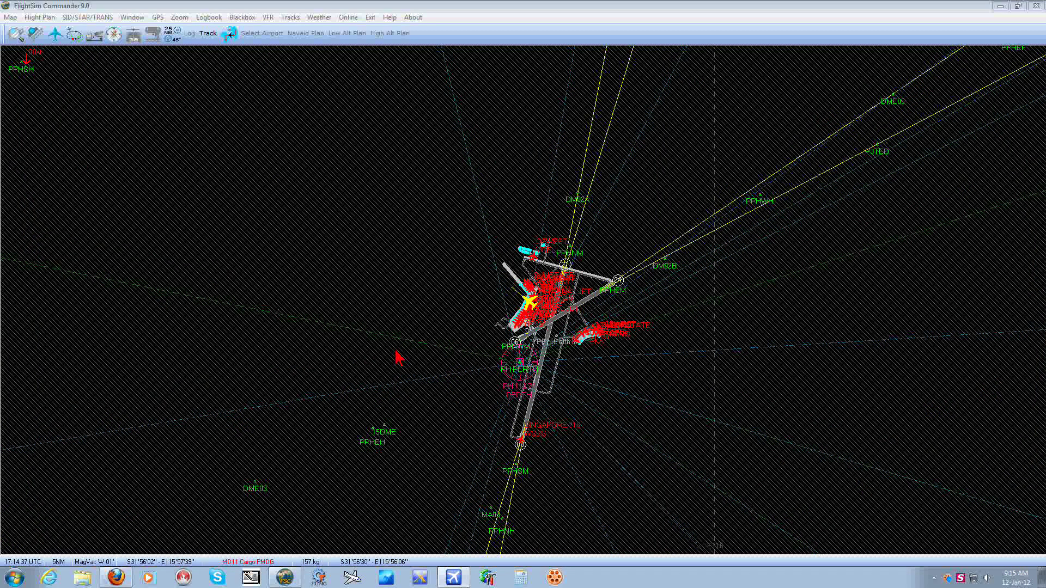
{"action": "mouse_move", "coordinate": [20, 344]}
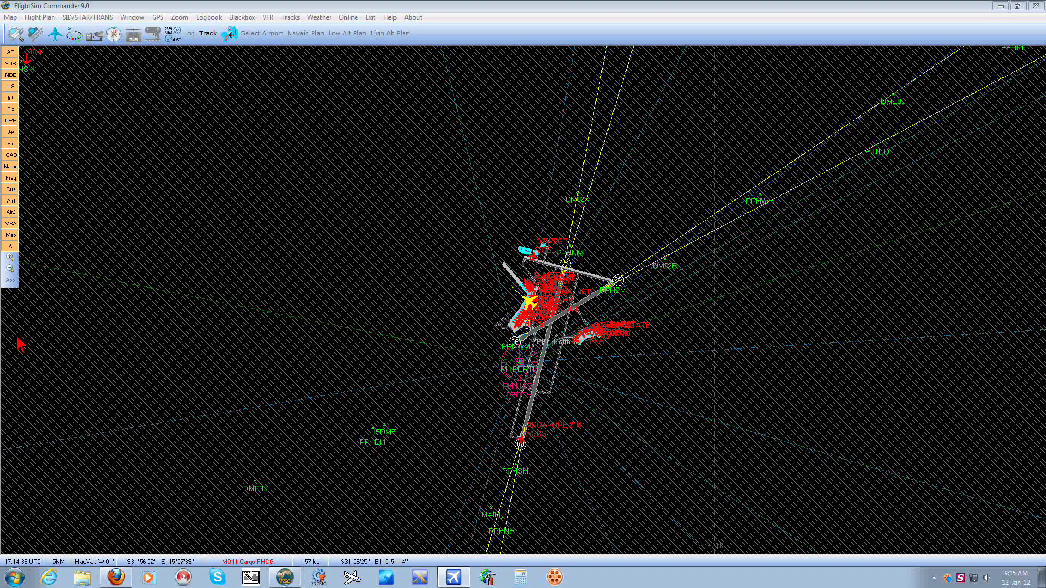
{"action": "left_click", "coordinate": [9, 271]}
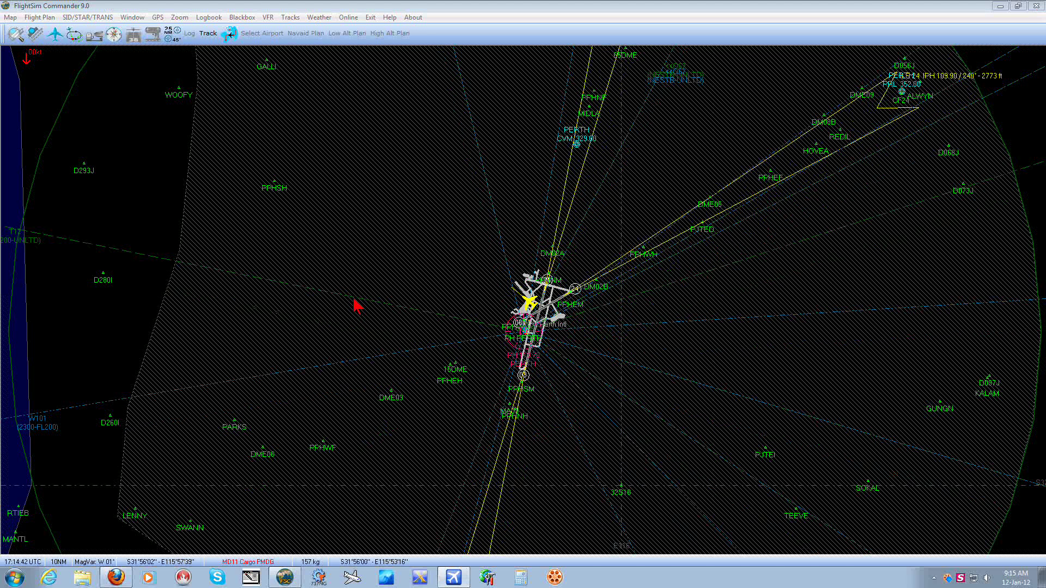
Open the airport information for Perth Intl (YPPH) and look through its radio frequencies and parking positions
{"action": "left_click", "coordinate": [15, 36]}
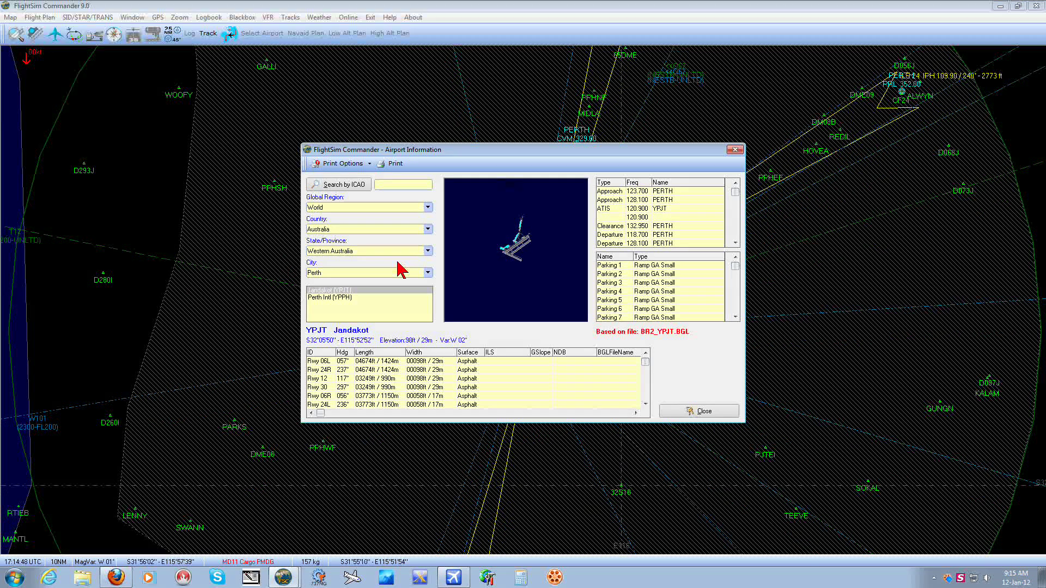
{"action": "left_click", "coordinate": [386, 184]}
{"action": "left_click", "coordinate": [325, 298]}
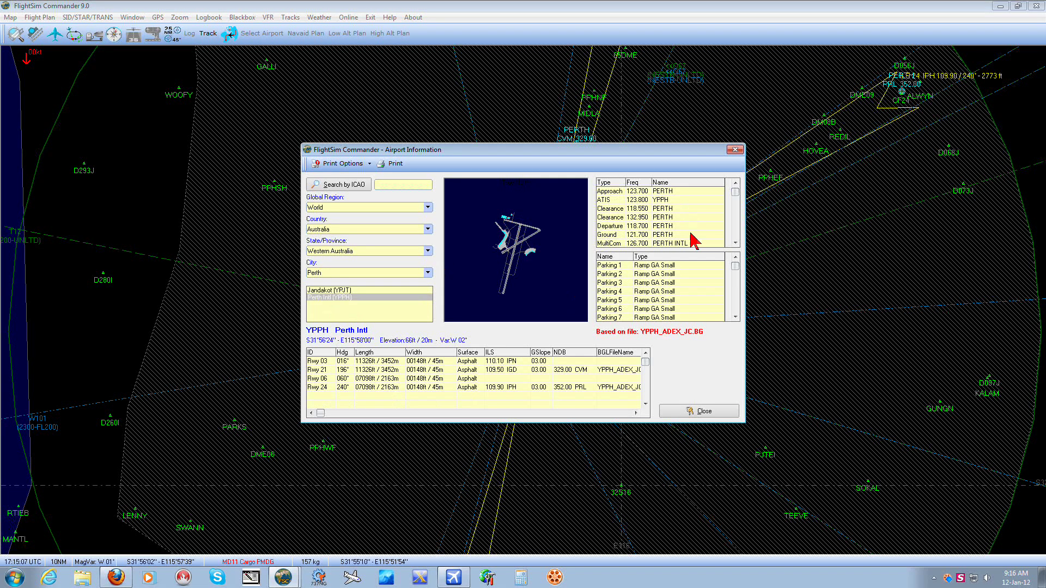
{"action": "left_click", "coordinate": [735, 242]}
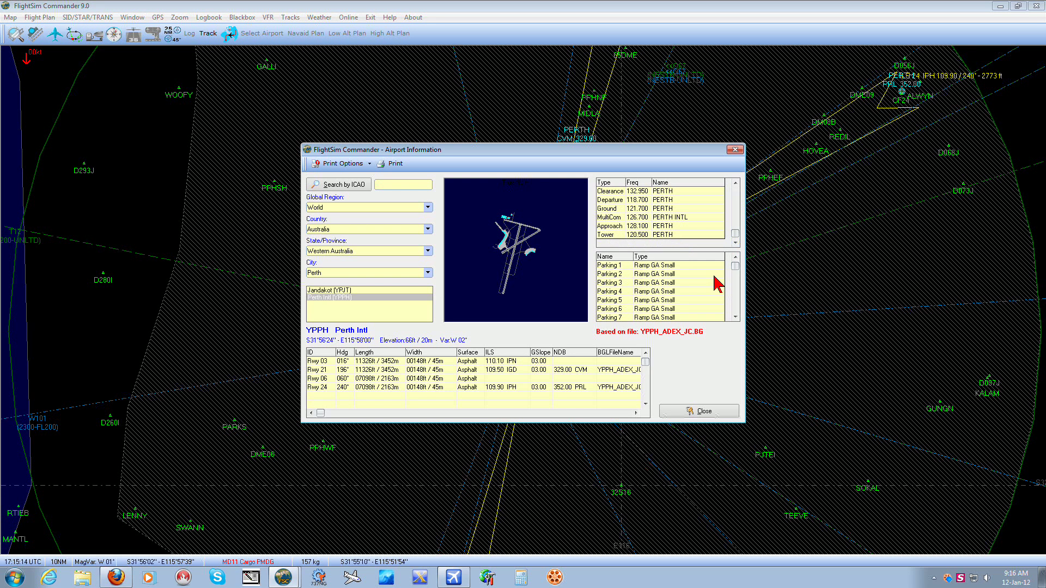
{"action": "scroll", "coordinate": [733, 314], "scroll_direction": "down", "scroll_amount": 1}
{"action": "left_click", "coordinate": [735, 316]}
Examine the runway table for runway 03's heading and ILS frequency, and the NDB entries of the other runways
{"action": "left_click", "coordinate": [318, 363]}
{"action": "left_click", "coordinate": [341, 363]}
{"action": "left_click", "coordinate": [490, 361]}
{"action": "left_click", "coordinate": [324, 361]}
{"action": "left_click", "coordinate": [339, 362]}
{"action": "left_click", "coordinate": [492, 362]}
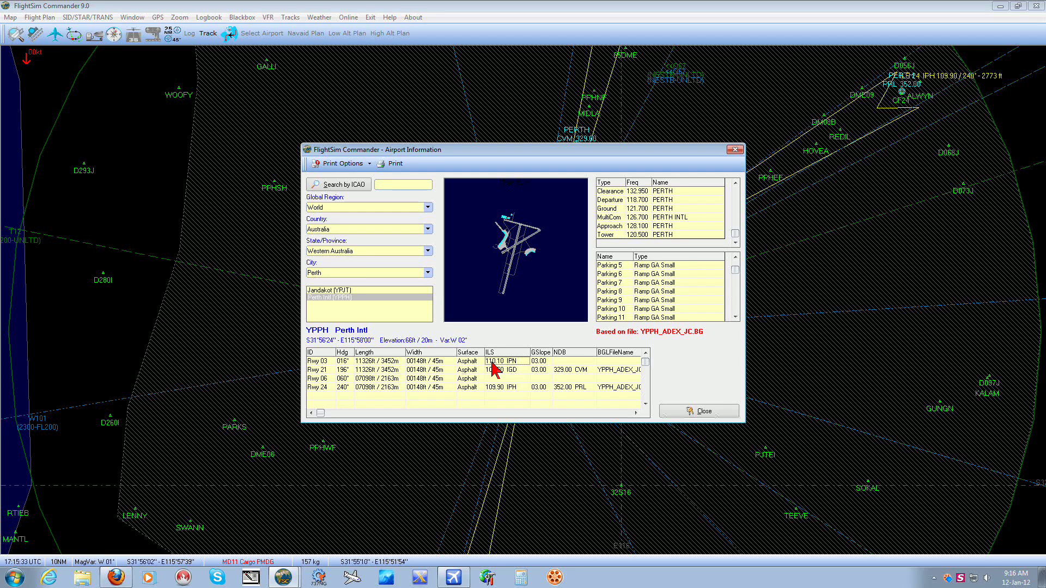
{"action": "left_click", "coordinate": [558, 371]}
{"action": "left_click", "coordinate": [565, 384]}
{"action": "left_click", "coordinate": [566, 371]}
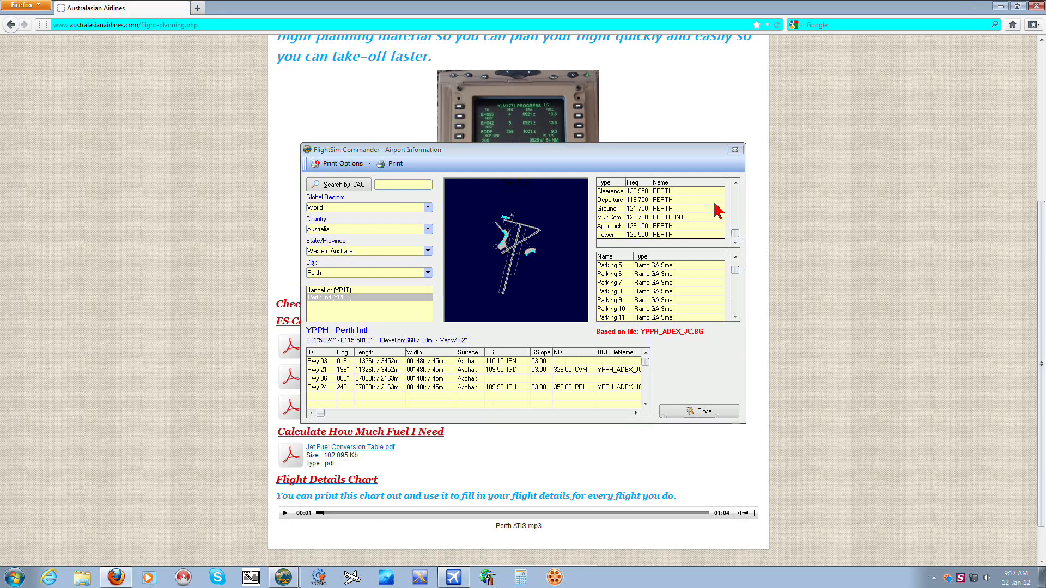
Close the airport information and read through the Airline News page of the Australasian Airlines website
{"action": "left_click", "coordinate": [714, 410]}
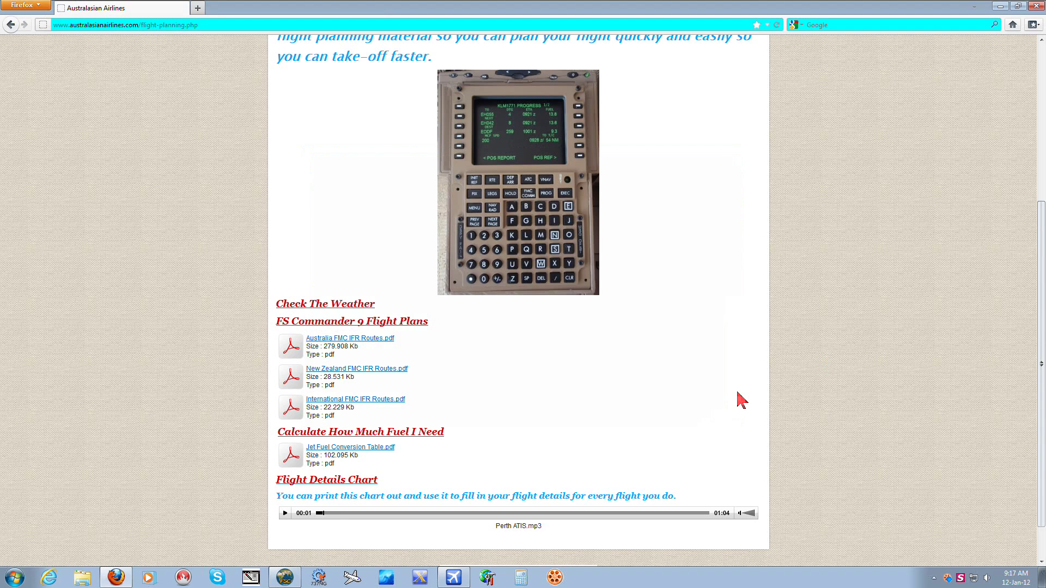
{"action": "scroll", "coordinate": [742, 400], "scroll_direction": "up", "scroll_amount": 5}
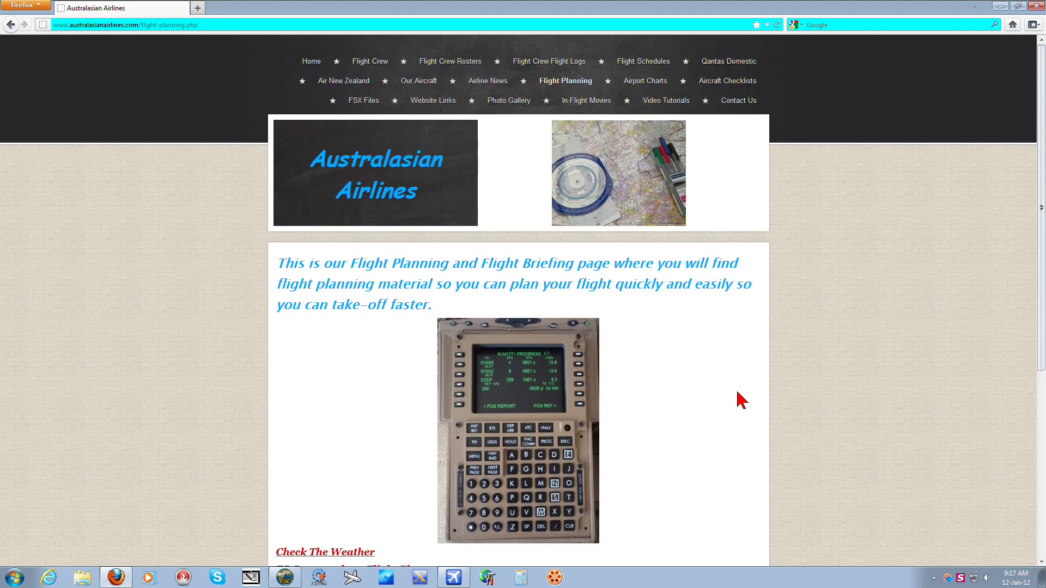
{"action": "left_click", "coordinate": [491, 83]}
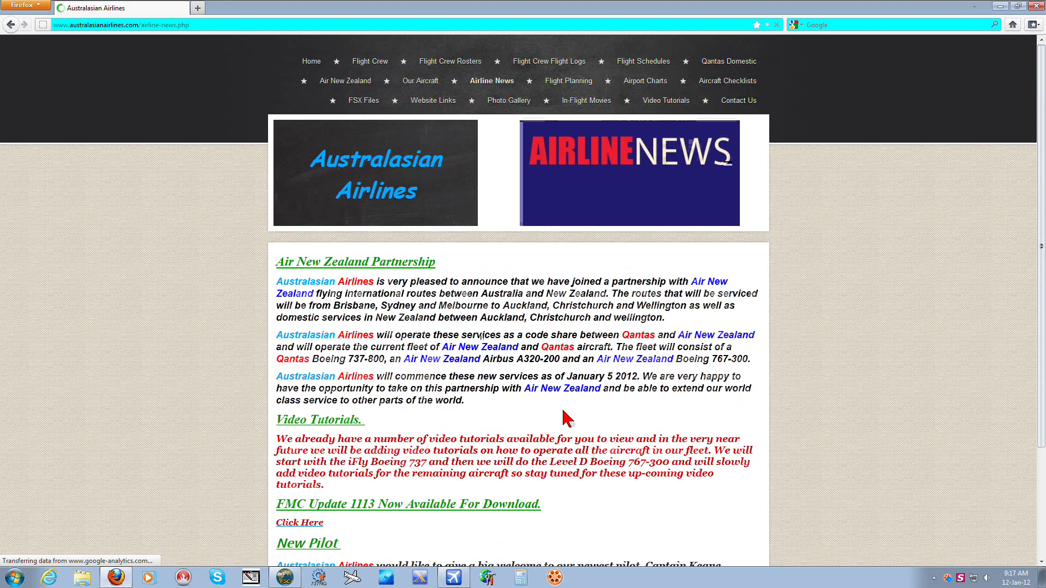
{"action": "scroll", "coordinate": [564, 410], "scroll_direction": "down", "scroll_amount": 5}
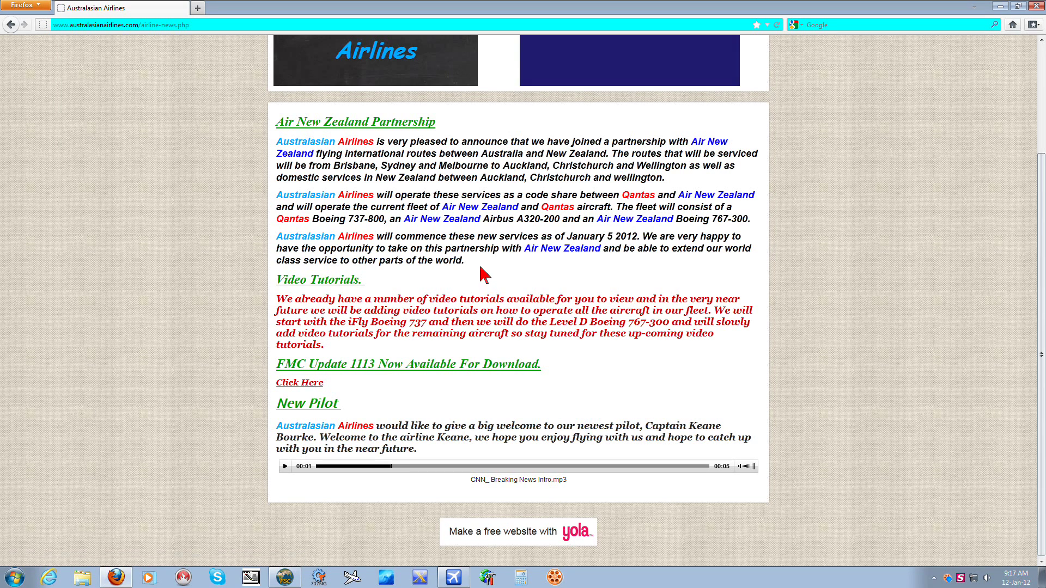
{"action": "scroll", "coordinate": [483, 275], "scroll_direction": "up", "scroll_amount": 5}
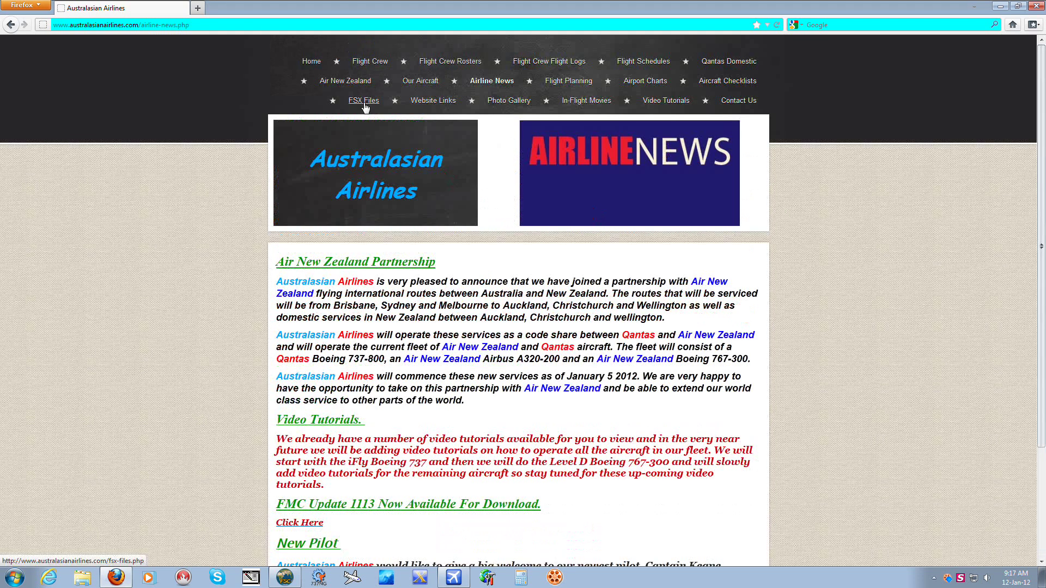
{"action": "scroll", "coordinate": [456, 340], "scroll_direction": "down", "scroll_amount": 2}
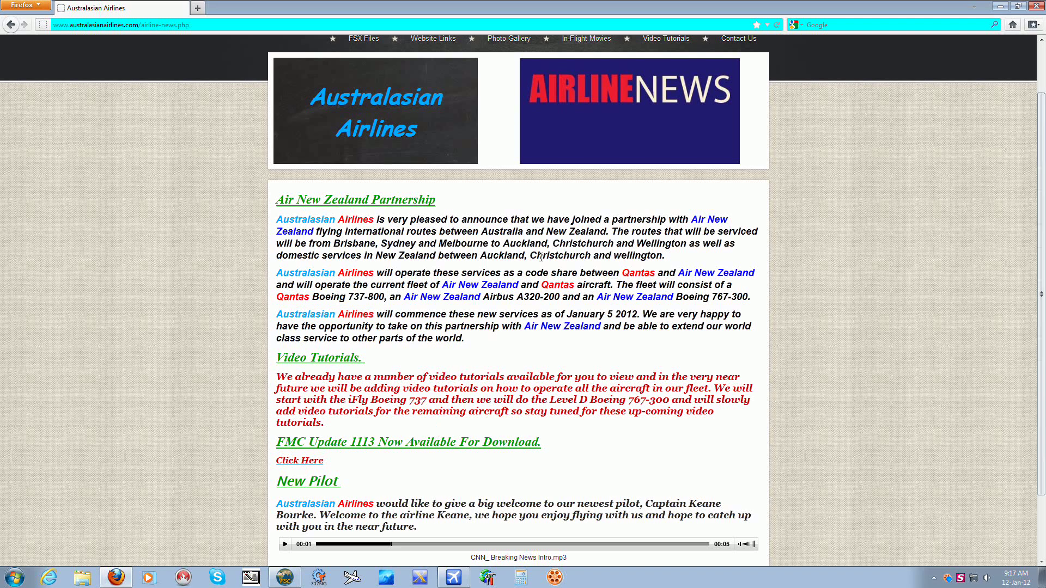
{"action": "scroll", "coordinate": [540, 256], "scroll_direction": "up", "scroll_amount": 2}
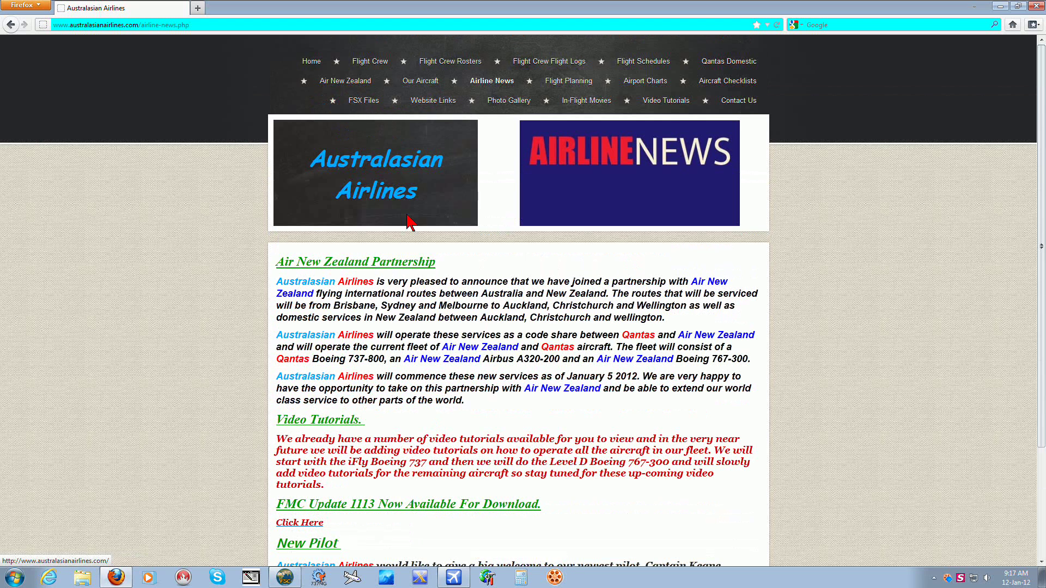
Switch back to FlightSim Commander and review the ILS data for Perth Intl's runways in the airport information
{"action": "left_click", "coordinate": [120, 569]}
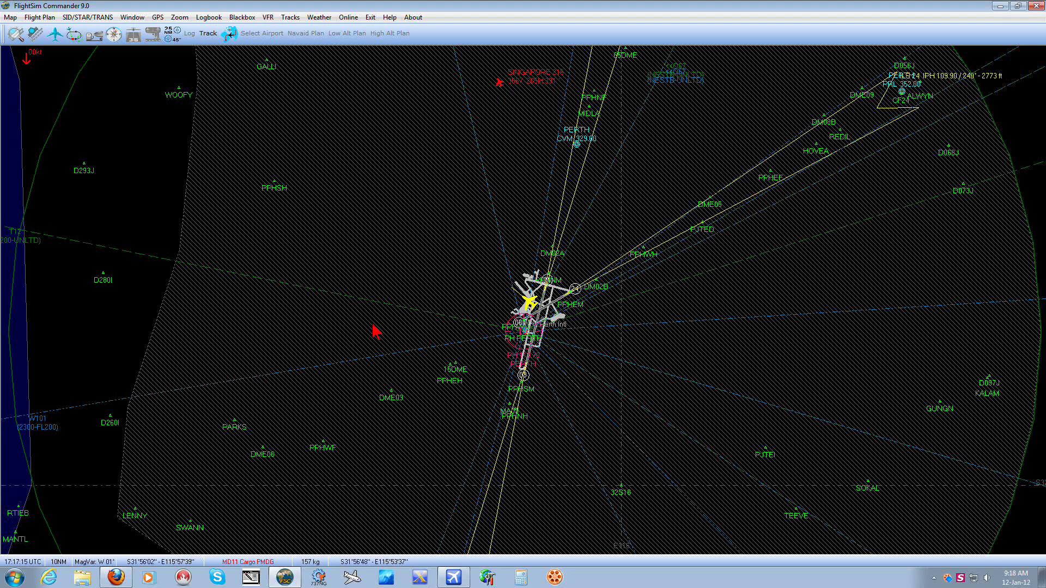
{"action": "left_click", "coordinate": [17, 34]}
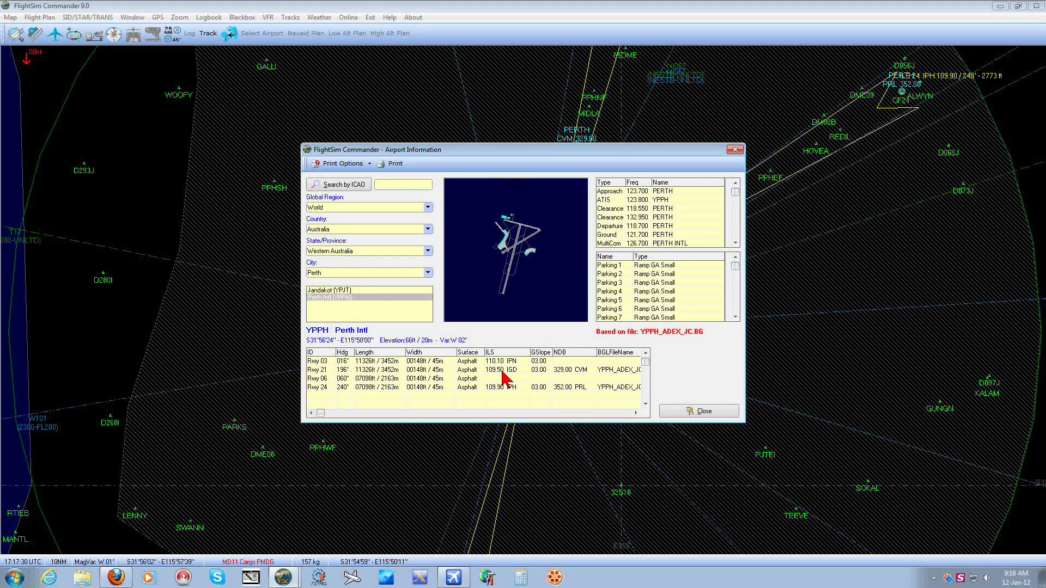
{"action": "left_click", "coordinate": [678, 415]}
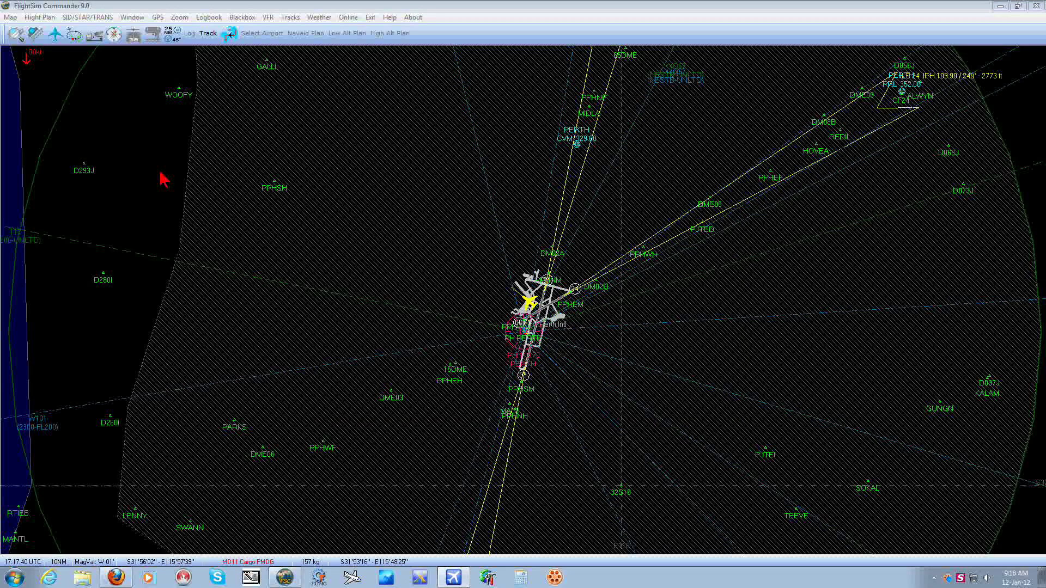
Show the flight plan window over the map and open the list of saved flight plans
{"action": "left_click", "coordinate": [39, 17]}
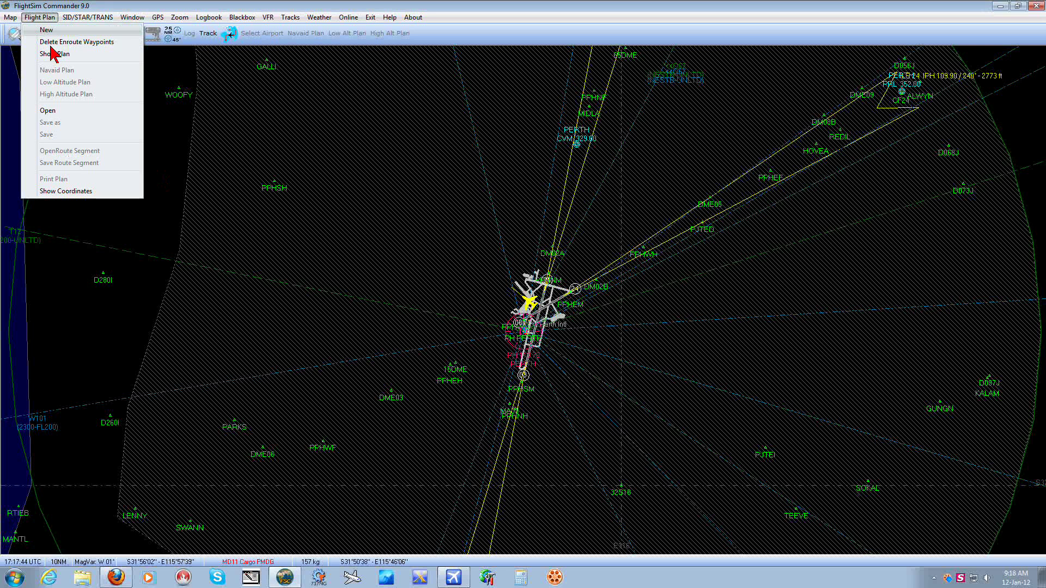
{"action": "left_click", "coordinate": [54, 54]}
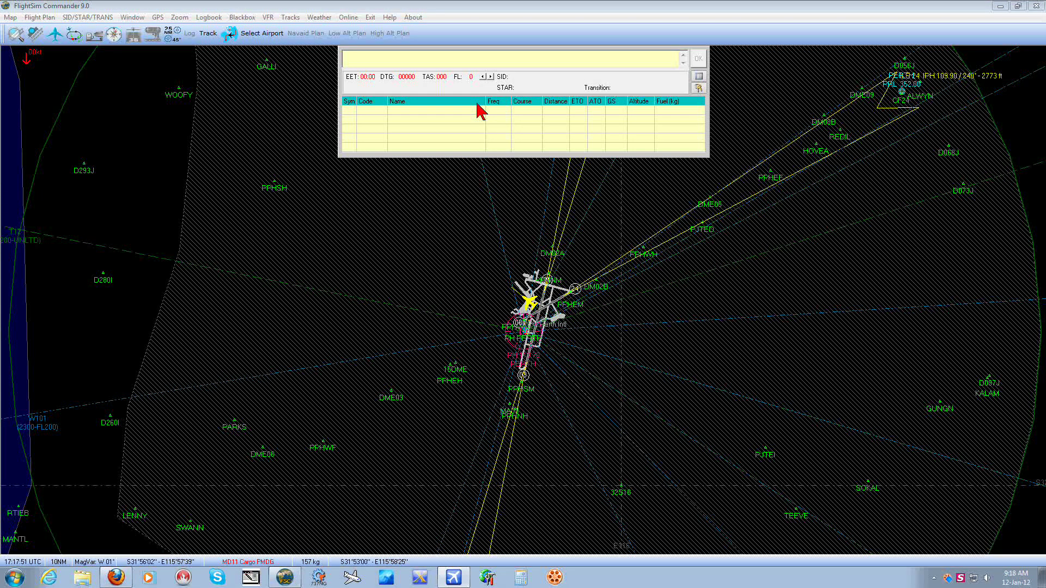
{"action": "left_click", "coordinate": [40, 17]}
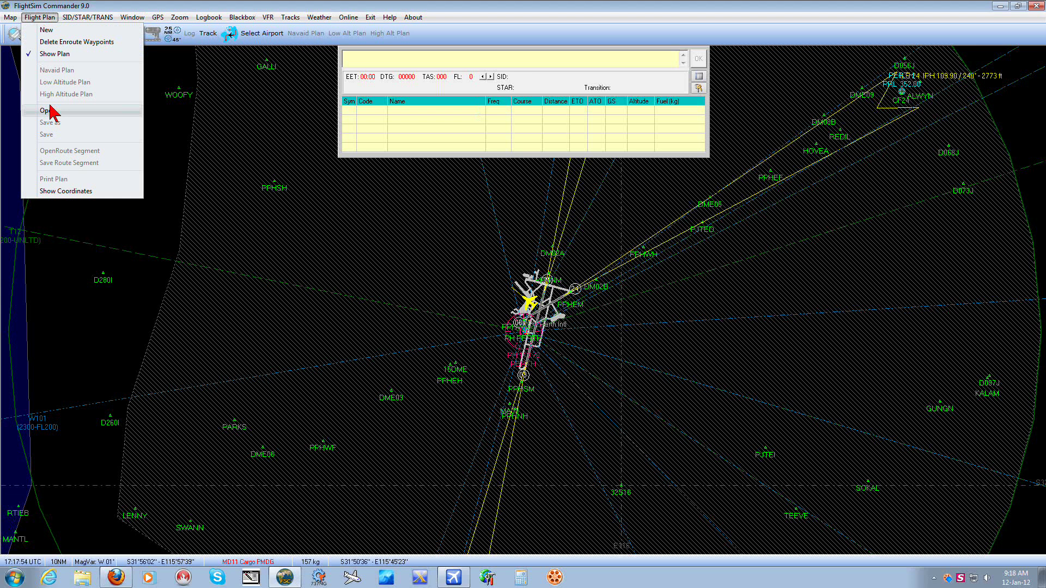
{"action": "left_click", "coordinate": [48, 111]}
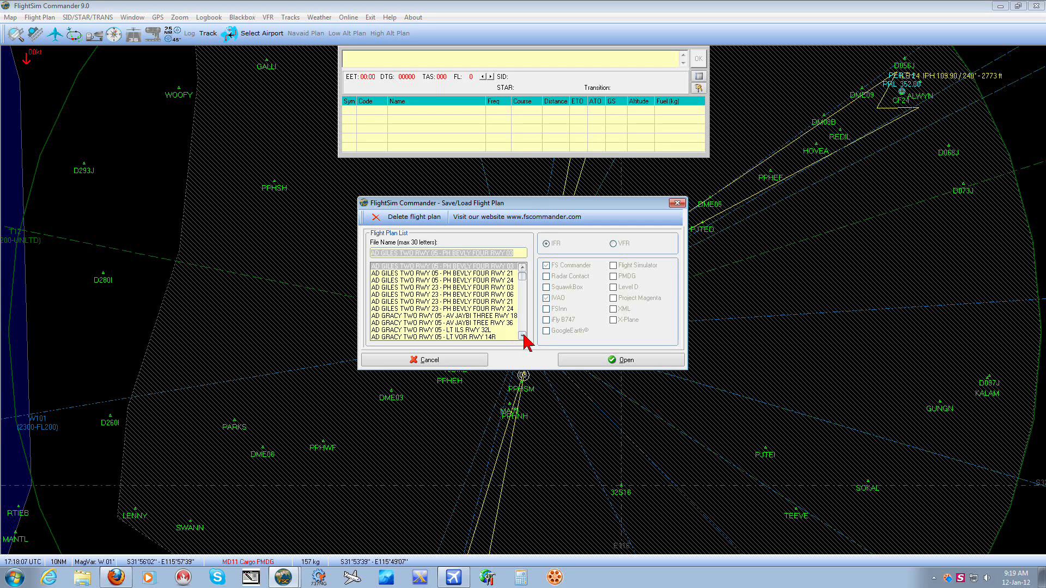
Look through the saved flight plans departing from Perth, then close the list without loading one
{"action": "scroll", "coordinate": [524, 339], "scroll_direction": "down", "scroll_amount": 2}
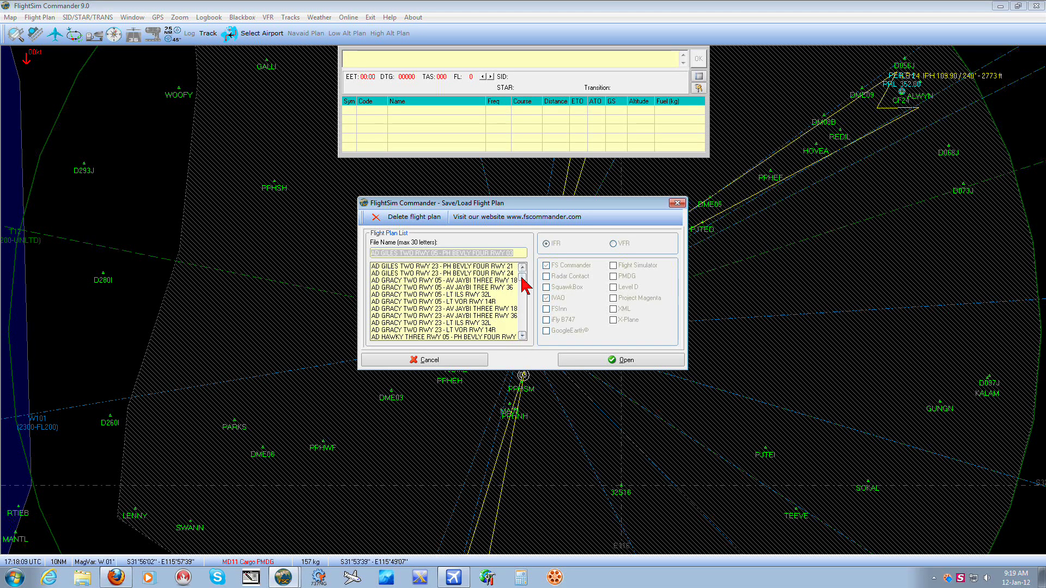
{"action": "left_click_drag", "start_coordinate": [525, 284], "coordinate": [524, 311]}
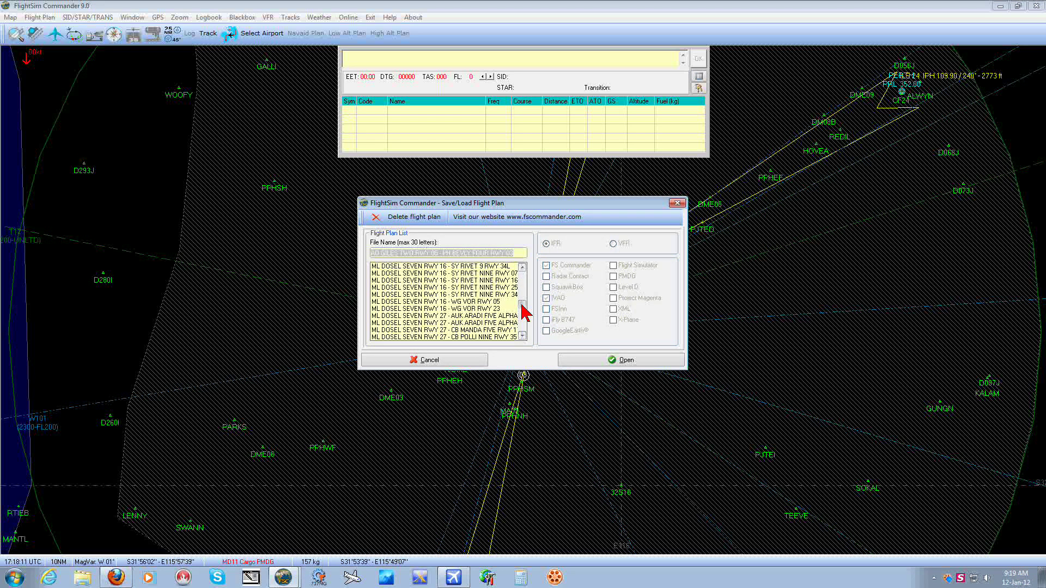
{"action": "left_click_drag", "start_coordinate": [522, 307], "coordinate": [521, 310]}
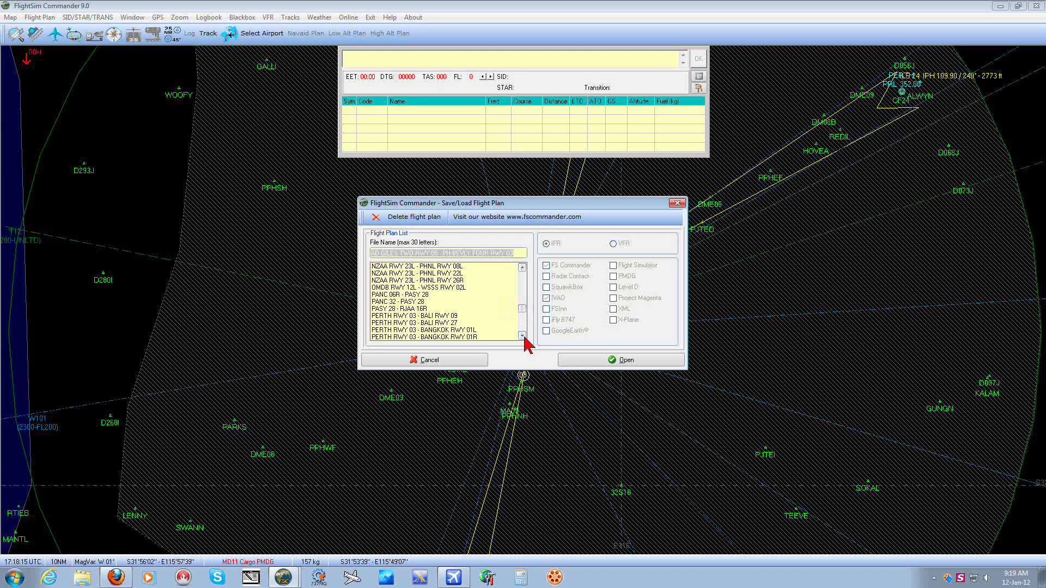
{"action": "left_click", "coordinate": [522, 336]}
{"action": "left_click", "coordinate": [523, 337]}
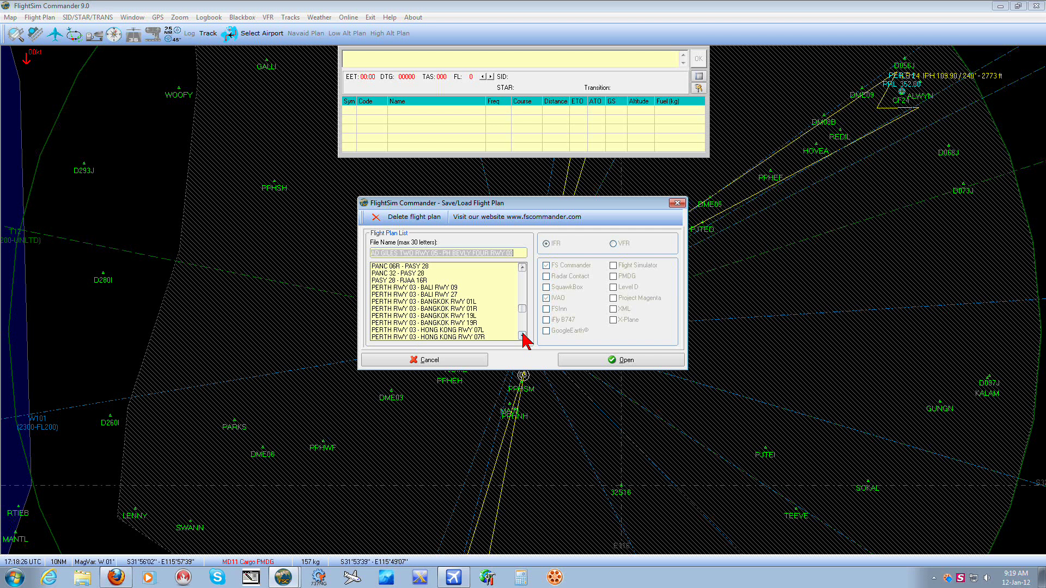
{"action": "scroll", "coordinate": [523, 339], "scroll_direction": "down", "scroll_amount": 1}
{"action": "scroll", "coordinate": [522, 339], "scroll_direction": "down", "scroll_amount": 4}
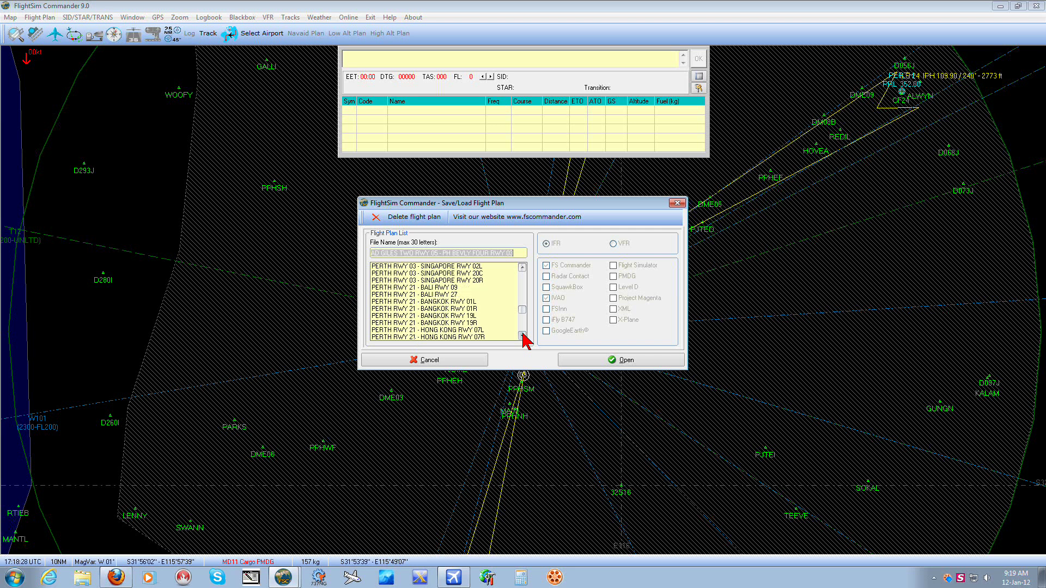
{"action": "scroll", "coordinate": [522, 339], "scroll_direction": "down", "scroll_amount": 4}
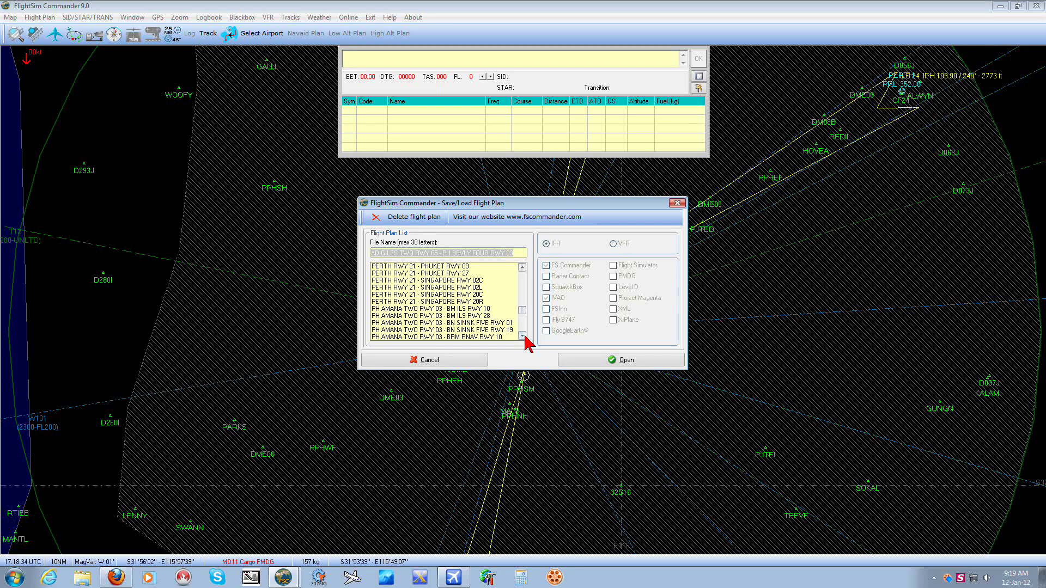
{"action": "scroll", "coordinate": [472, 335], "scroll_direction": "down", "scroll_amount": 1}
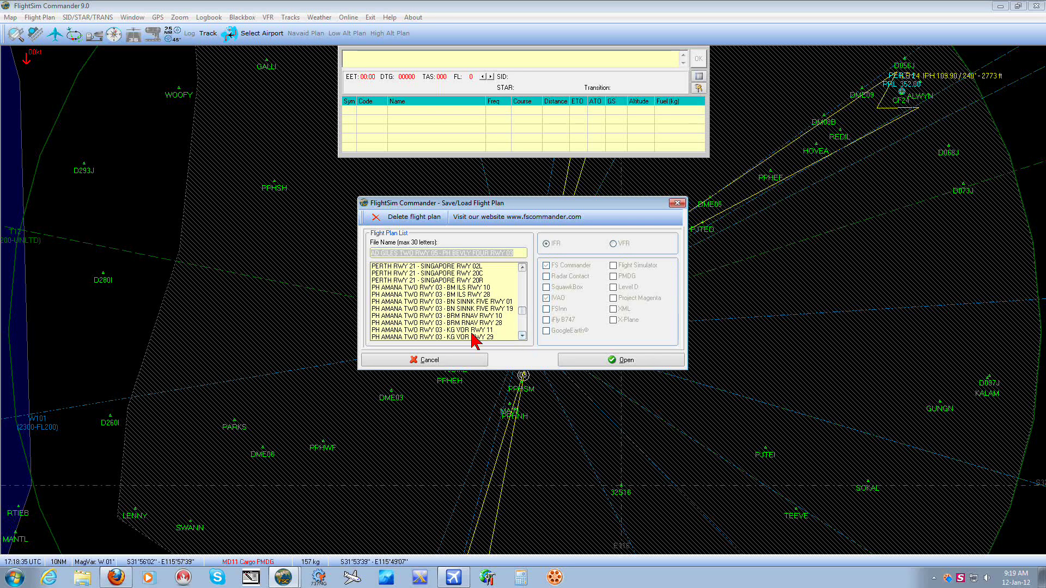
{"action": "left_click", "coordinate": [521, 336]}
{"action": "left_click", "coordinate": [522, 335]}
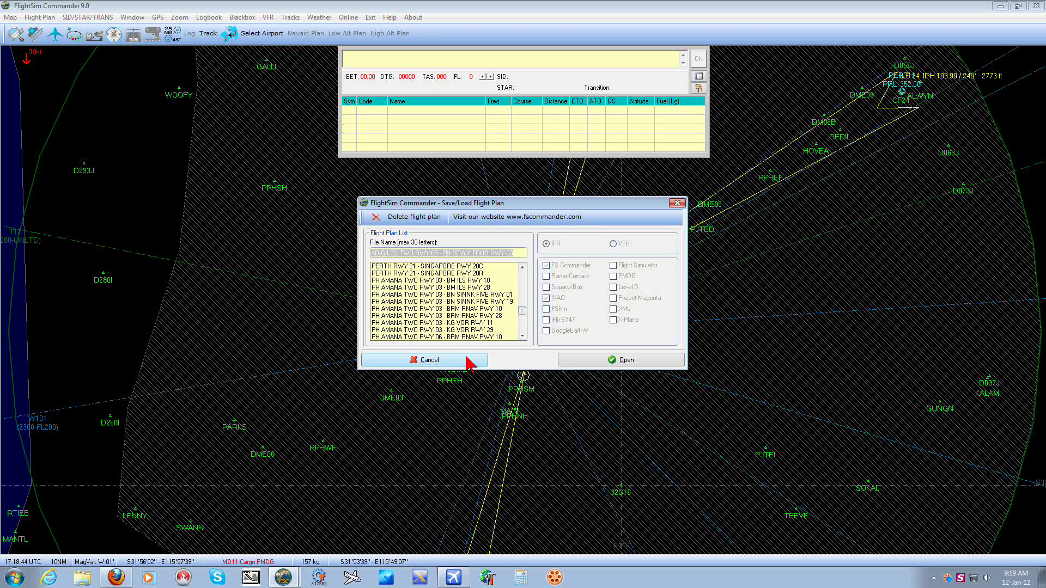
{"action": "left_click", "coordinate": [431, 360]}
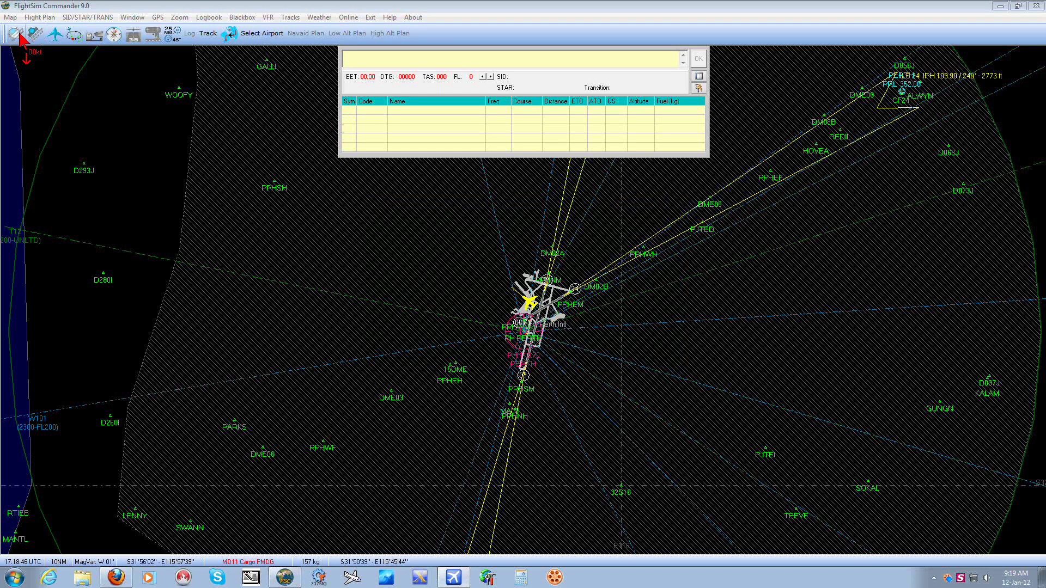
Check the airport information for Perth Intl (YPPH) once more and close it
{"action": "left_click", "coordinate": [16, 35]}
{"action": "left_click", "coordinate": [329, 298]}
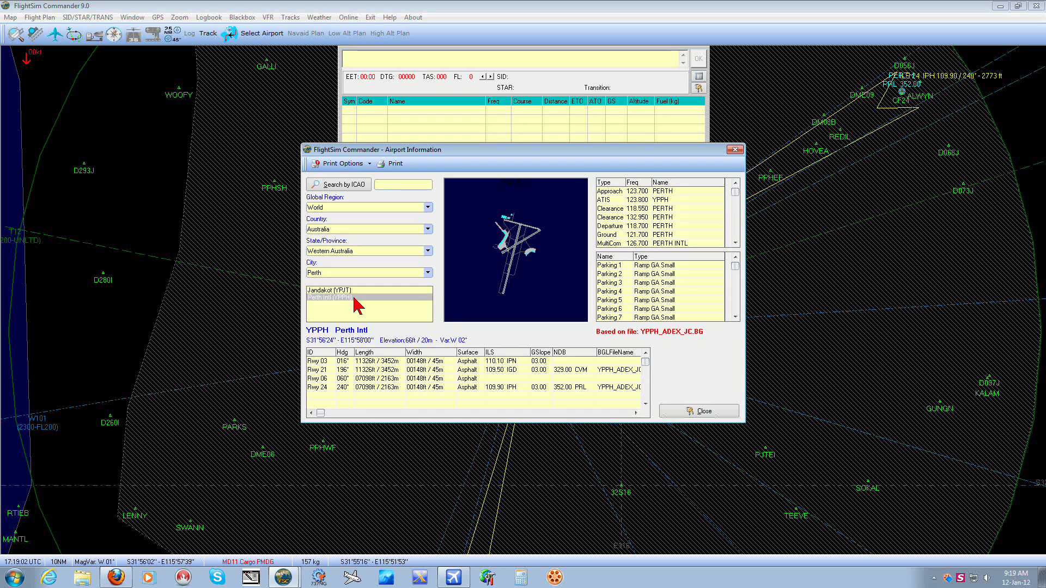
{"action": "left_click", "coordinate": [702, 412]}
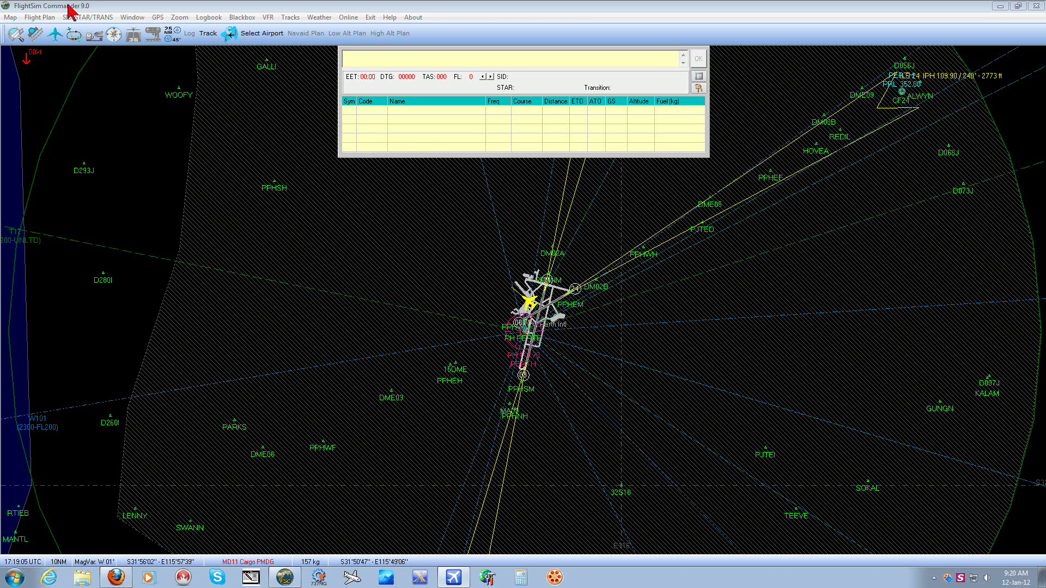
Open the list of saved flight plans and go to the PH NORSEMAN ONE departures from Perth
{"action": "left_click", "coordinate": [50, 20]}
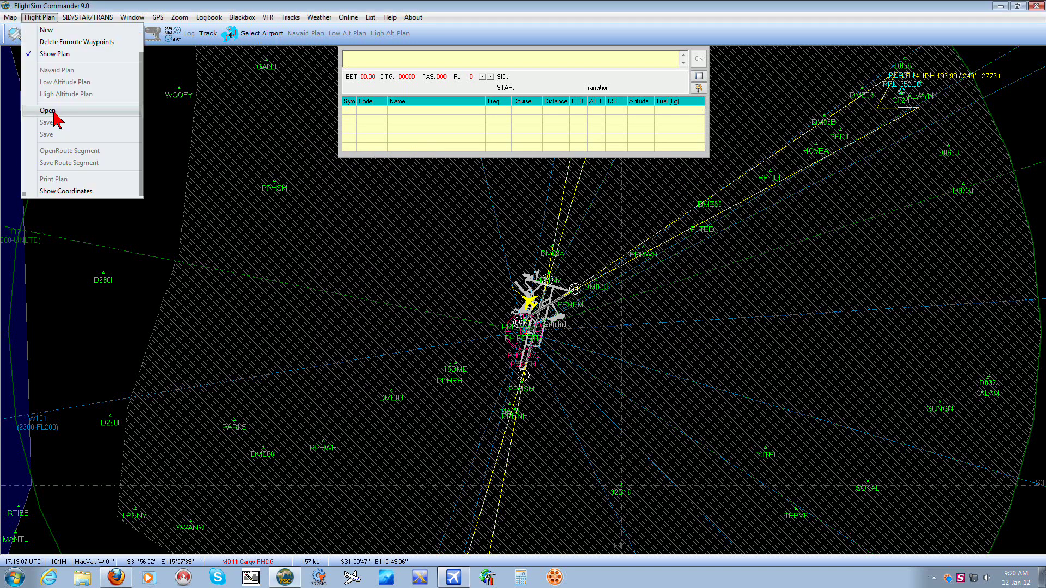
{"action": "left_click", "coordinate": [48, 110]}
{"action": "left_click", "coordinate": [523, 297]}
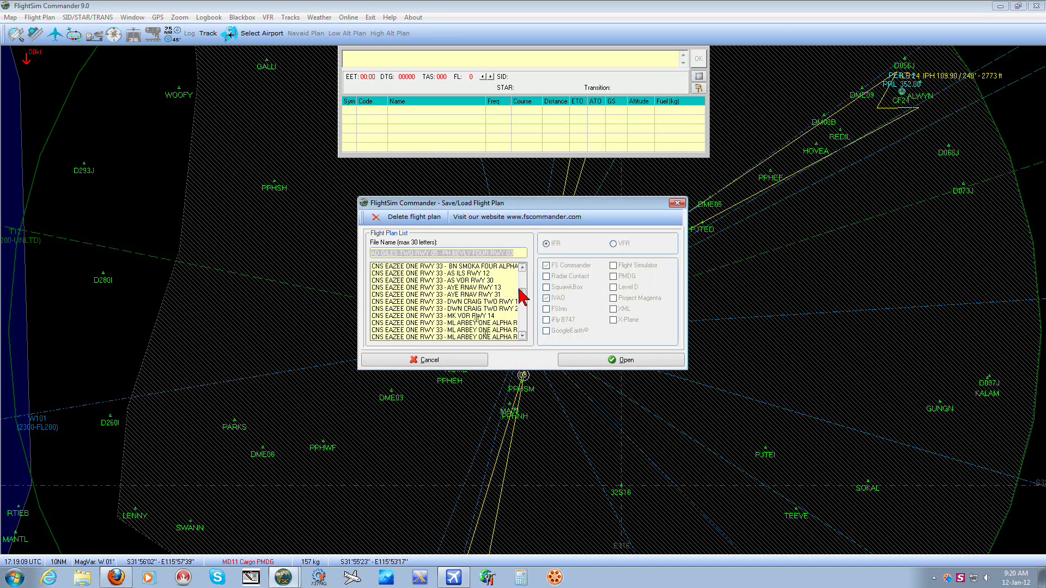
{"action": "left_click_drag", "start_coordinate": [523, 297], "coordinate": [521, 315]}
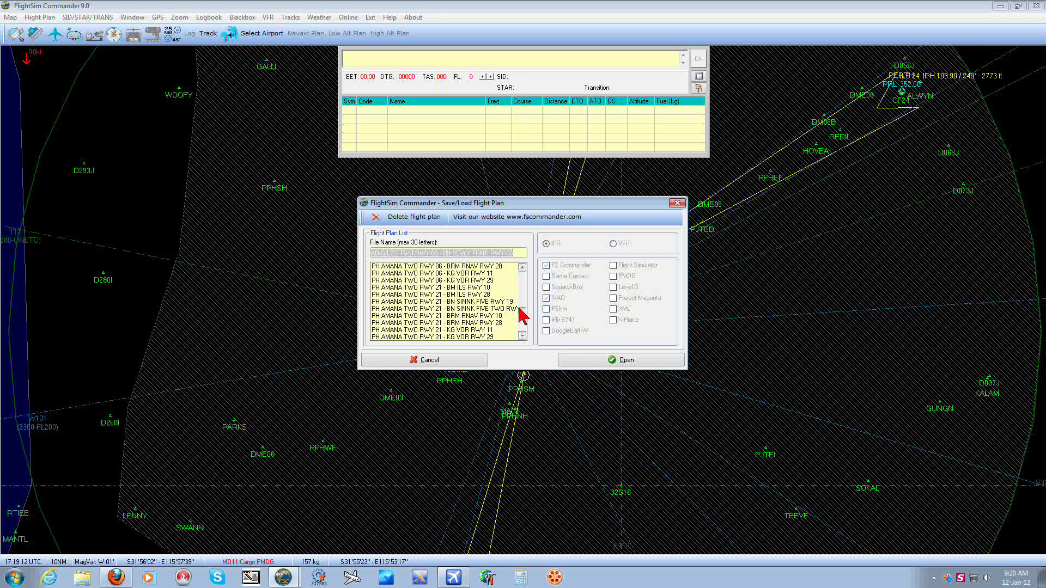
{"action": "left_click_drag", "start_coordinate": [522, 315], "coordinate": [524, 340]}
{"action": "left_click", "coordinate": [522, 335]}
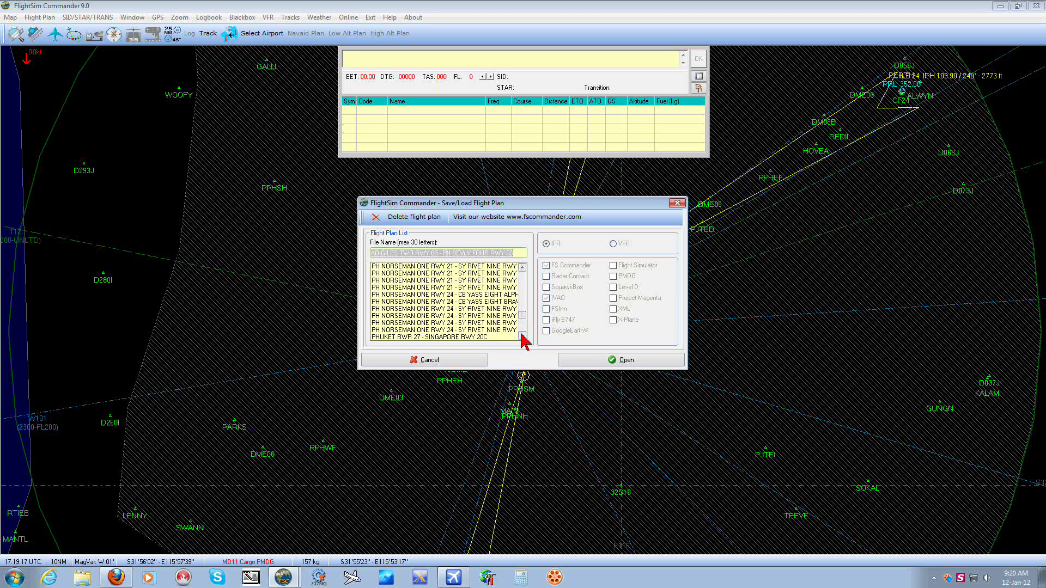
{"action": "left_click", "coordinate": [522, 335]}
{"action": "left_click", "coordinate": [522, 335]}
{"action": "left_click", "coordinate": [522, 335]}
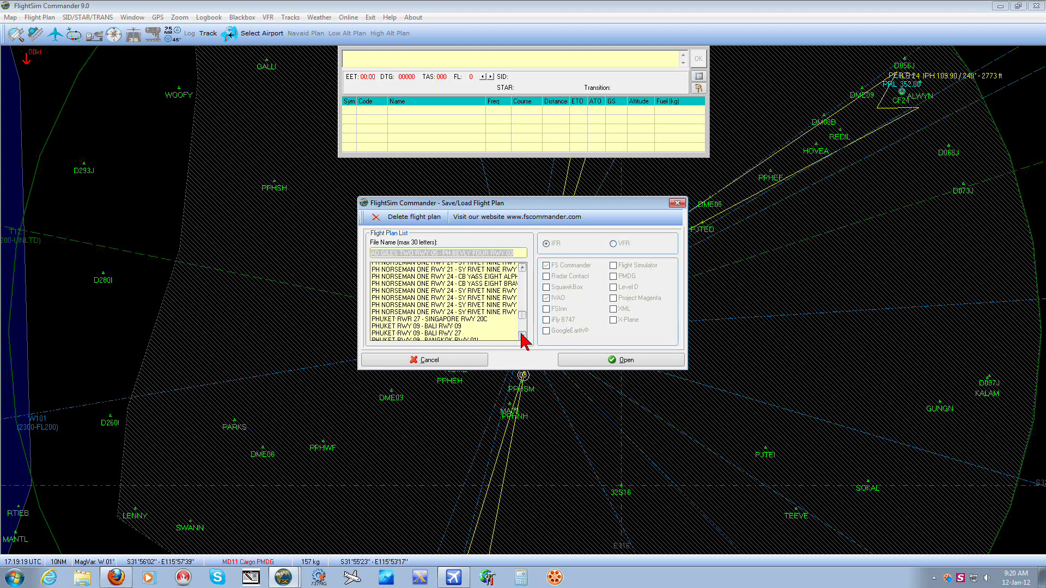
{"action": "left_click", "coordinate": [522, 335]}
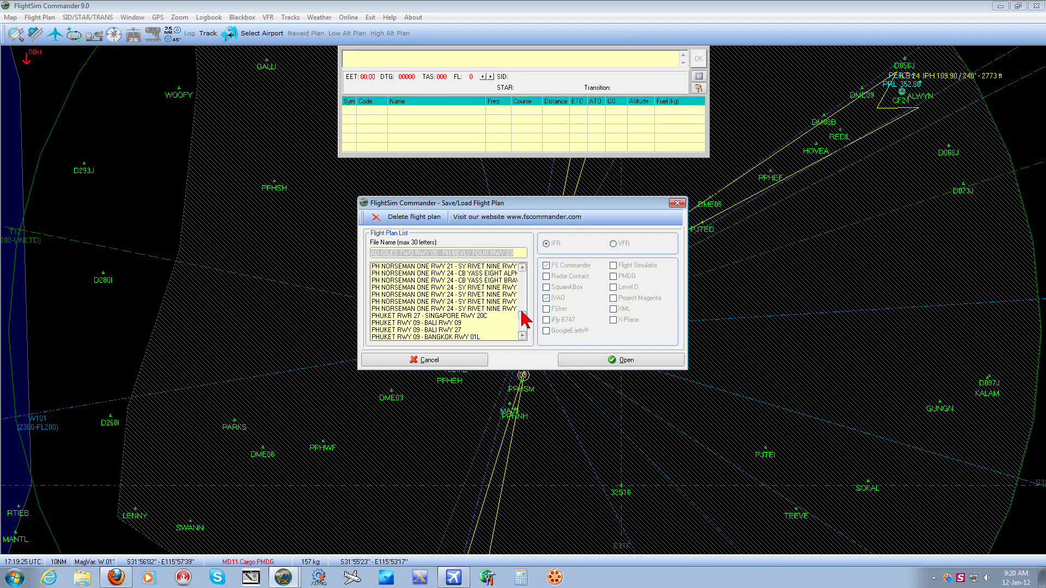
Look through the saved PH NORSEMAN ONE plans for the runway 21 departures with an ML ARBEY ONE ALPHA arrival
{"action": "left_click", "coordinate": [522, 267]}
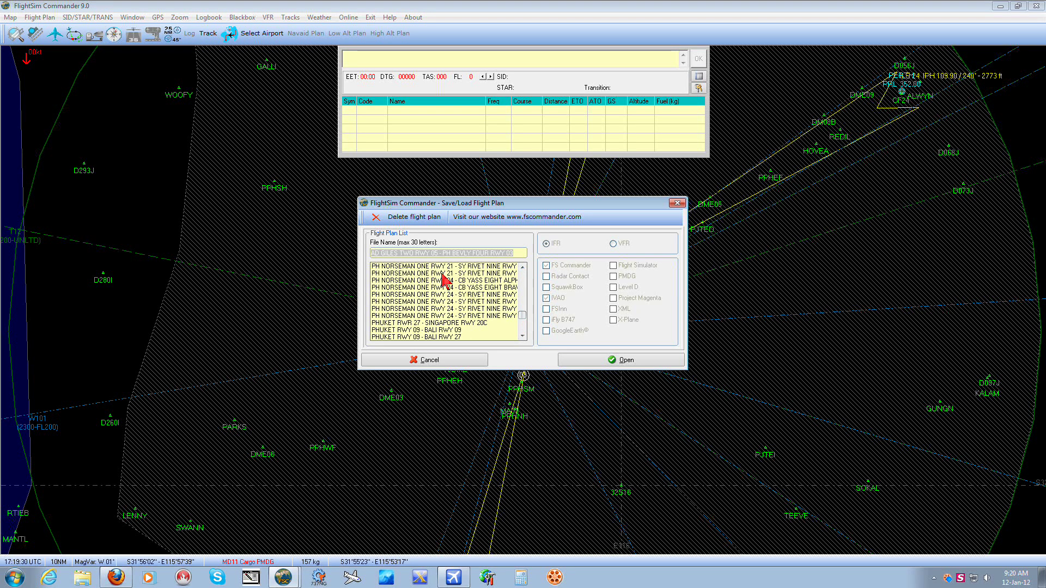
{"action": "double_click", "coordinate": [522, 267]}
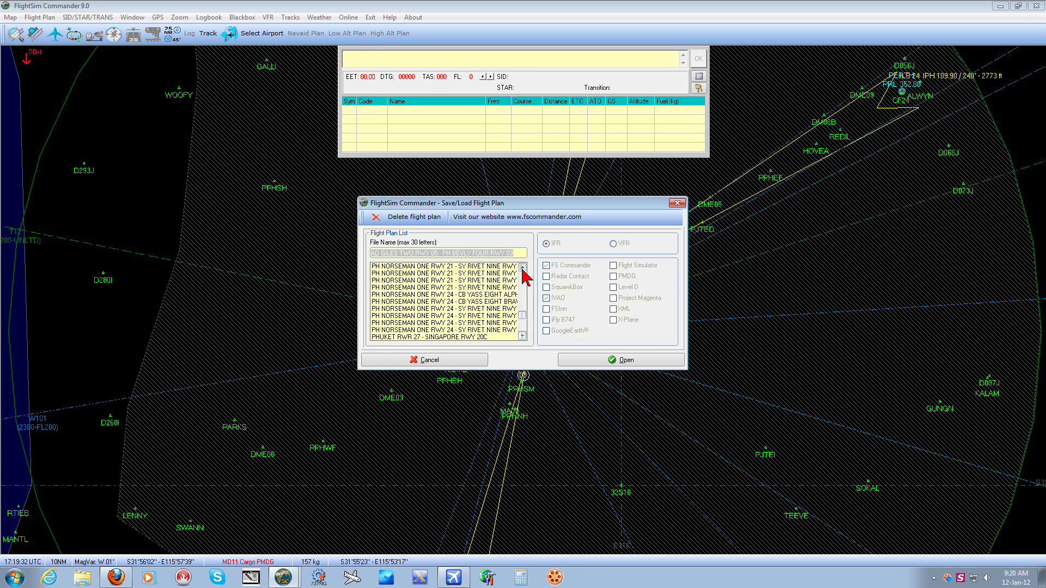
{"action": "left_click", "coordinate": [522, 267]}
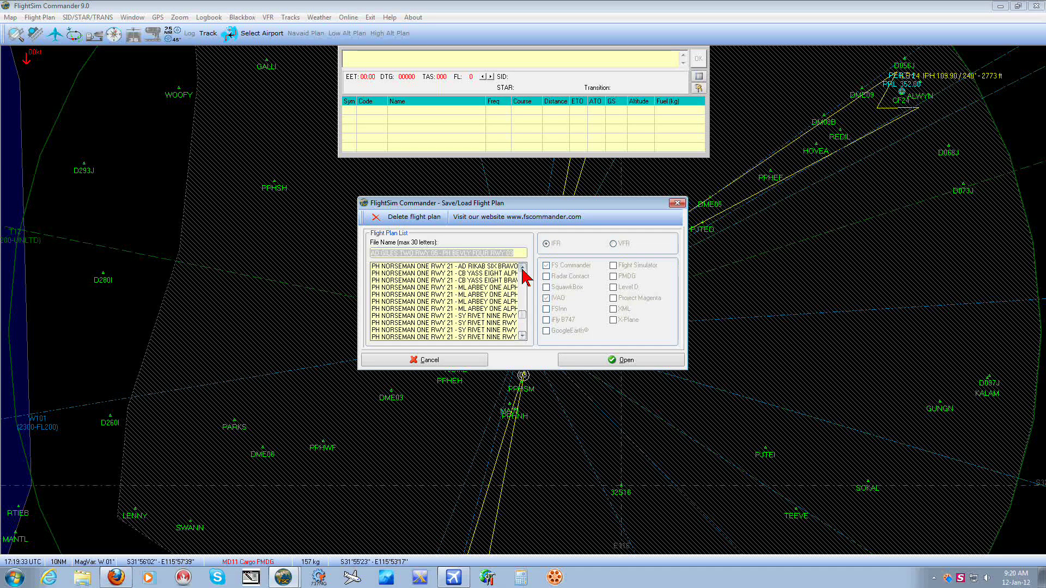
{"action": "left_click", "coordinate": [522, 269]}
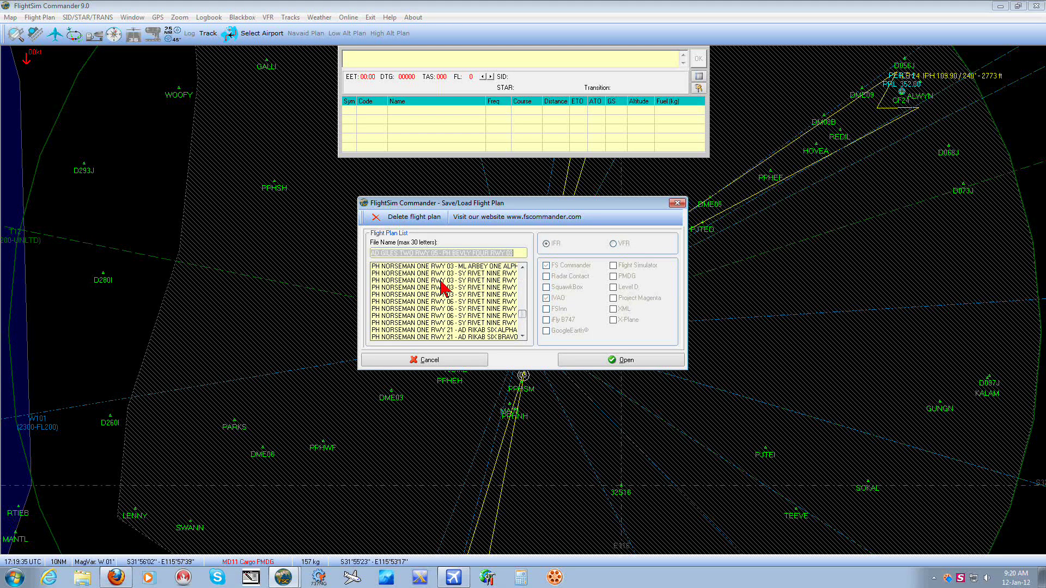
{"action": "left_click", "coordinate": [522, 335]}
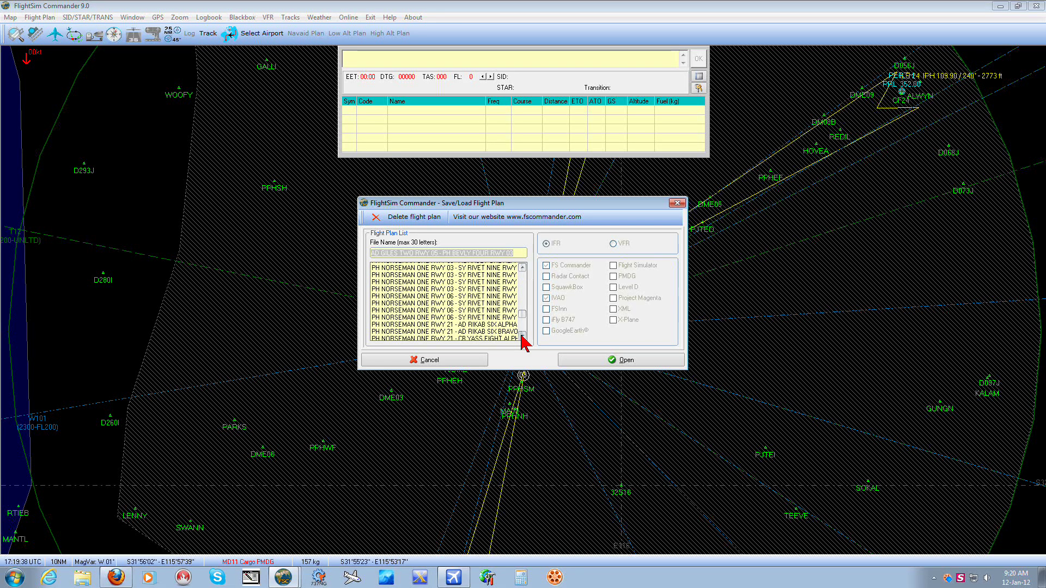
{"action": "left_click", "coordinate": [522, 335]}
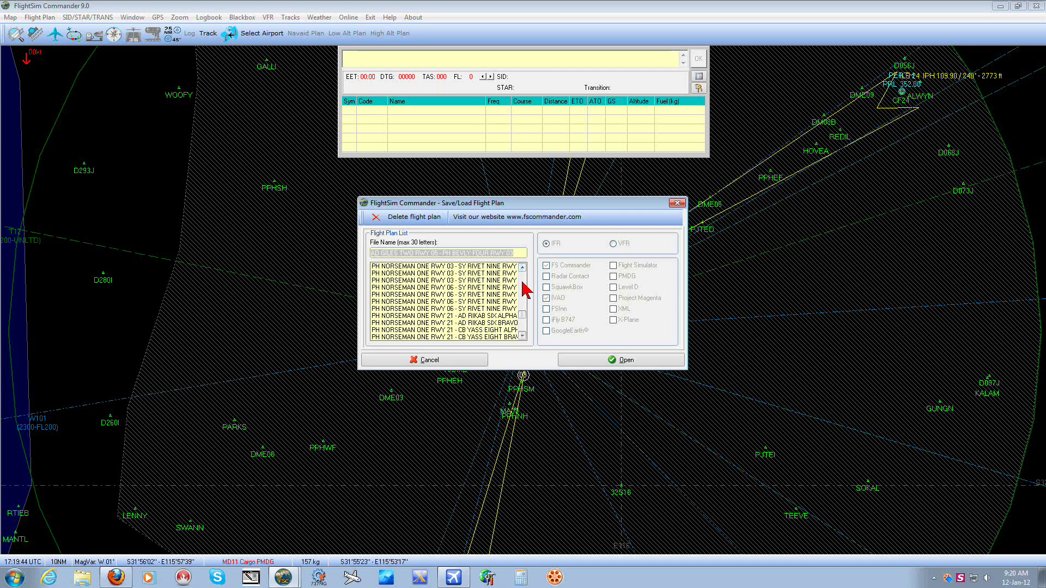
{"action": "left_click", "coordinate": [522, 335]}
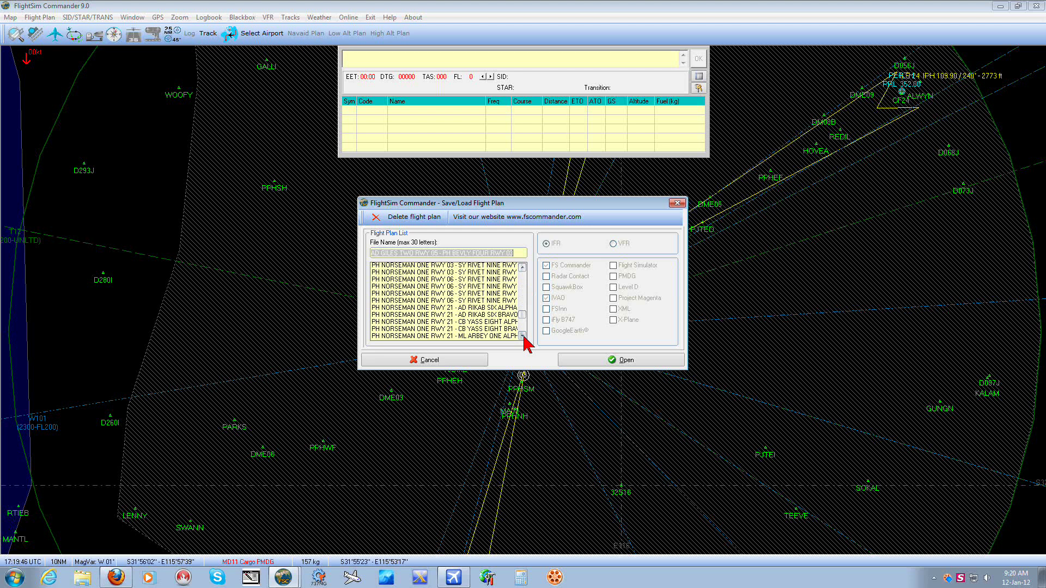
{"action": "left_click", "coordinate": [523, 336]}
{"action": "left_click", "coordinate": [522, 336]}
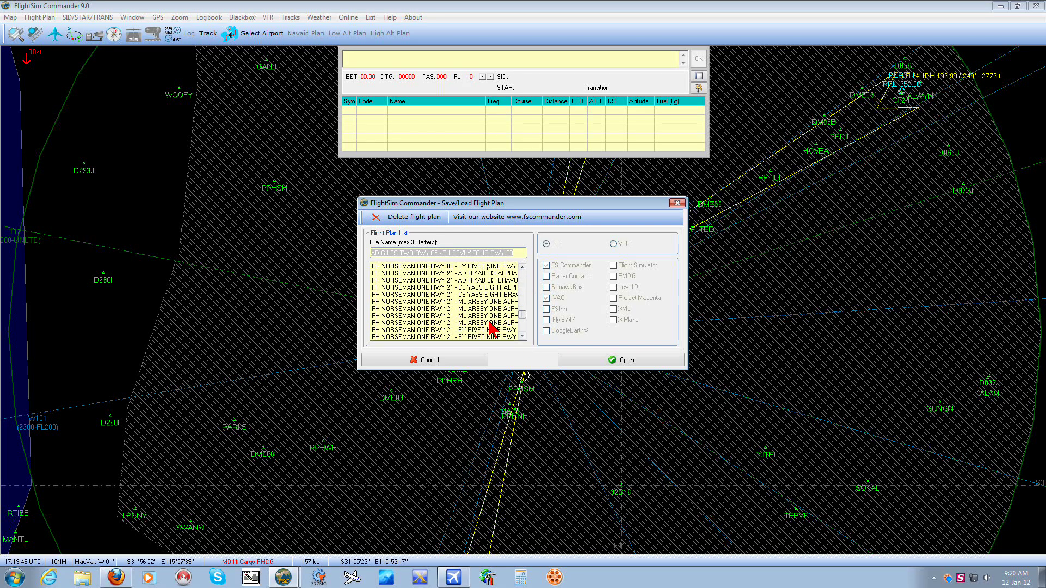
{"action": "left_click", "coordinate": [522, 337]}
{"action": "left_click", "coordinate": [522, 337]}
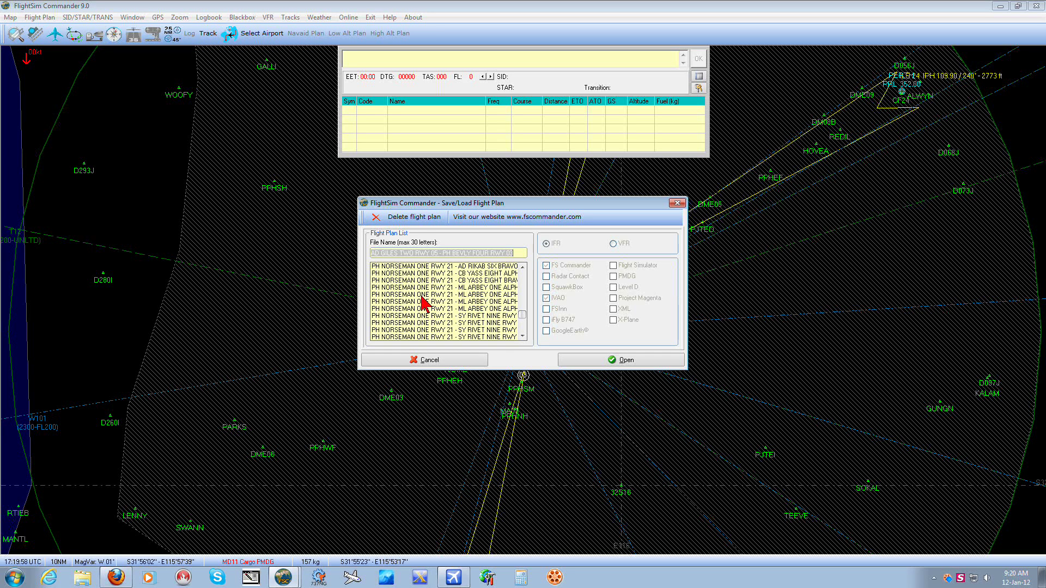
Select the first PH NORSEMAN ONE RWY 21 - ML ARBEY ONE ALPHA plan and check the arrival runway in its full file name
{"action": "left_click", "coordinate": [510, 287]}
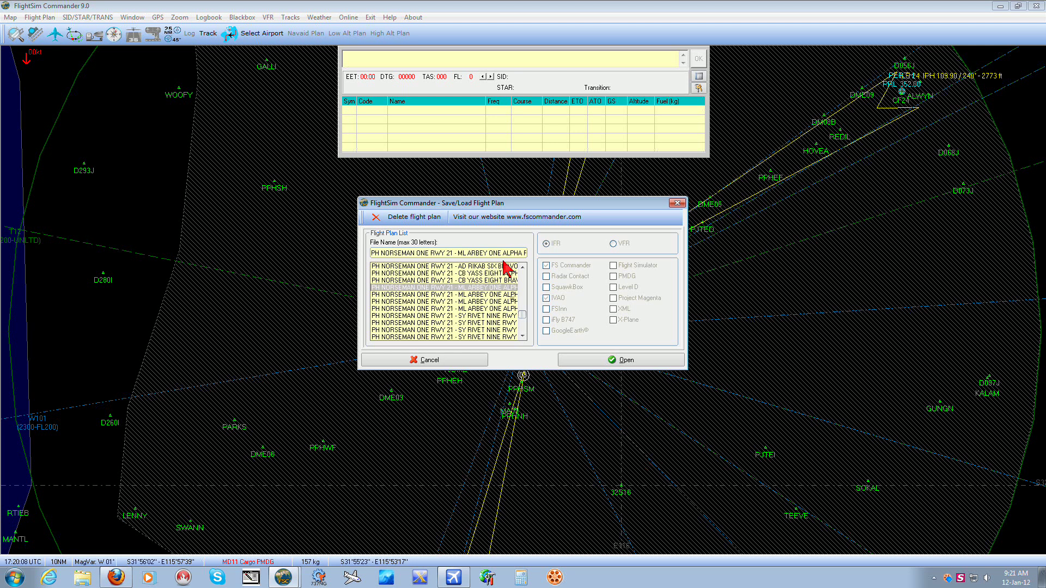
{"action": "left_click_drag", "start_coordinate": [504, 254], "coordinate": [531, 262]}
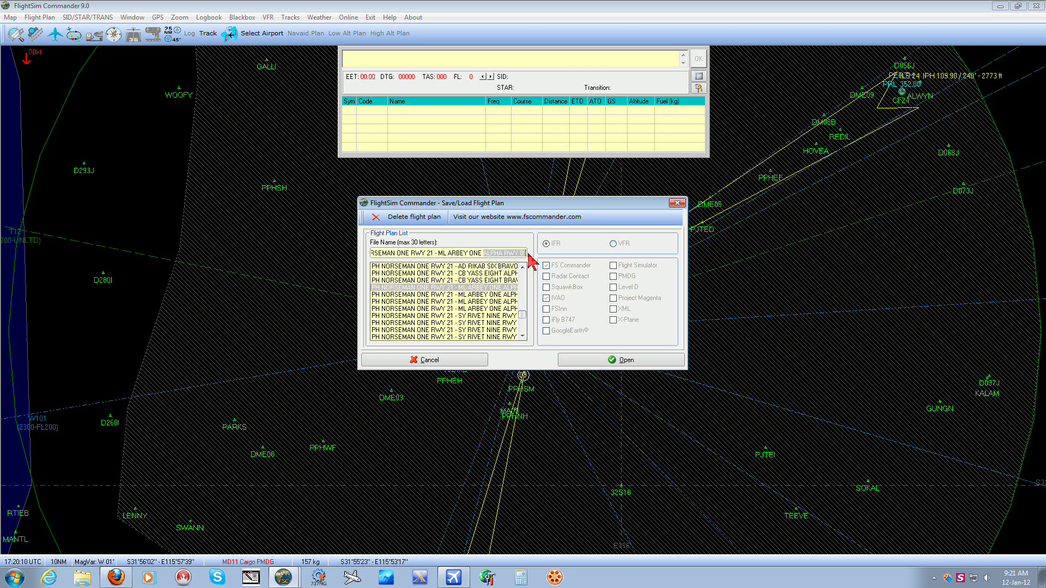
{"action": "left_click", "coordinate": [526, 254]}
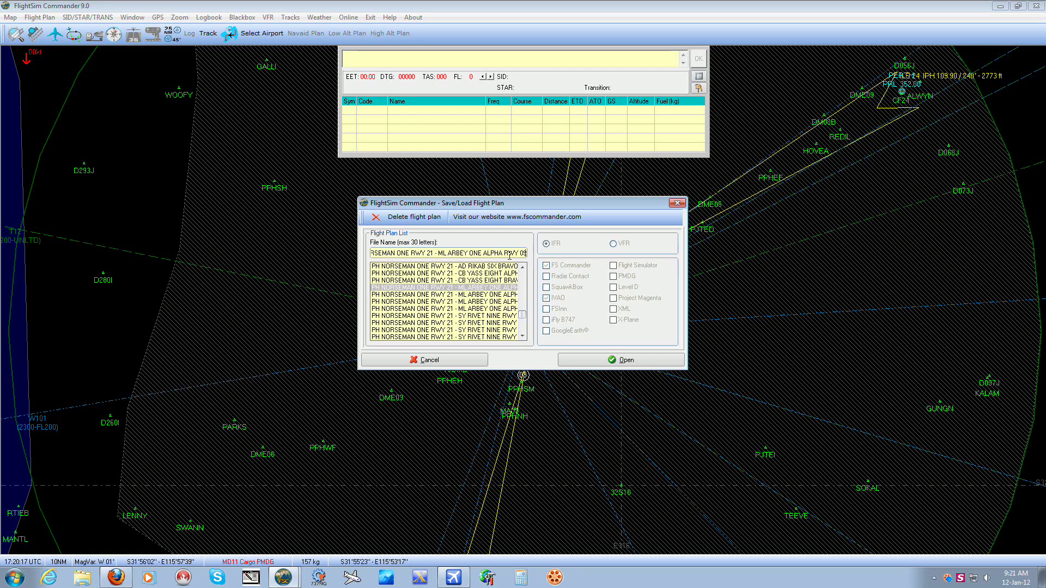
Load the second PH NORSEMAN ONE RWY 21 - ML ARBEY ONE ALPHA plan after checking both ends of its file name
{"action": "left_click", "coordinate": [506, 295]}
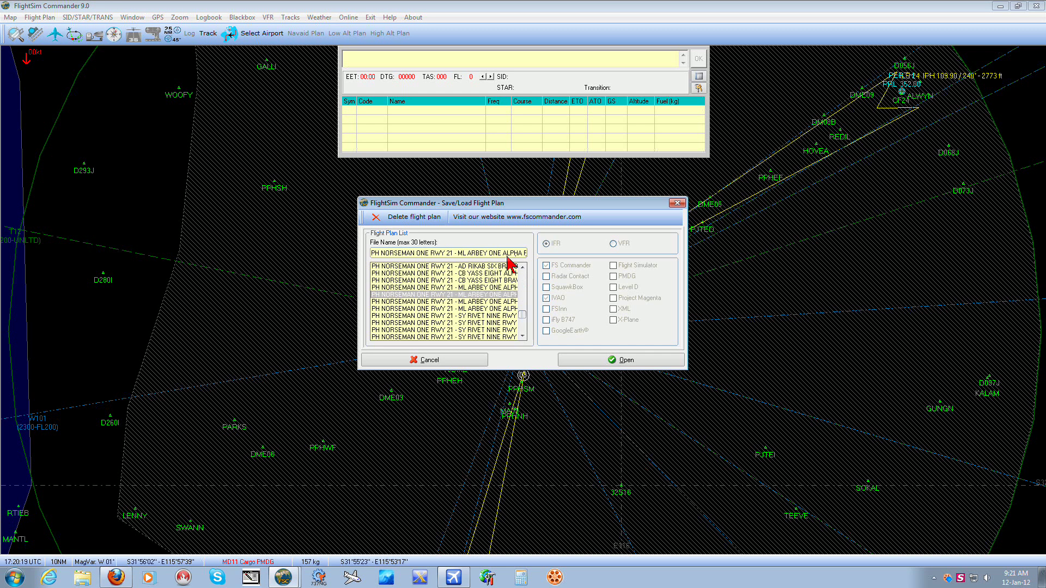
{"action": "left_click_drag", "start_coordinate": [507, 253], "coordinate": [528, 254]}
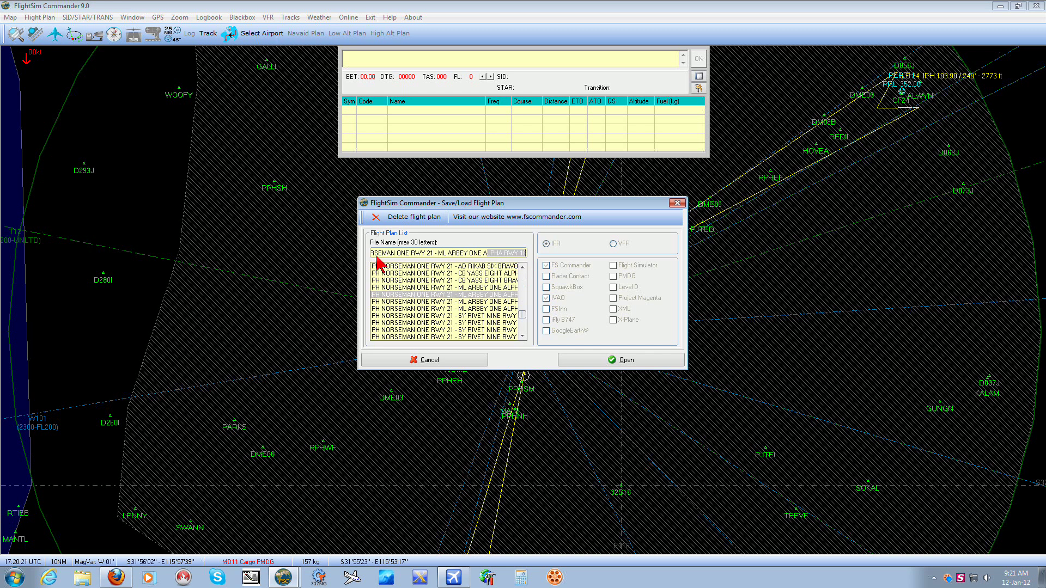
{"action": "left_click_drag", "start_coordinate": [387, 253], "coordinate": [370, 256]}
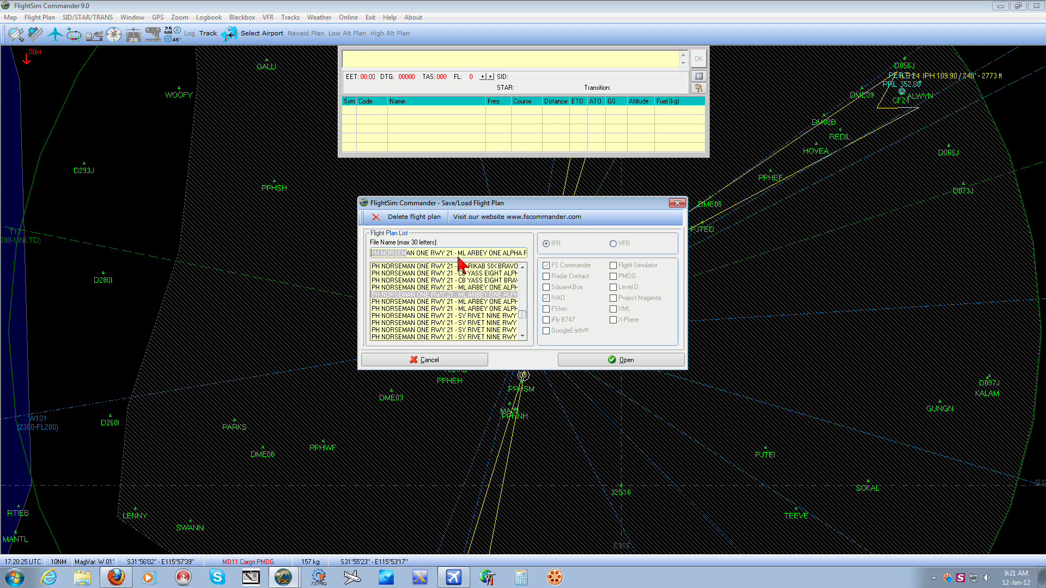
{"action": "left_click_drag", "start_coordinate": [508, 254], "coordinate": [527, 264]}
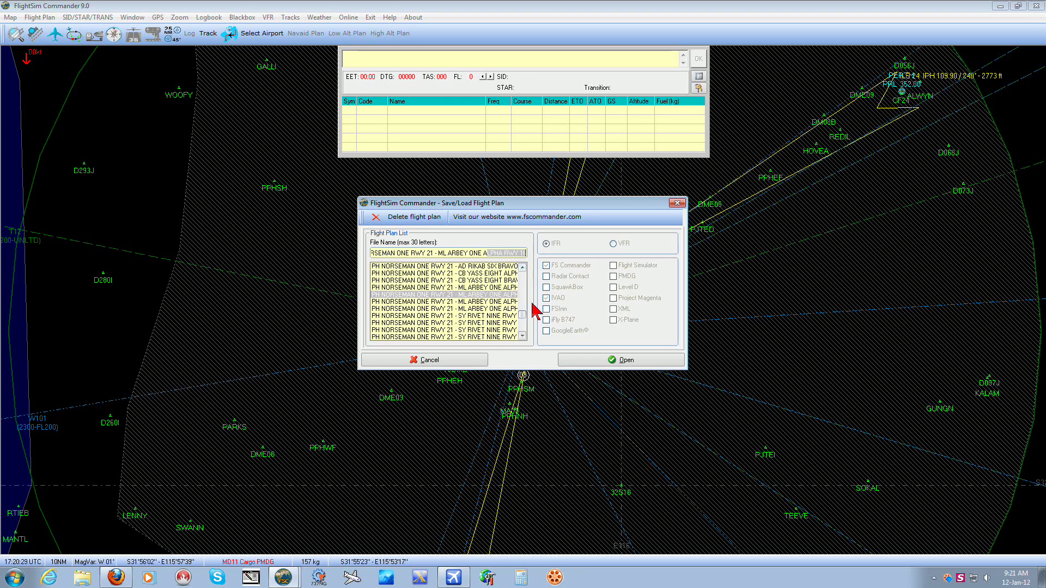
{"action": "left_click", "coordinate": [574, 360]}
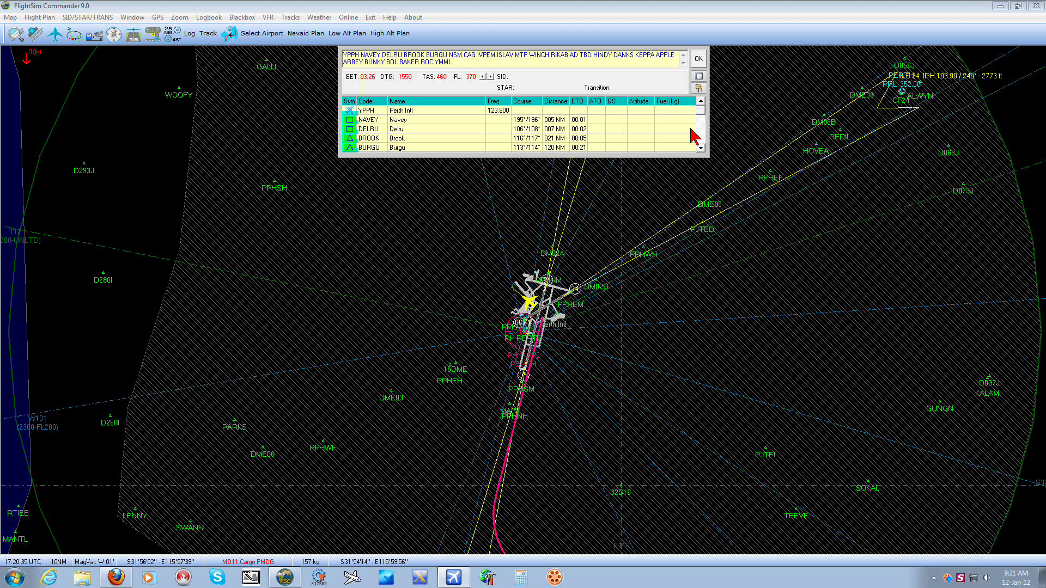
Review the waypoints of the loaded flight plan and return to the Perth Intl entry
{"action": "left_click", "coordinate": [702, 145]}
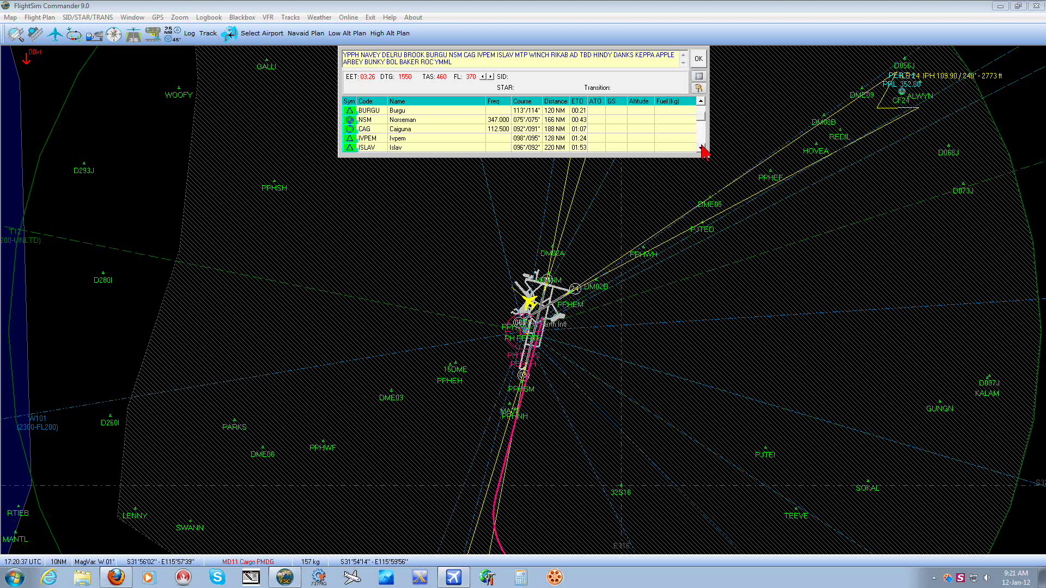
{"action": "left_click", "coordinate": [701, 146]}
{"action": "left_click", "coordinate": [702, 146]}
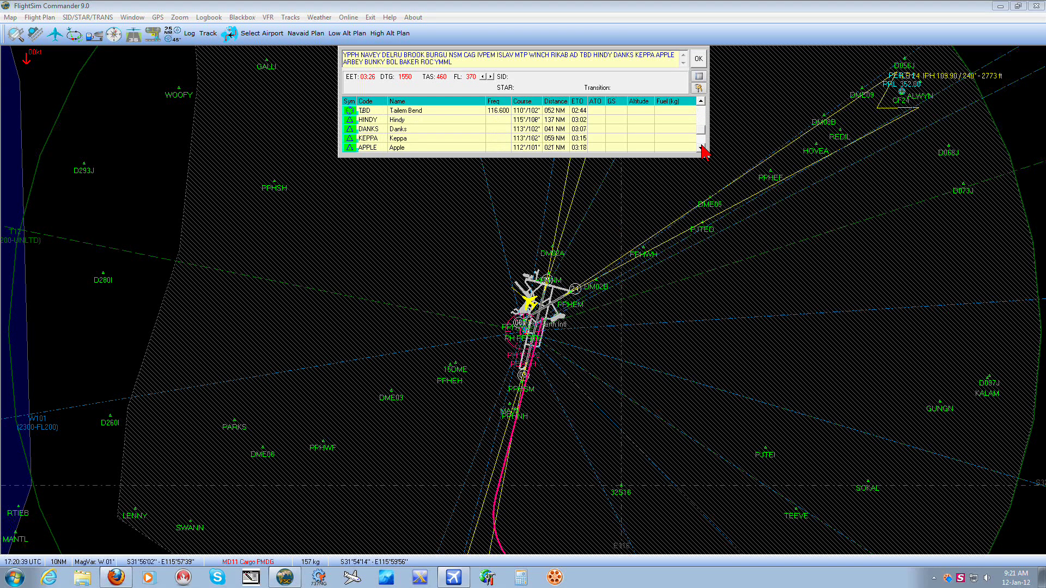
{"action": "left_click", "coordinate": [701, 146]}
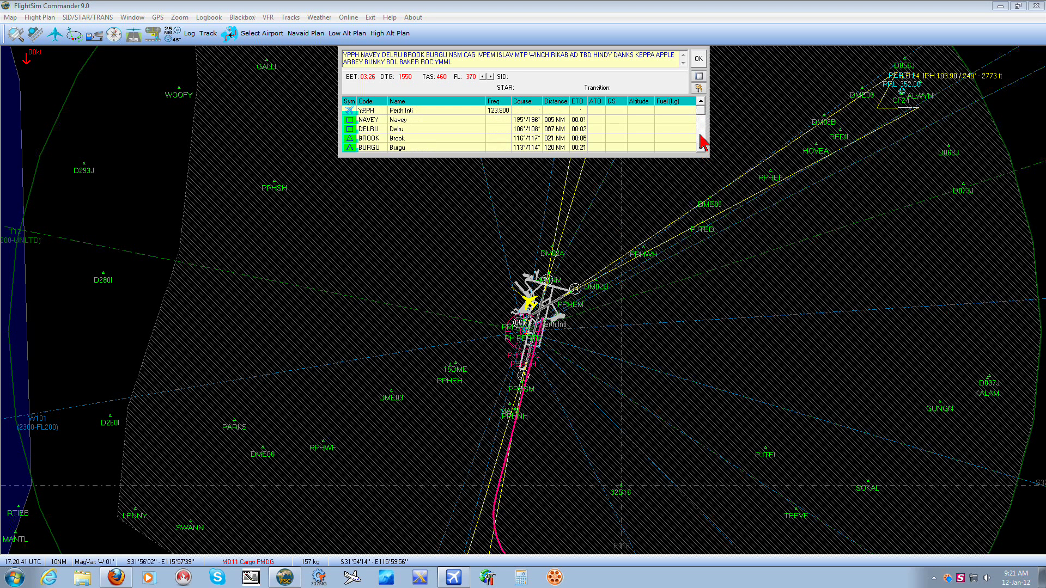
View the plotted route leaving Perth on the map at the 50NM range
{"action": "mouse_move", "coordinate": [5, 387]}
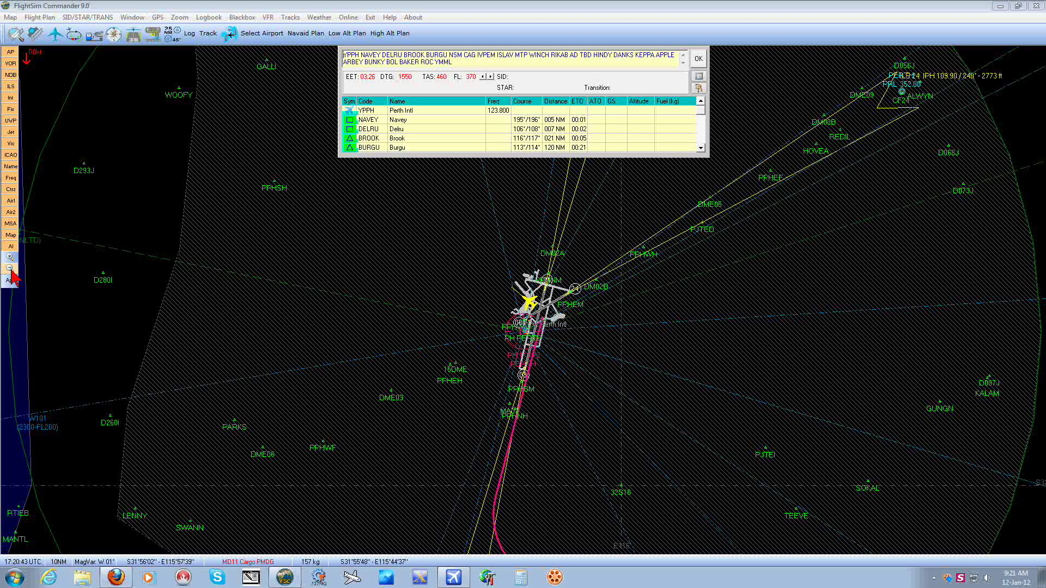
{"action": "left_click", "coordinate": [11, 269]}
{"action": "left_click", "coordinate": [798, 461]}
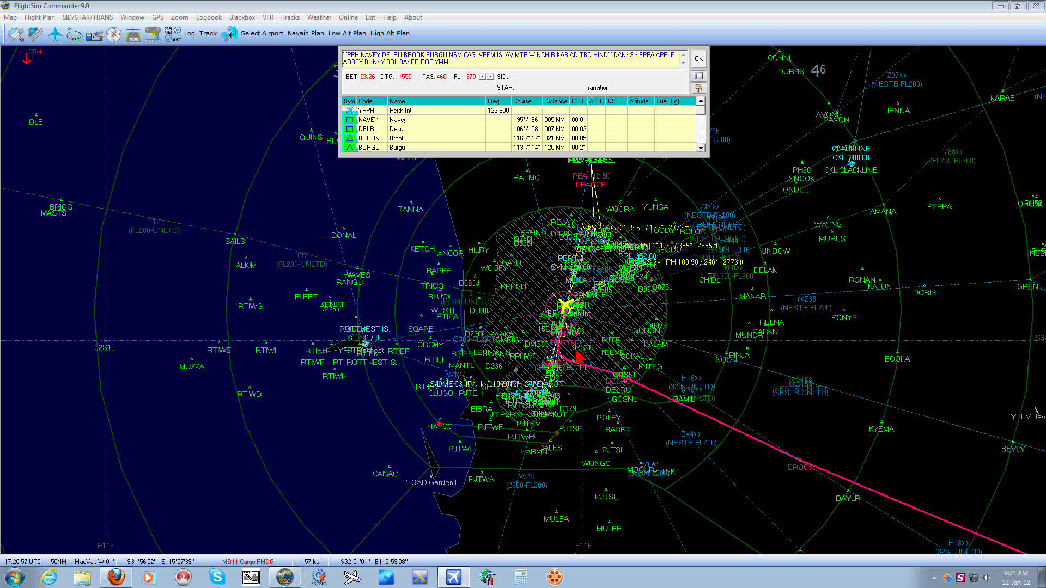
{"action": "mouse_move", "coordinate": [564, 309]}
{"action": "left_click", "coordinate": [1032, 348]}
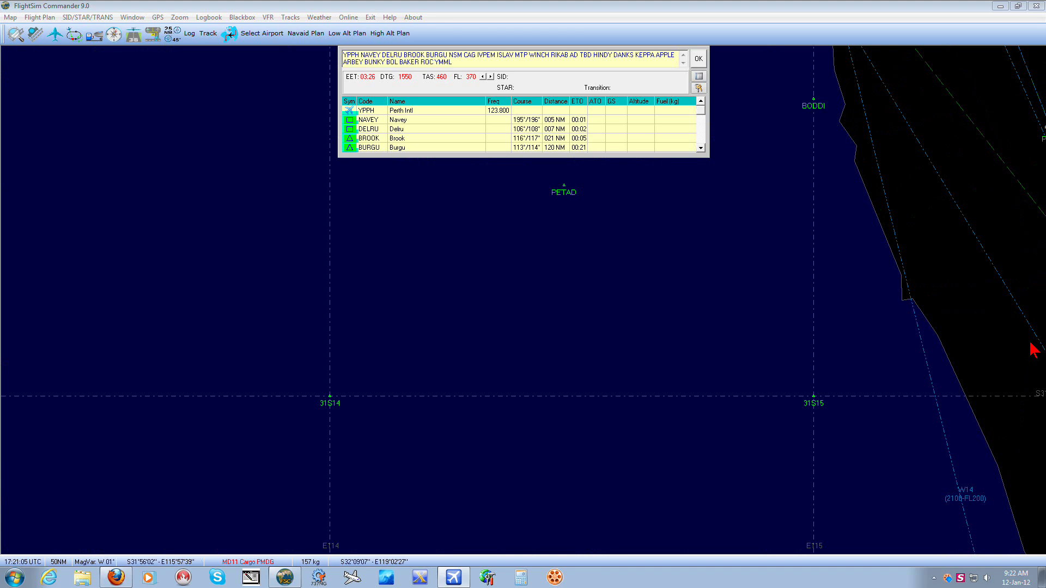
{"action": "left_click", "coordinate": [1034, 350]}
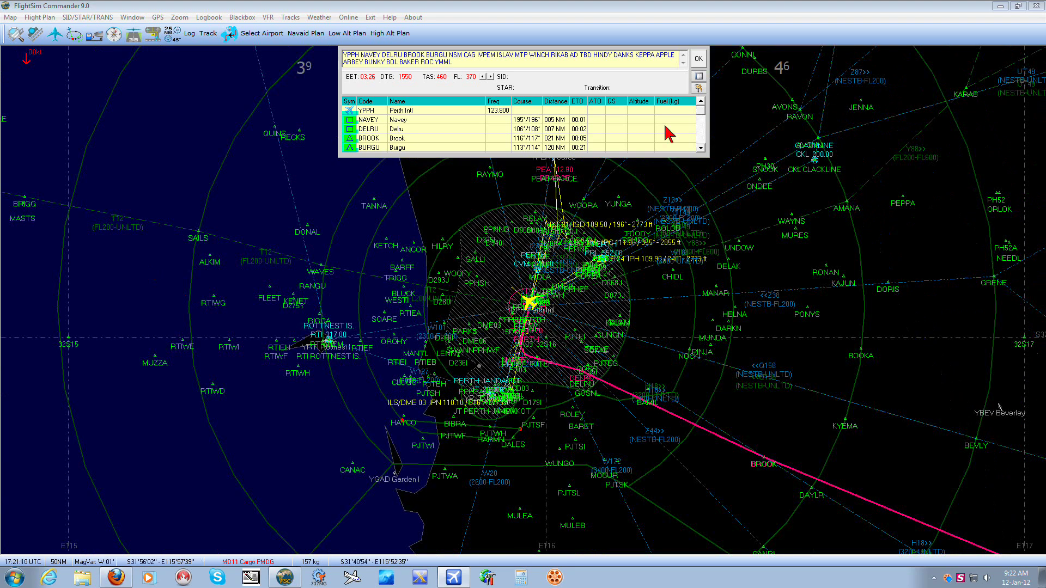
Go to the last waypoints of the flight plan and turn off Aircraft on Map
{"action": "left_click", "coordinate": [701, 131]}
{"action": "left_click", "coordinate": [702, 131]}
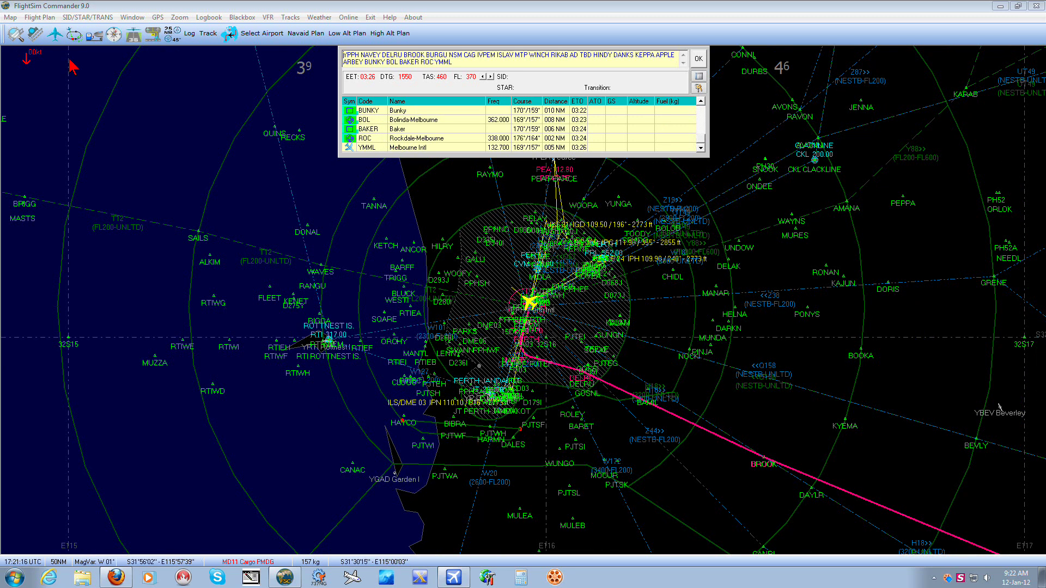
{"action": "left_click", "coordinate": [11, 18]}
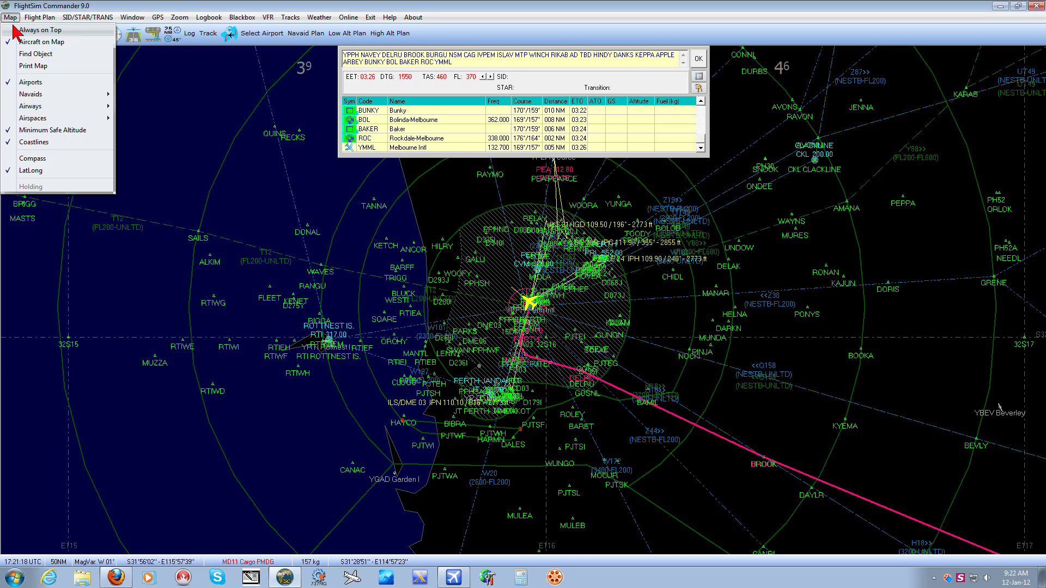
{"action": "left_click", "coordinate": [32, 43]}
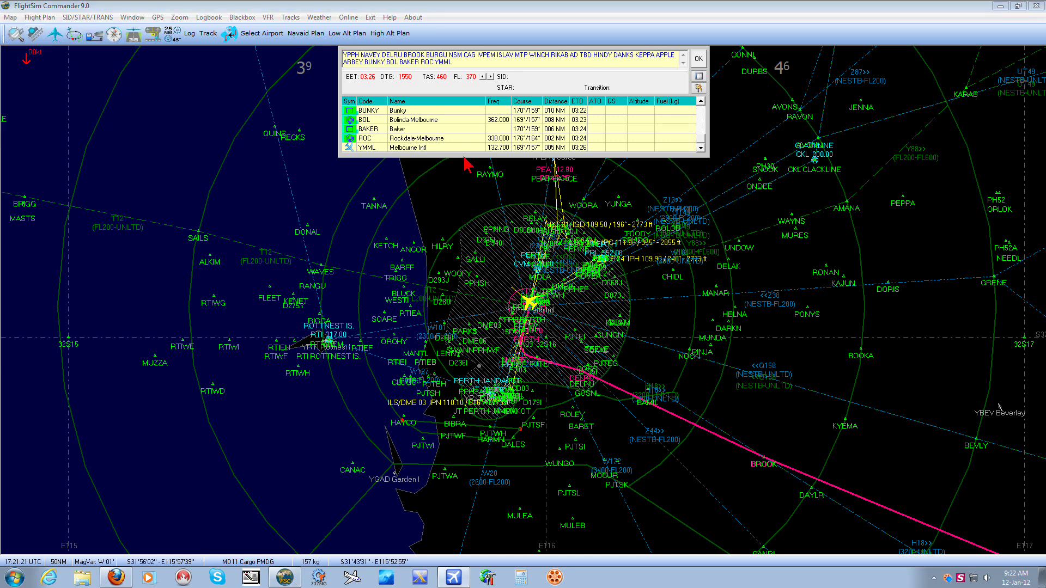
Centre the map on the plan's destination, Melbourne Intl (YMML), and show its airport layout at close range
{"action": "double_click", "coordinate": [400, 148]}
{"action": "mouse_move", "coordinate": [14, 289]}
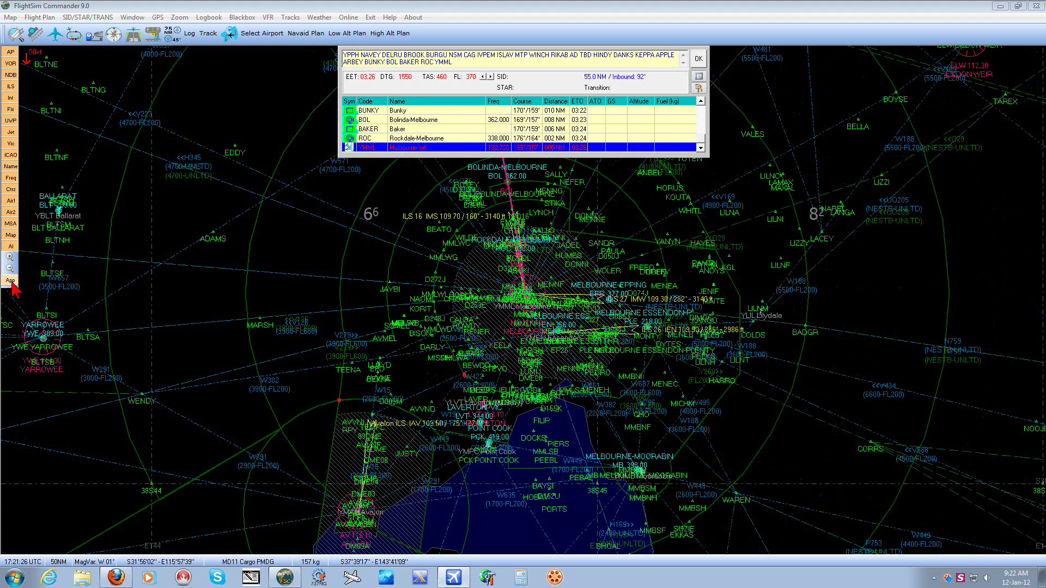
{"action": "left_click", "coordinate": [11, 281]}
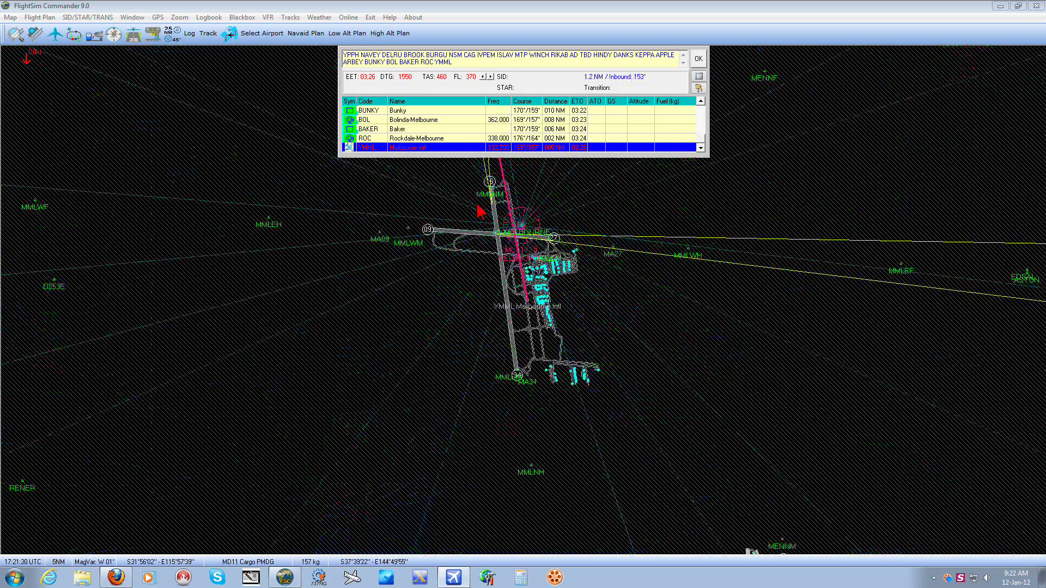
Look over Melbourne Intl and the approach fixes around it on the map
{"action": "left_click_drag", "start_coordinate": [479, 212], "coordinate": [589, 353]}
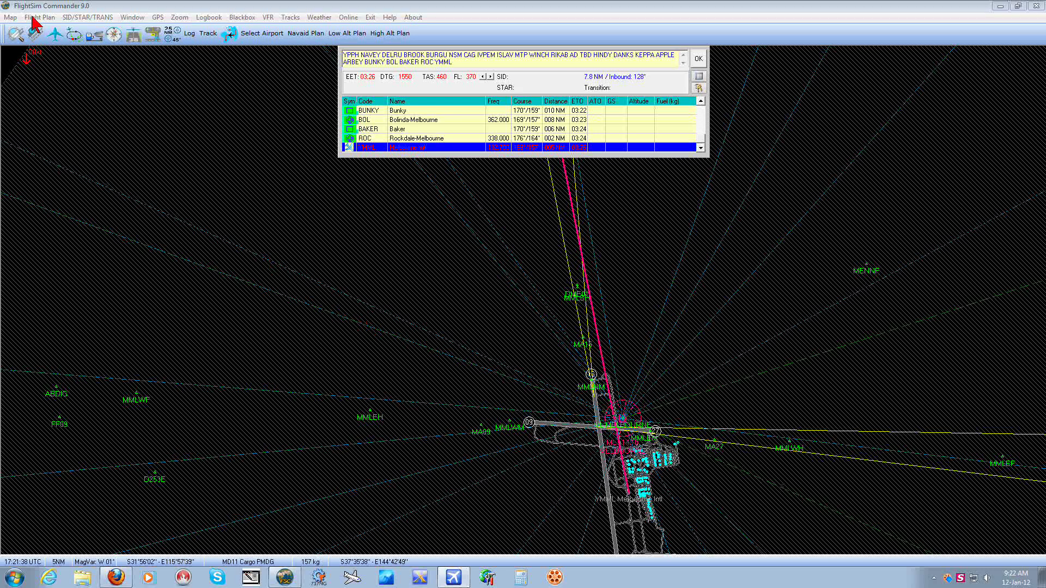
{"action": "left_click", "coordinate": [11, 17]}
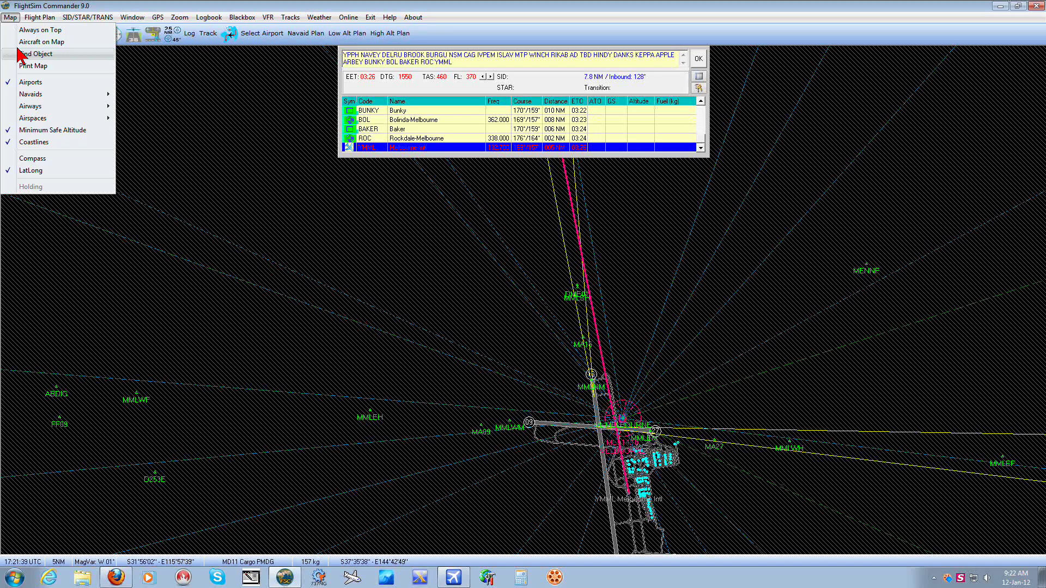
{"action": "left_click", "coordinate": [87, 83]}
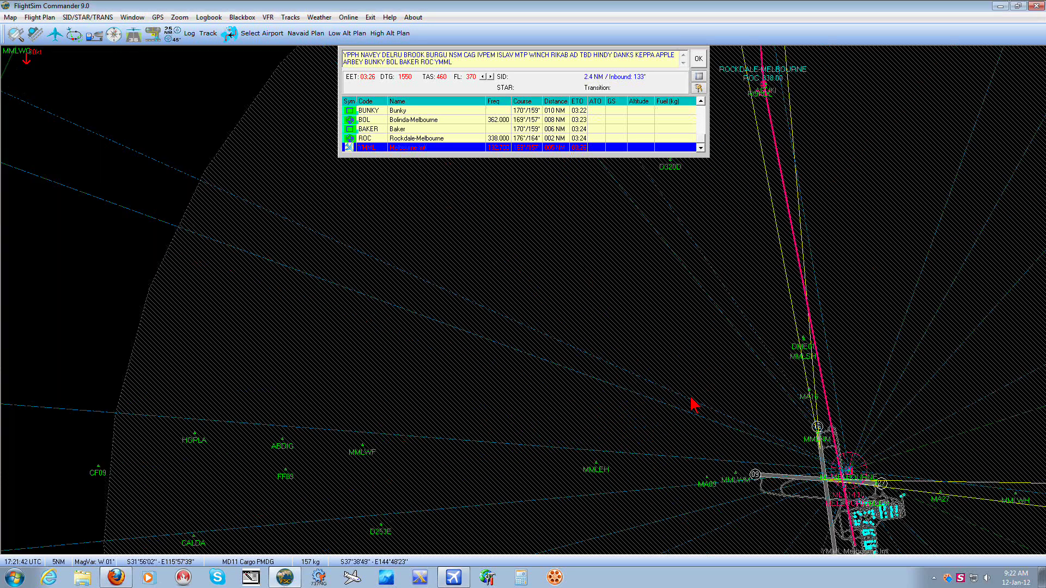
{"action": "left_click", "coordinate": [687, 397]}
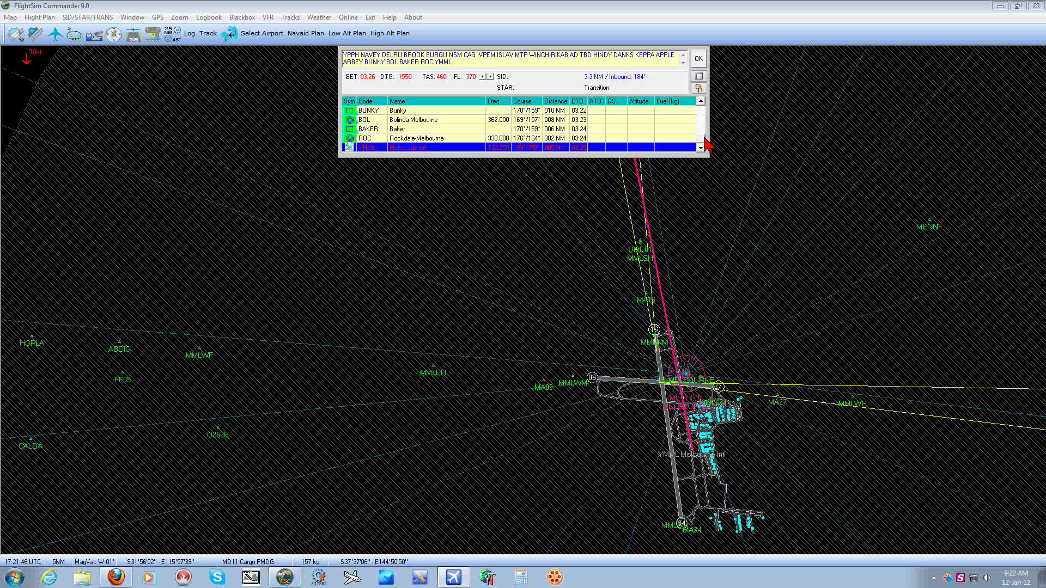
Return to the start of the flight plan and turn on Aircraft on Map to show the aircraft at Perth
{"action": "left_click_drag", "start_coordinate": [705, 138], "coordinate": [704, 109]}
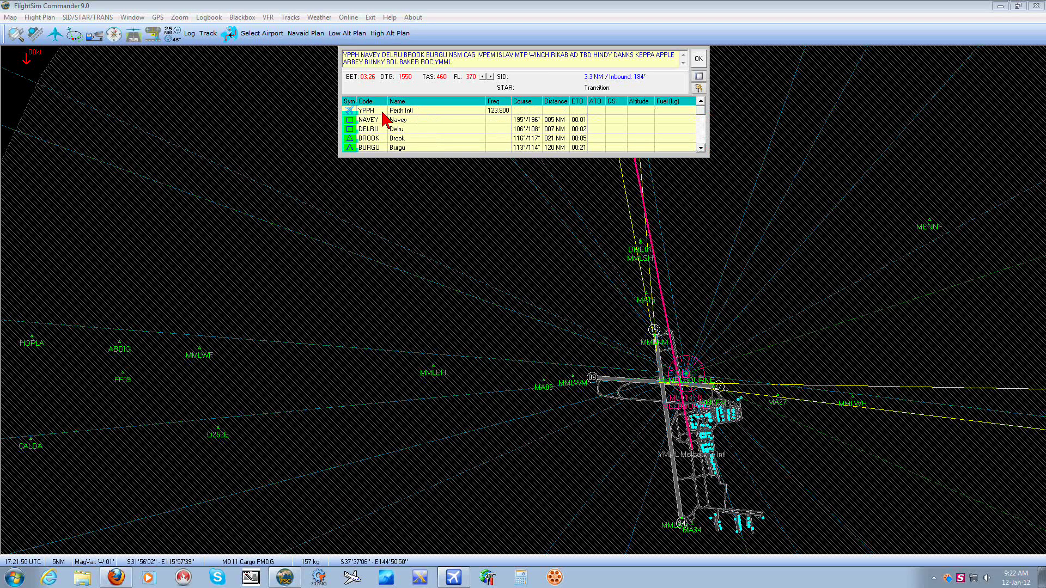
{"action": "left_click", "coordinate": [10, 18]}
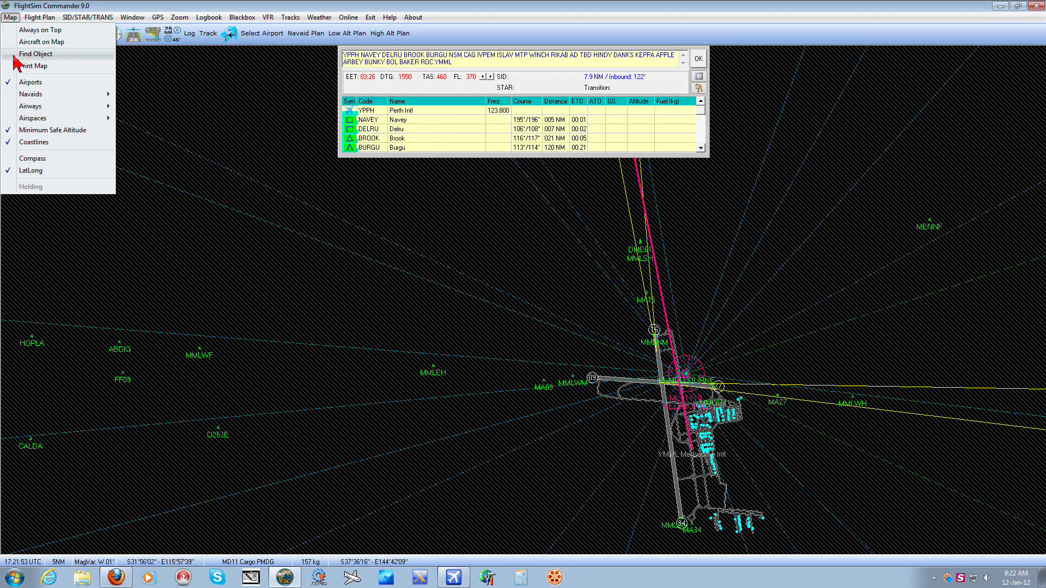
{"action": "left_click", "coordinate": [388, 281]}
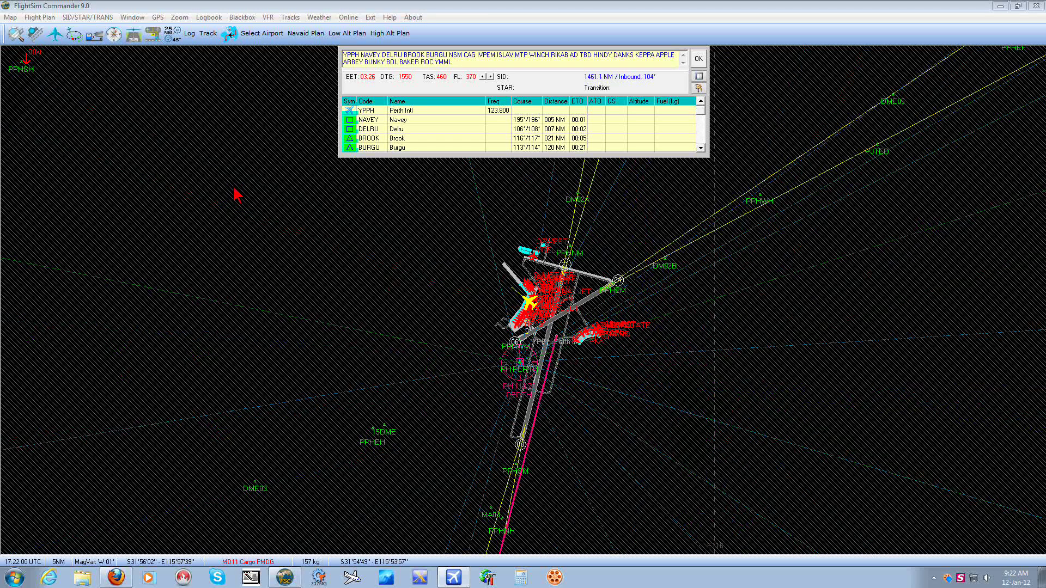
Select Gate C 8 as the parking position at YMML Melbourne Intl
{"action": "left_click", "coordinate": [88, 37]}
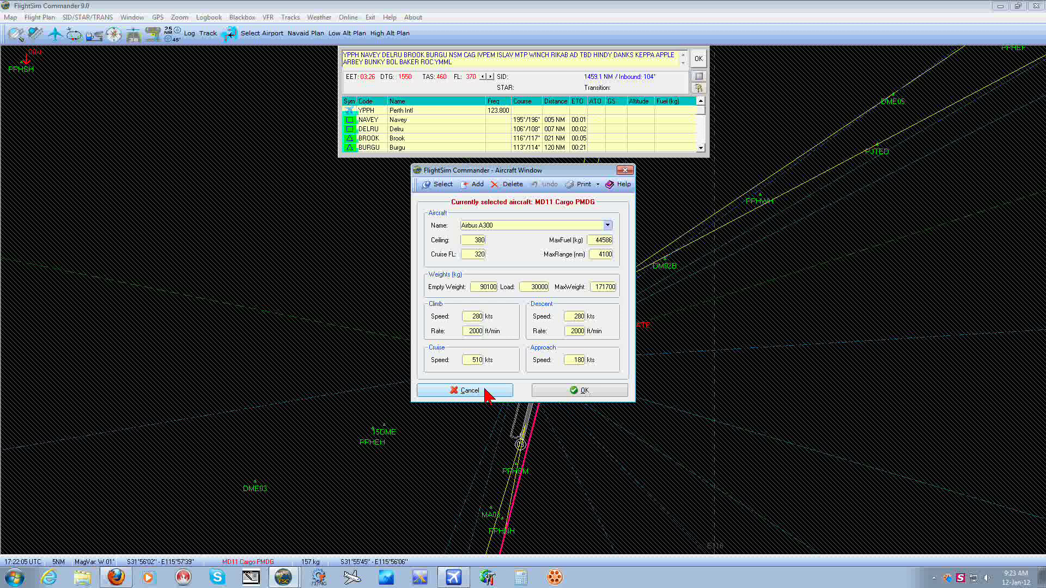
{"action": "left_click", "coordinate": [466, 390]}
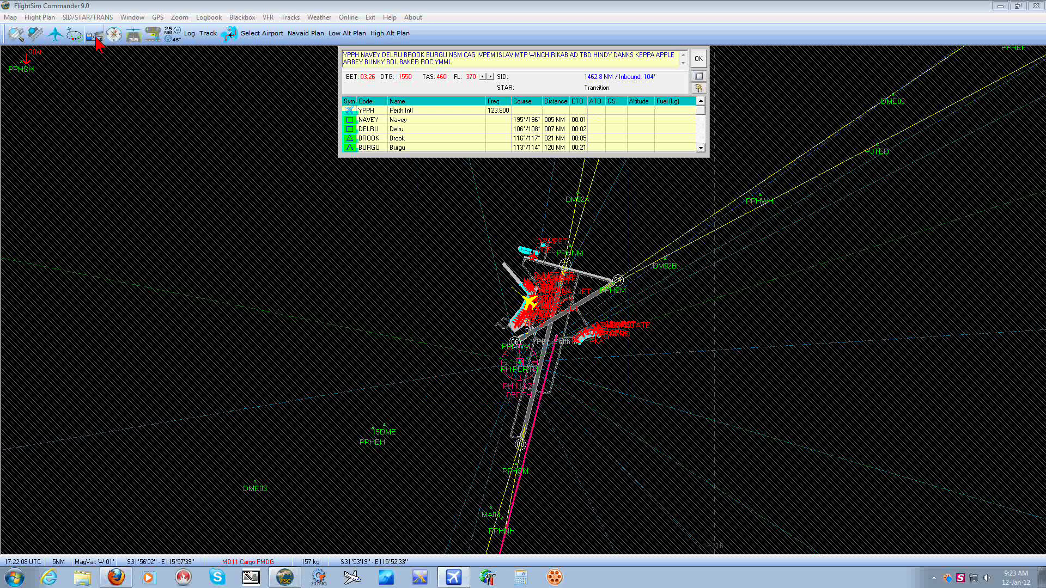
{"action": "left_click", "coordinate": [150, 34]}
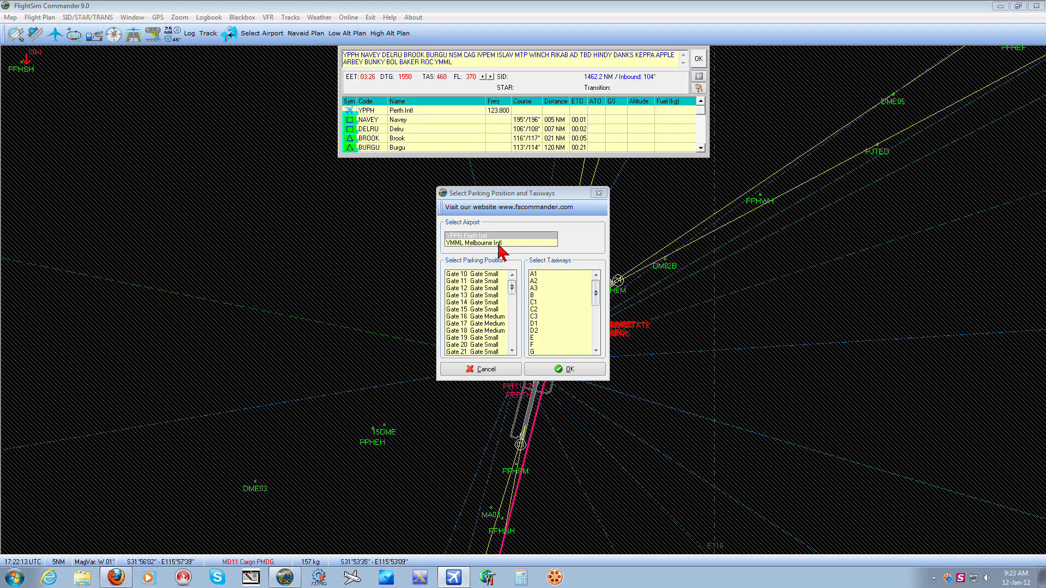
{"action": "left_click", "coordinate": [498, 243]}
{"action": "left_click_drag", "start_coordinate": [513, 288], "coordinate": [514, 293]}
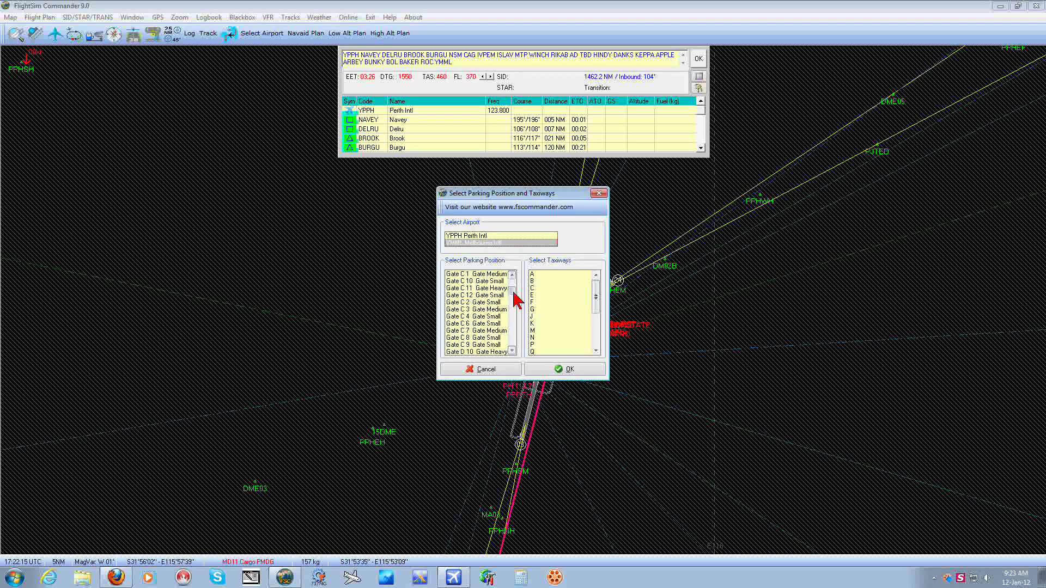
{"action": "scroll", "coordinate": [513, 292], "scroll_direction": "down", "scroll_amount": 3}
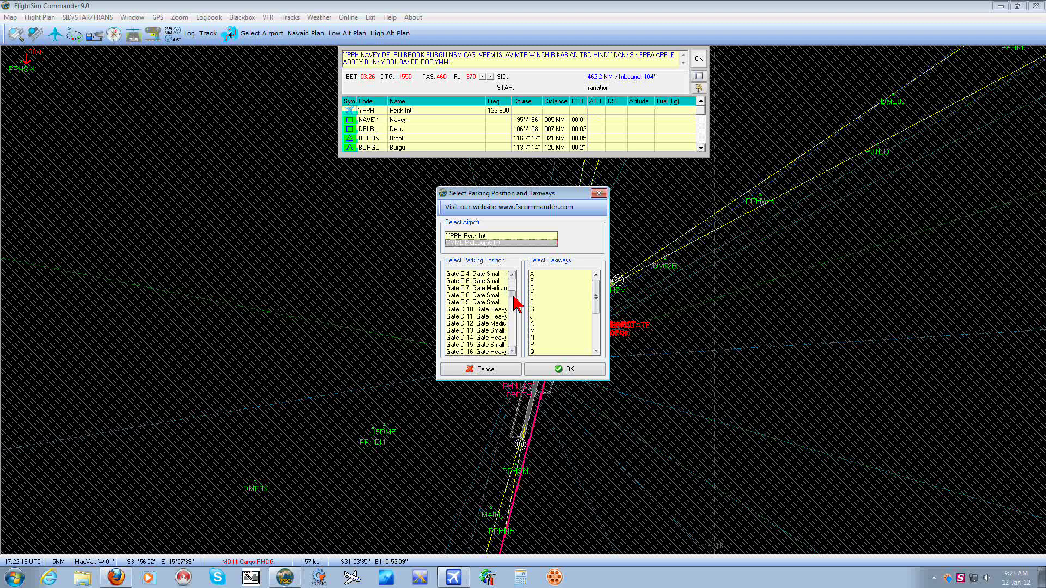
{"action": "scroll", "coordinate": [510, 329], "scroll_direction": "up", "scroll_amount": 1}
{"action": "left_click", "coordinate": [493, 316]}
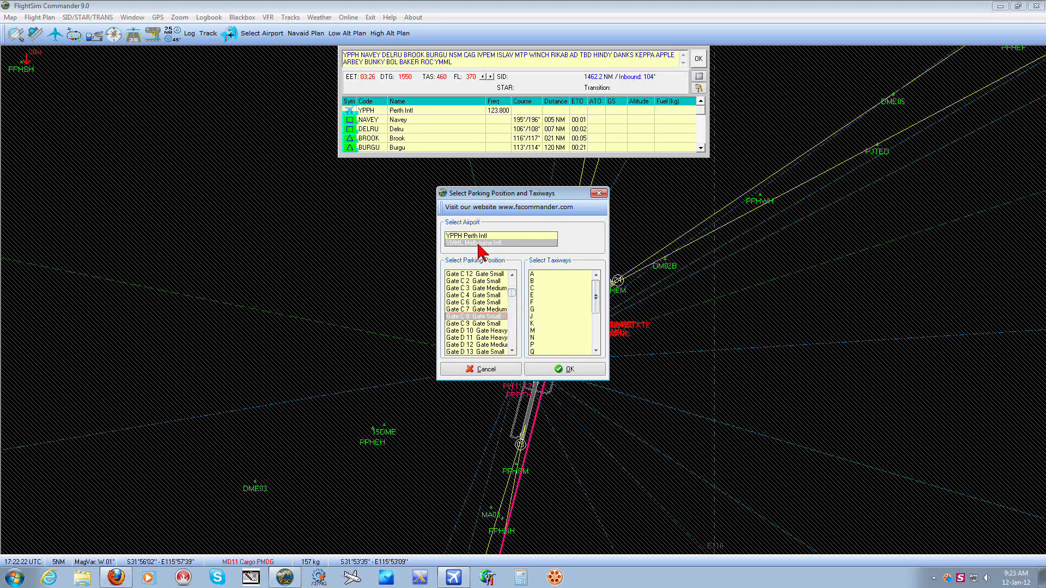
{"action": "left_click", "coordinate": [565, 369]}
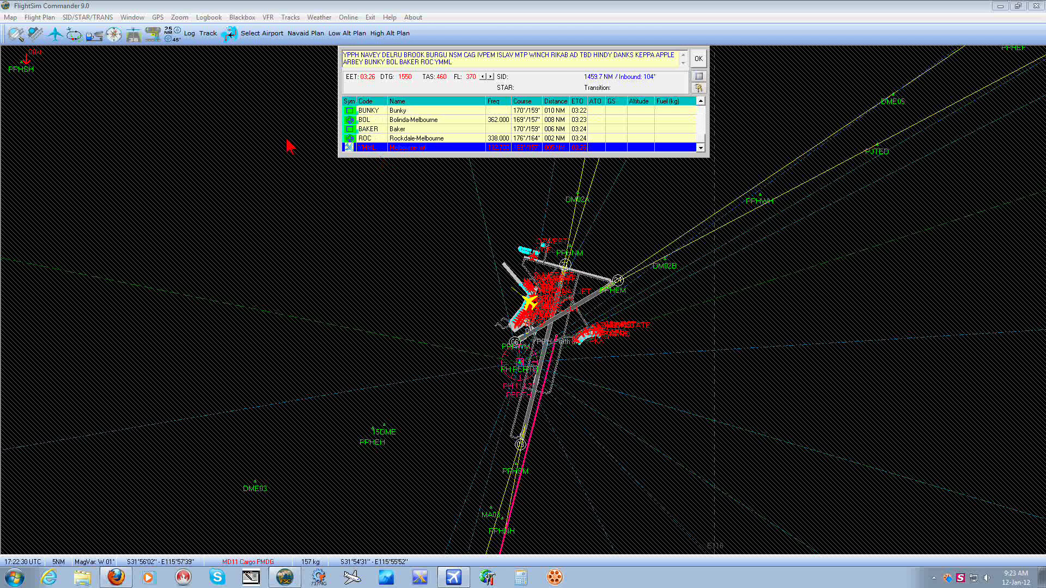
Turn off Aircraft on Map, centre on Melbourne Intl and inspect its gates at the 1NM range
{"action": "left_click", "coordinate": [11, 18]}
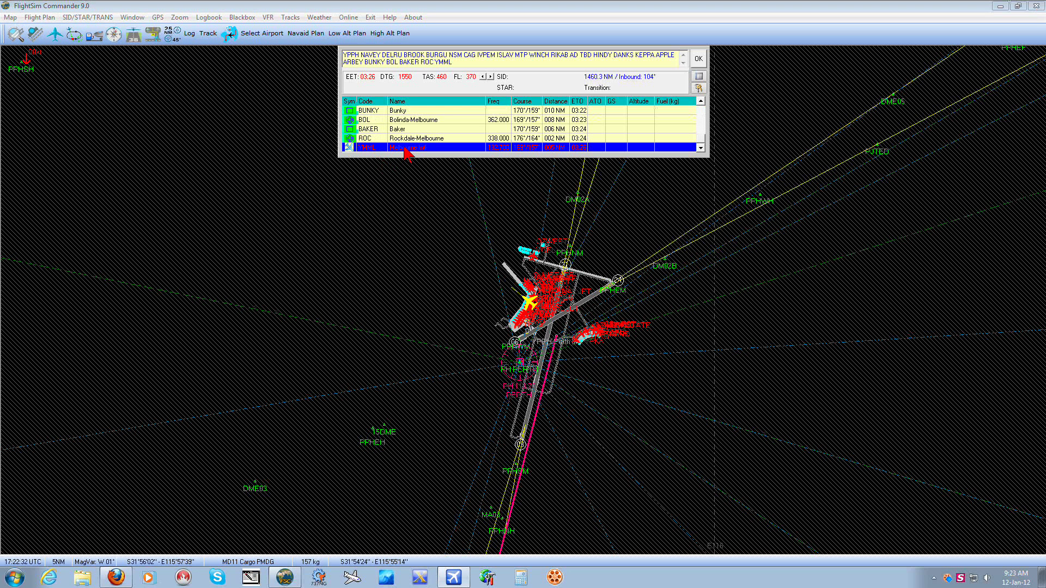
{"action": "double_click", "coordinate": [405, 148]}
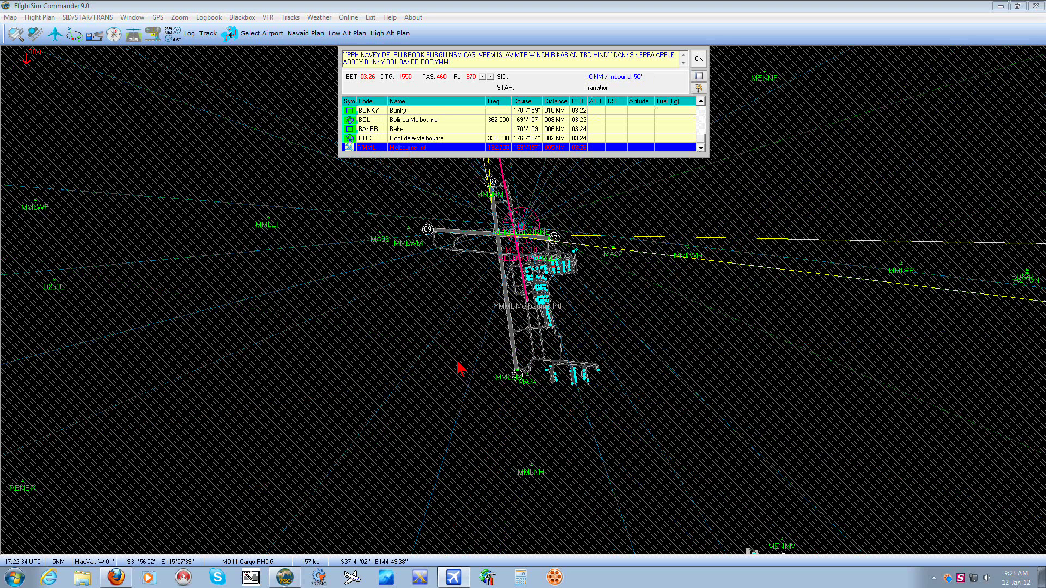
{"action": "mouse_move", "coordinate": [11, 262]}
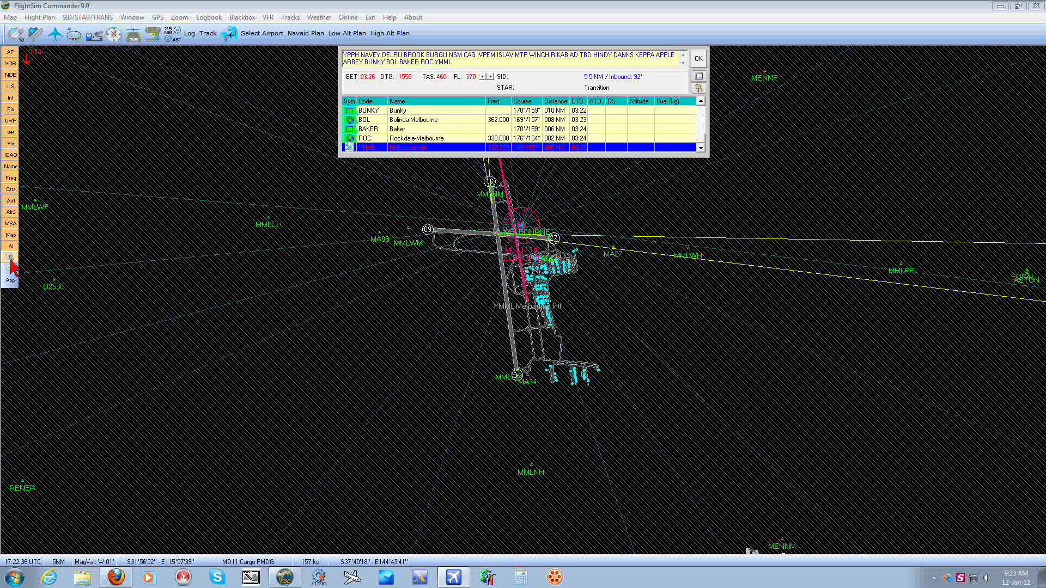
{"action": "left_click", "coordinate": [10, 258]}
{"action": "left_click", "coordinate": [558, 329]}
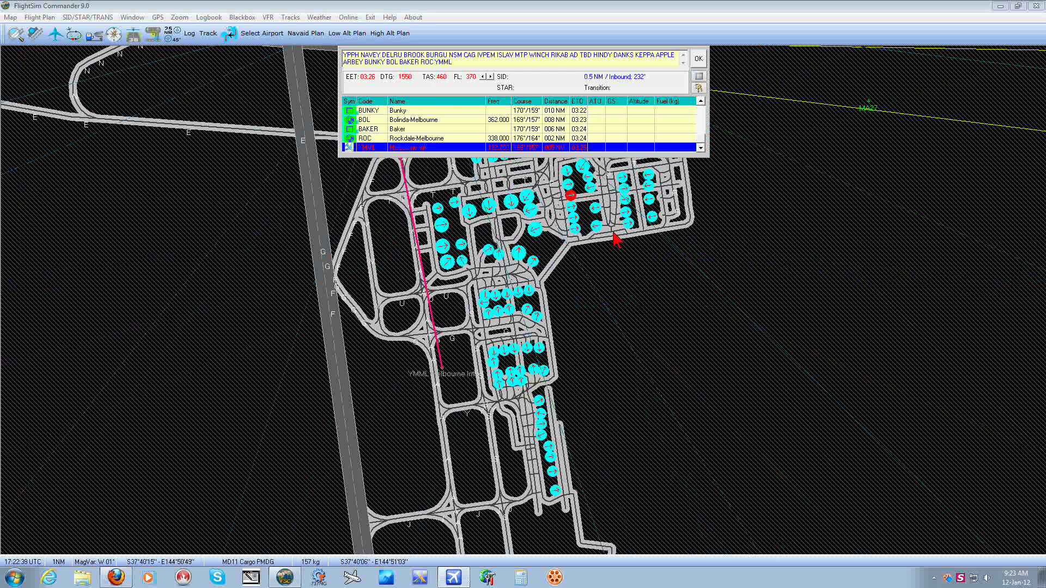
{"action": "left_click_drag", "start_coordinate": [615, 240], "coordinate": [517, 299]}
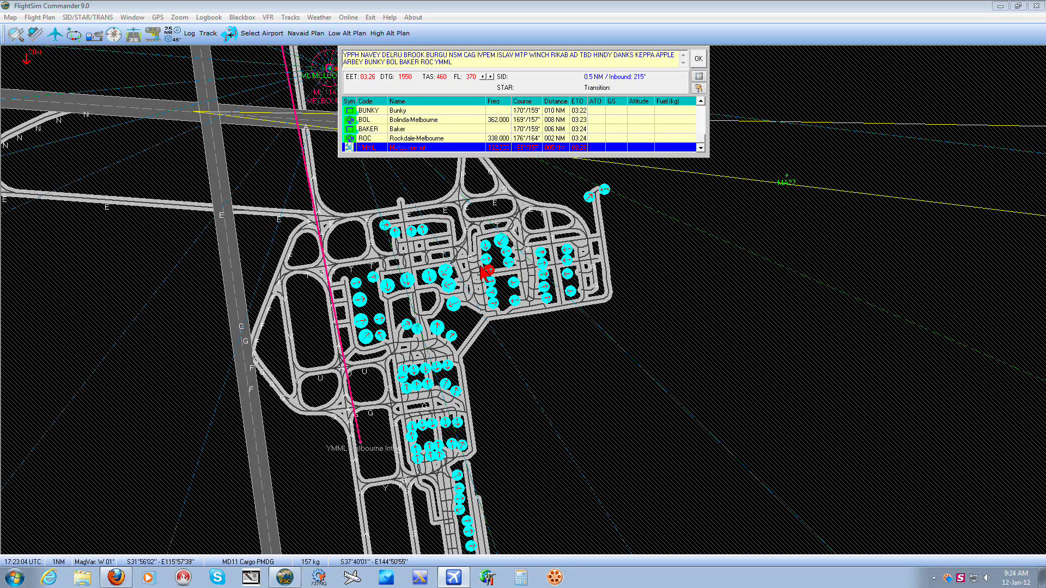
Centre the map on Perth Intl (YPPH) from the flight plan and view its parked aircraft and taxiways
{"action": "mouse_move", "coordinate": [486, 267]}
{"action": "scroll", "coordinate": [566, 116], "scroll_direction": "up", "scroll_amount": 7}
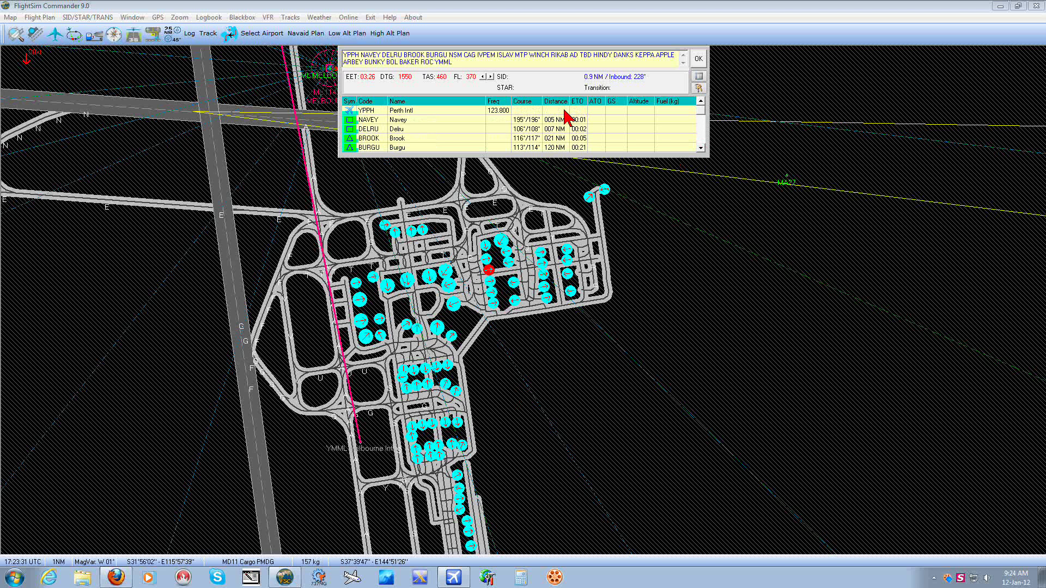
{"action": "left_click", "coordinate": [565, 111]}
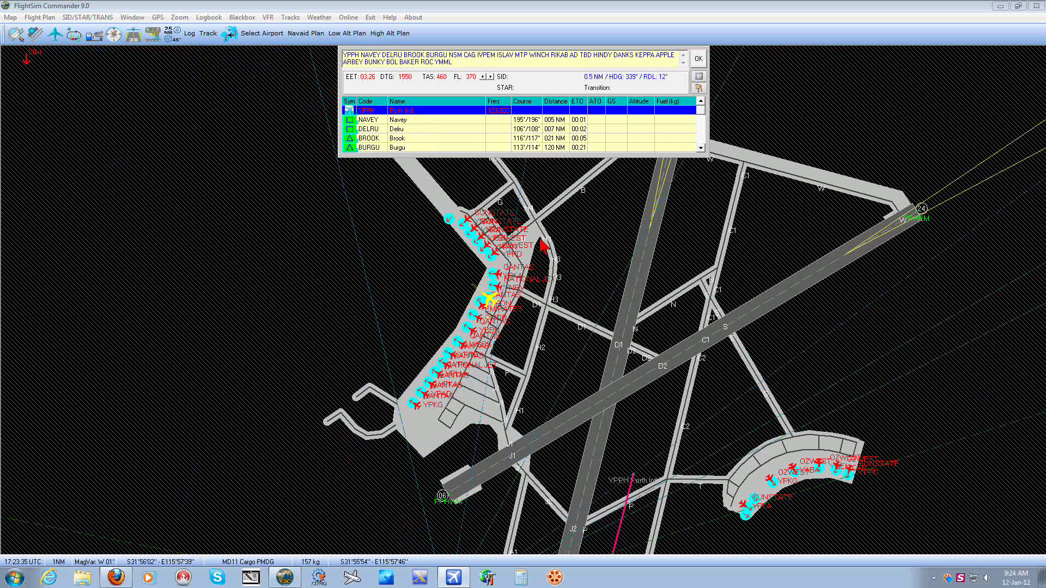
{"action": "left_click", "coordinate": [647, 202]}
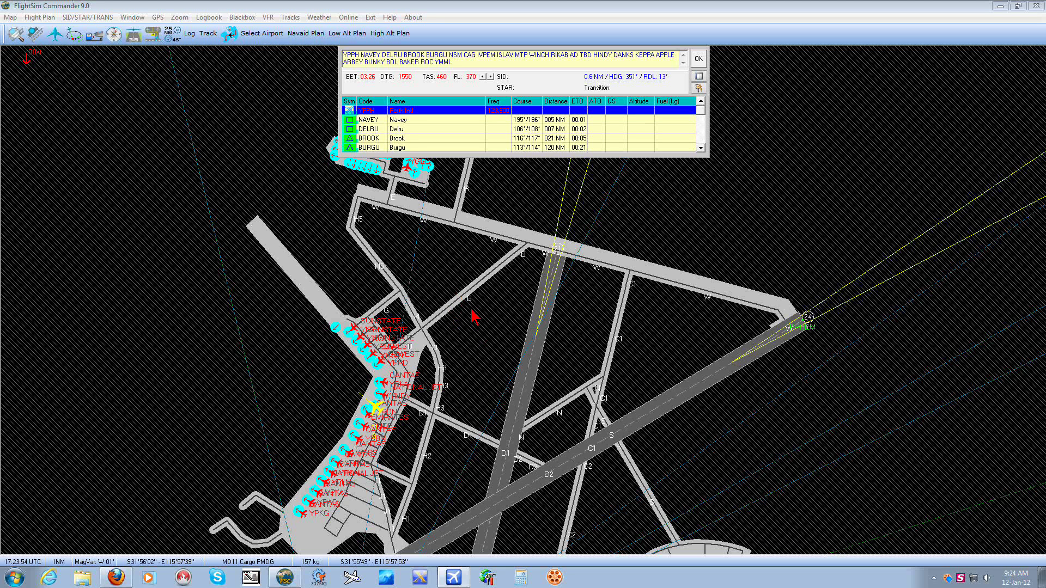
Hide the flight plan window and display the GPS window
{"action": "left_click", "coordinate": [51, 18]}
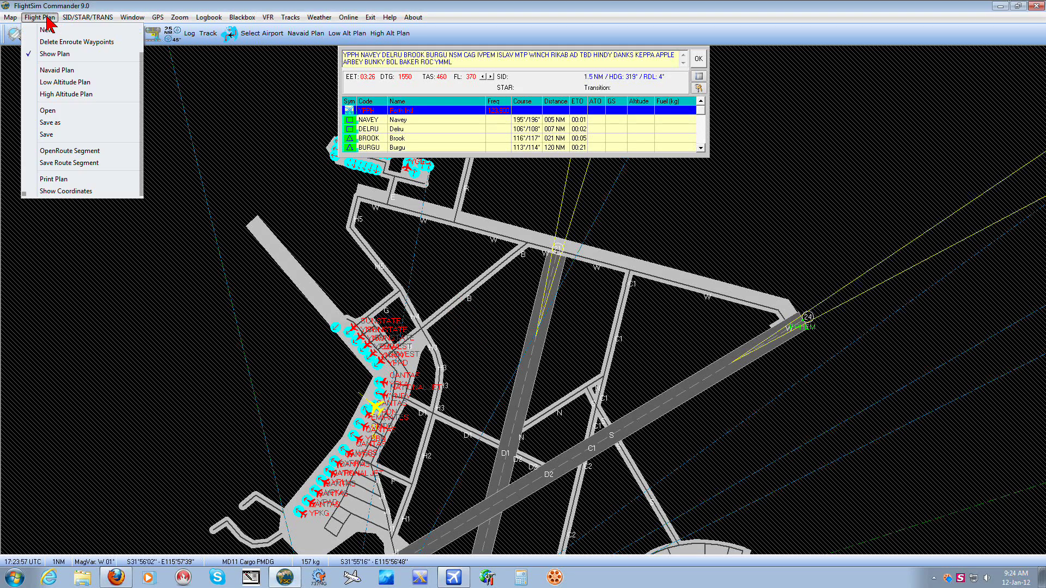
{"action": "left_click", "coordinate": [50, 55]}
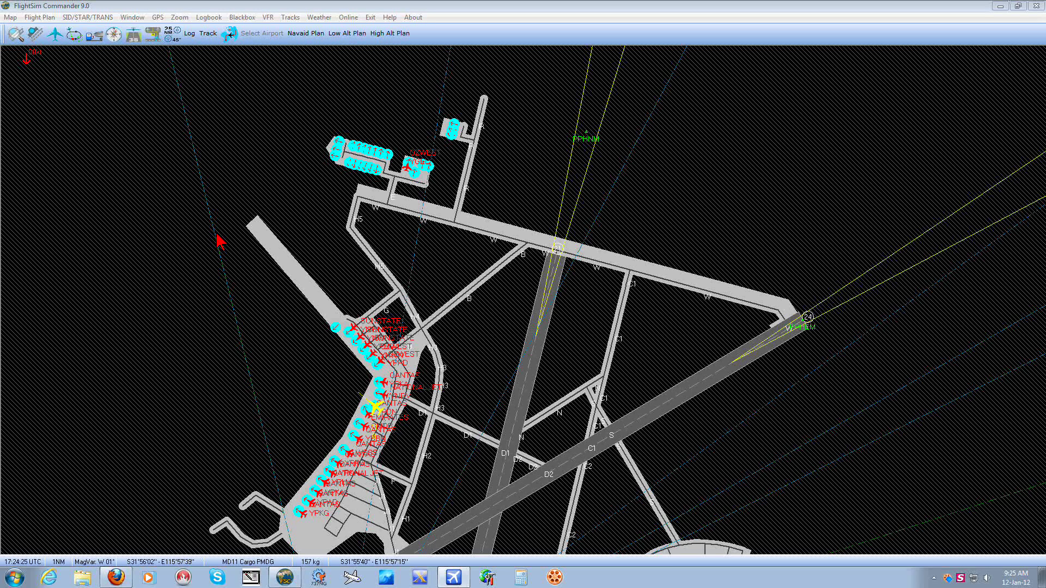
{"action": "left_click", "coordinate": [158, 17]}
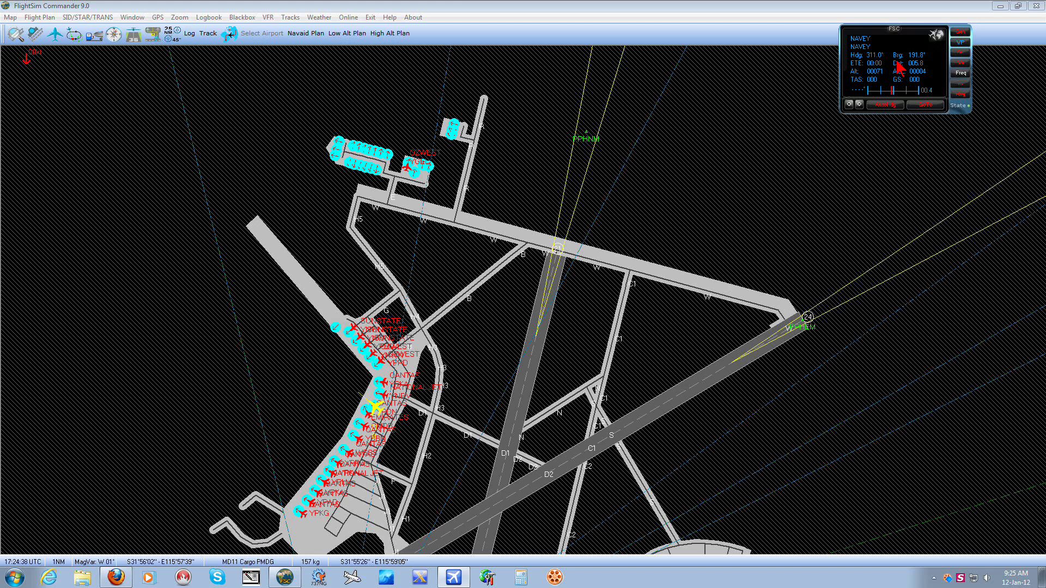
Review the GPS pages with the airport information and ILS frequencies for YMML, then return to the waypoint page
{"action": "left_click", "coordinate": [859, 104]}
{"action": "left_click", "coordinate": [859, 105]}
{"action": "left_click", "coordinate": [860, 105]}
{"action": "left_click", "coordinate": [850, 105]}
{"action": "left_click", "coordinate": [849, 105]}
{"action": "left_click", "coordinate": [849, 105]}
{"action": "left_click", "coordinate": [959, 53]}
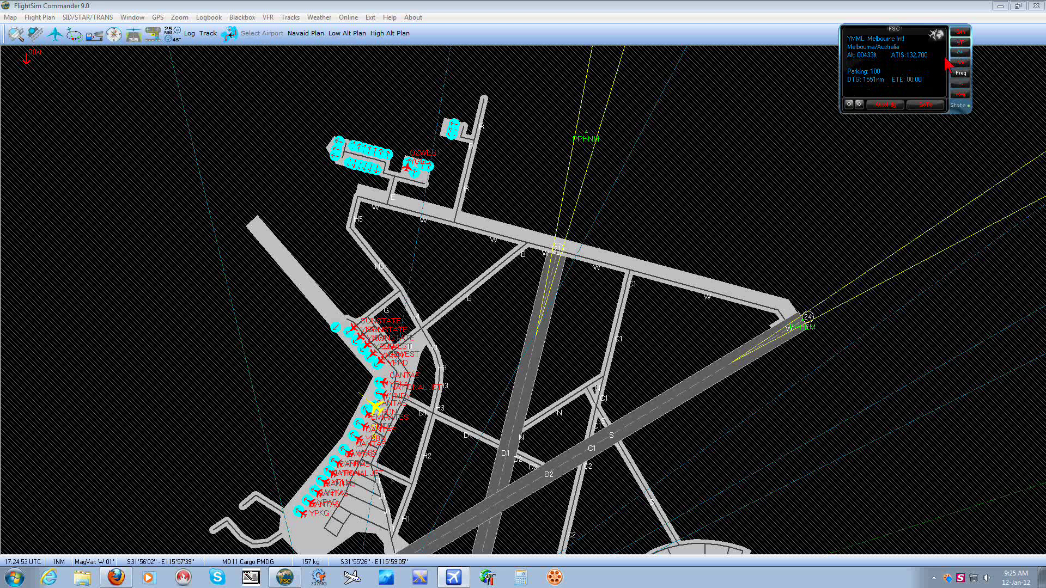
{"action": "left_click", "coordinate": [962, 85]}
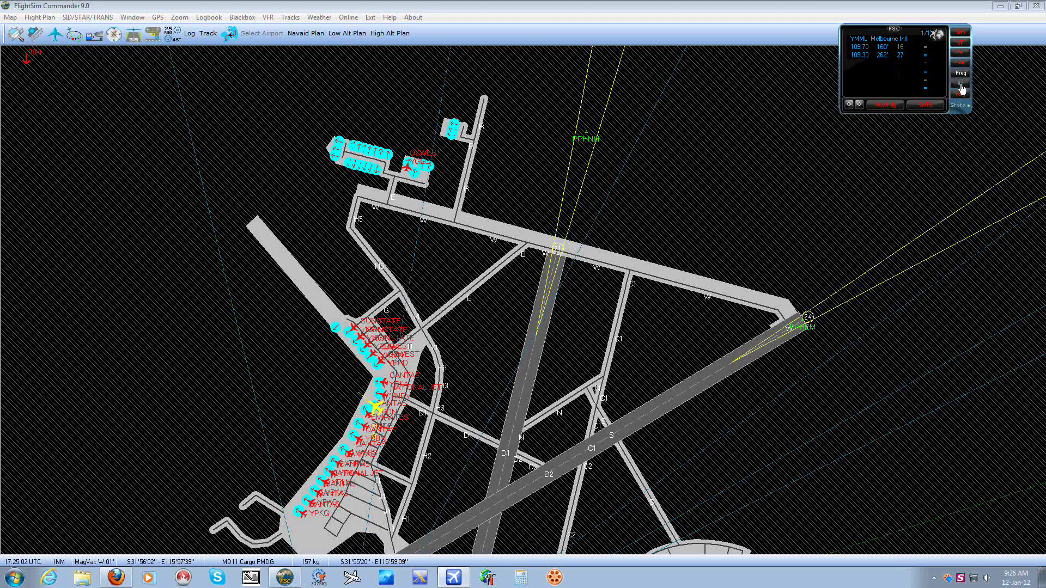
{"action": "left_click", "coordinate": [961, 43]}
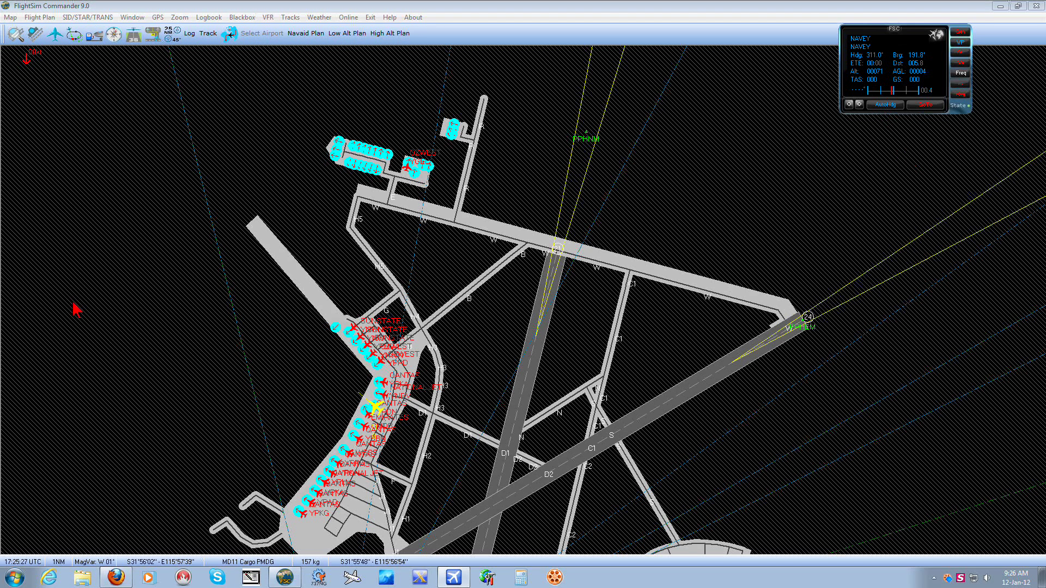
Show the route leaving Perth on the map at the 20NM range
{"action": "mouse_move", "coordinate": [8, 272]}
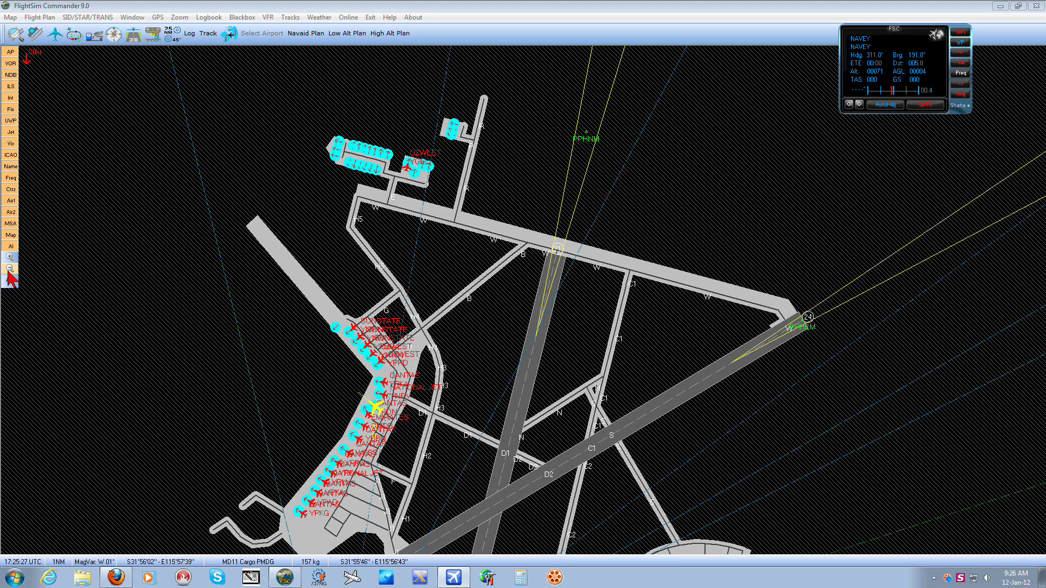
{"action": "left_click", "coordinate": [9, 268]}
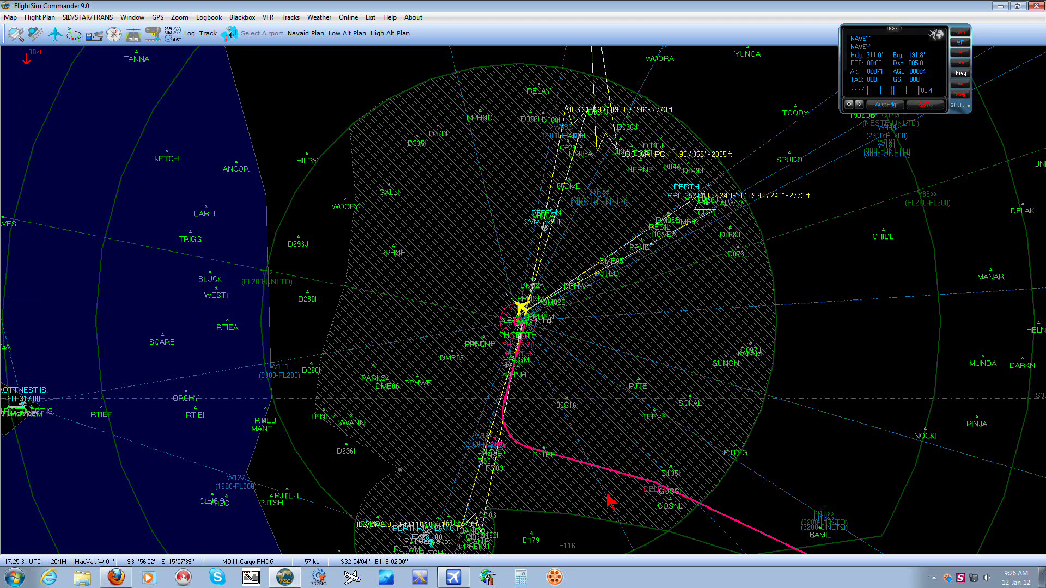